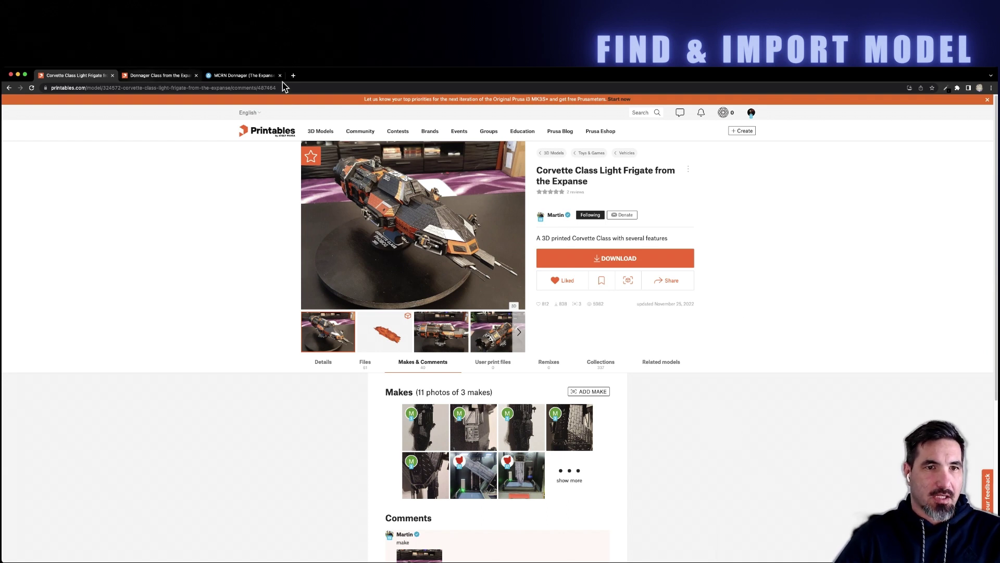
# - Examine the Donnager Class and MCRN Donnager model pages and browse the newest uploads in the Printables 3D Models catalogue
pyautogui.hotkey('ctrl', 'Tab')
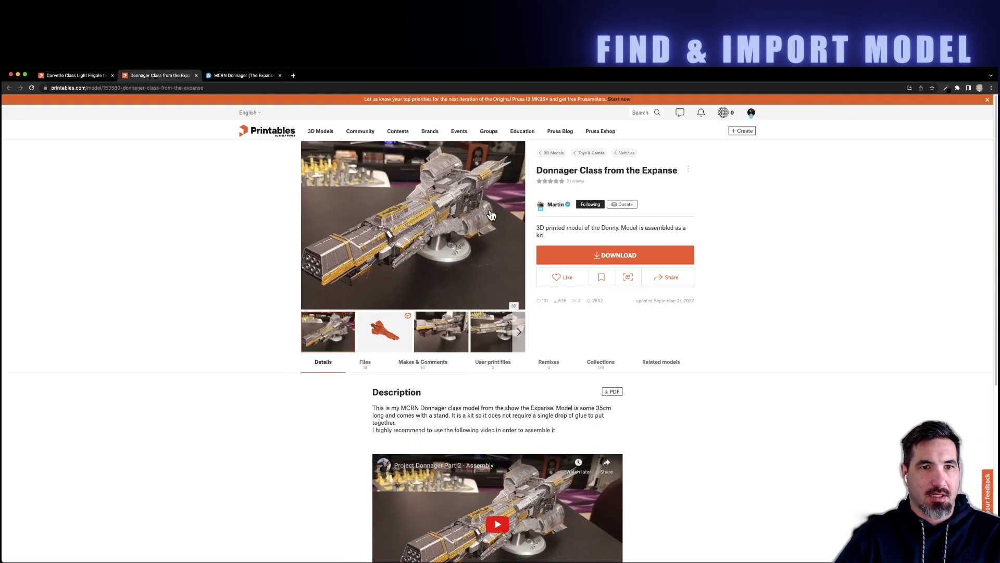
pyautogui.hotkey('ctrl', 'Tab')
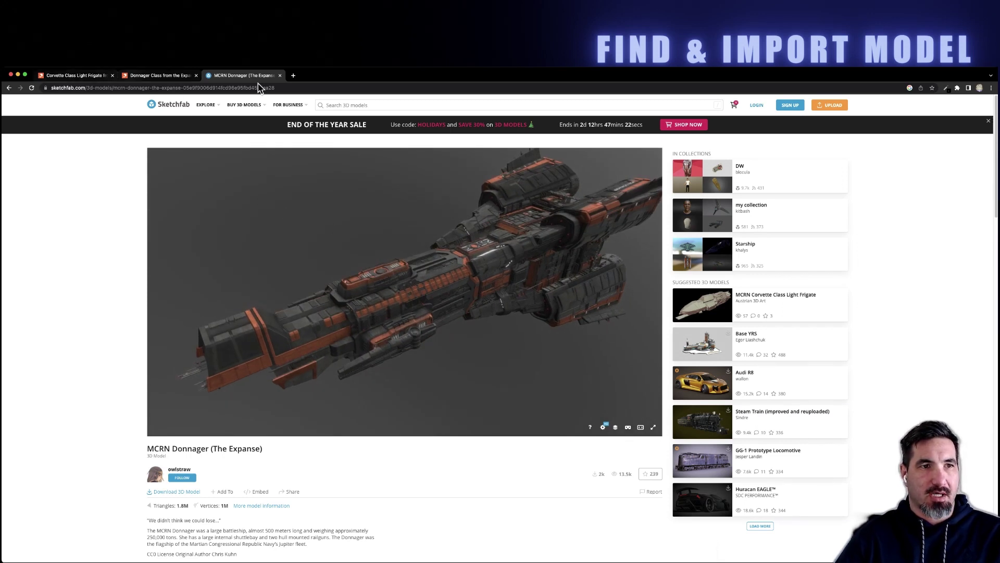
pyautogui.click(159, 76)
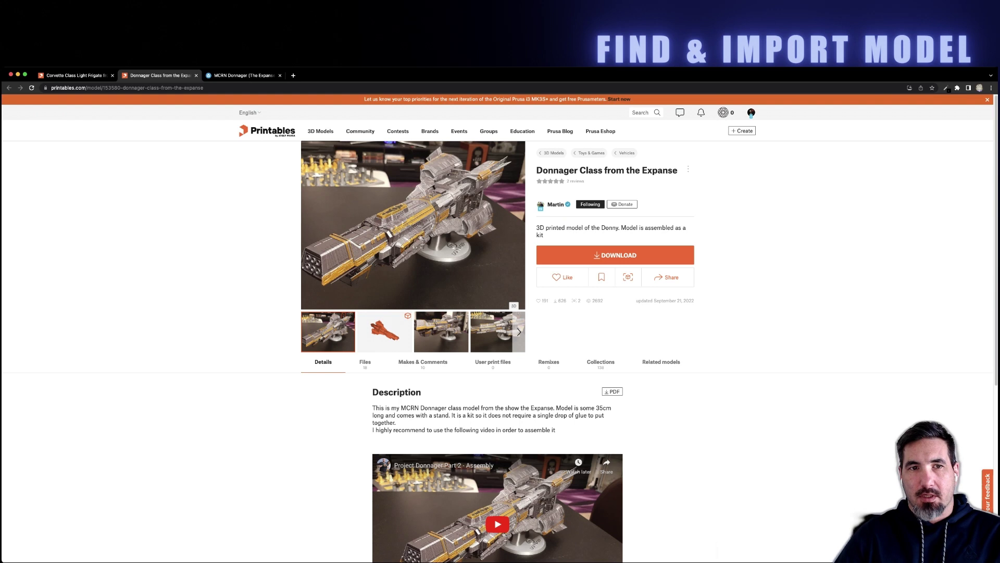
pyautogui.click(554, 152)
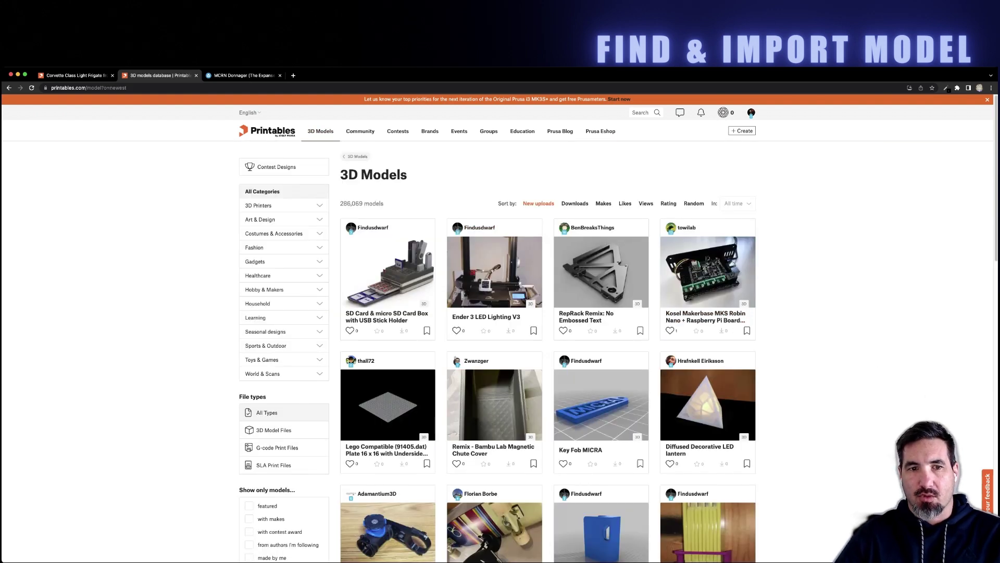
pyautogui.scroll(-3, 547, 312)
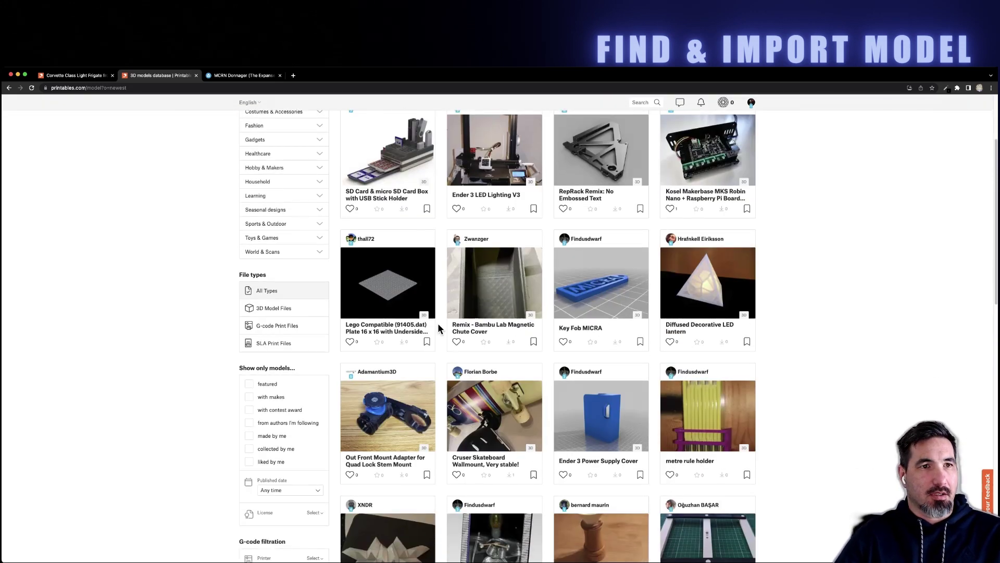
pyautogui.click(75, 75)
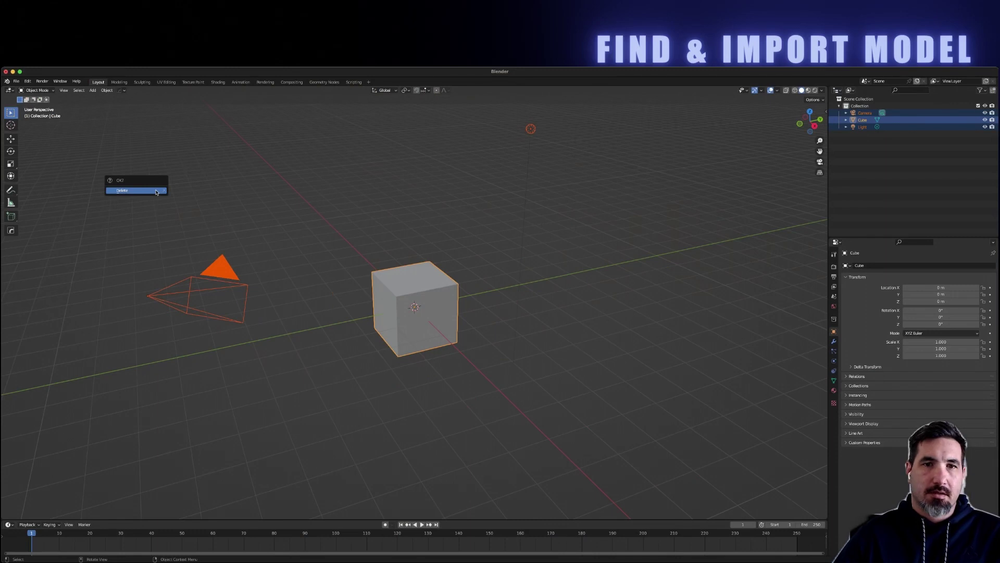
# - In Blender, delete the default camera, cube and light, and import the xxx_-_corvette_whole model with the experimental STL importer
pyautogui.click(156, 191)
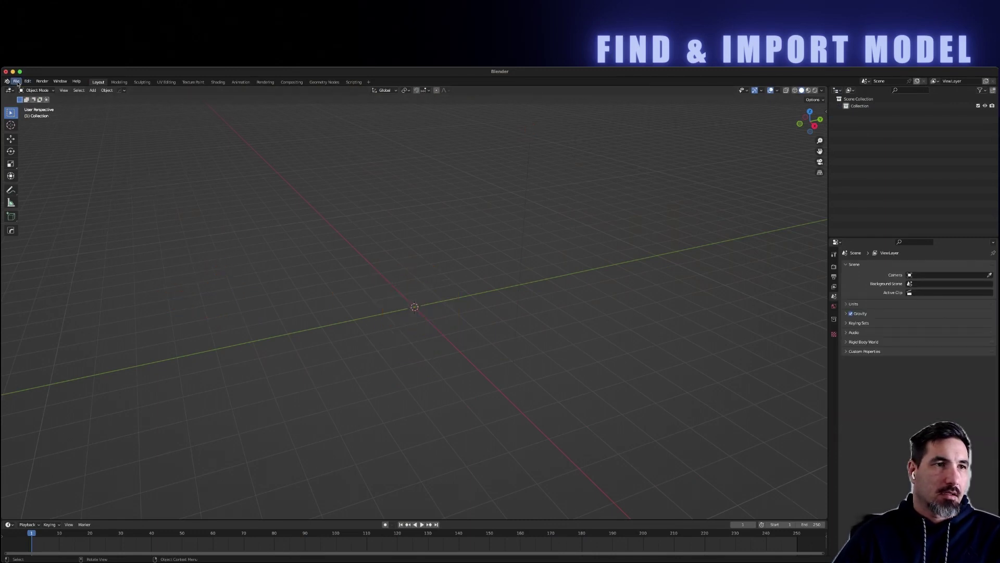
pyautogui.click(17, 82)
pyautogui.moveTo(50, 179)
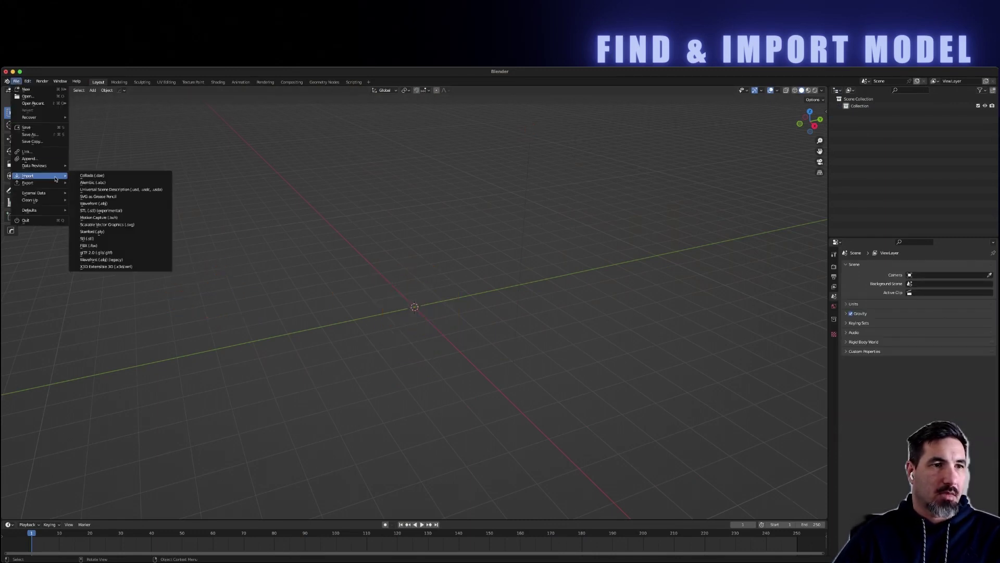
pyautogui.click(118, 210)
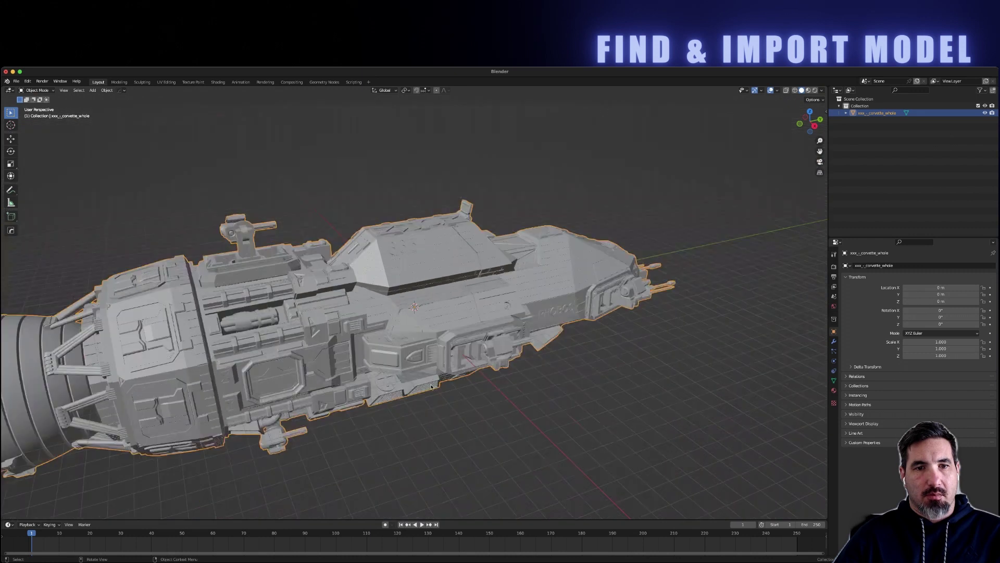
# - Set the viewport shading to Material Preview and inspect the imported corvette from several angles
pyautogui.scroll(-5, 431, 388)
pyautogui.moveTo(532, 382); pyautogui.dragTo(384, 392, button='middle')
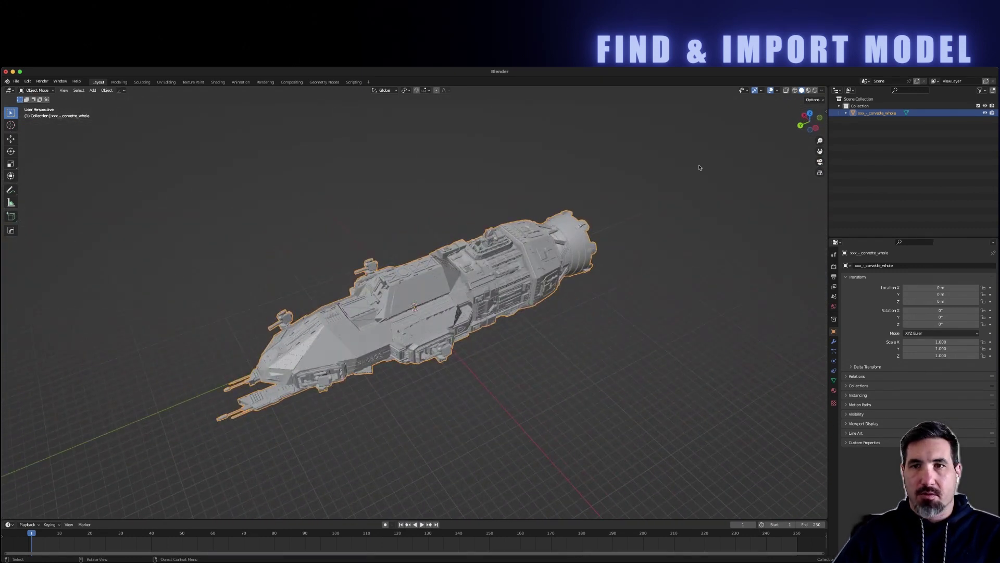
pyautogui.click(809, 90)
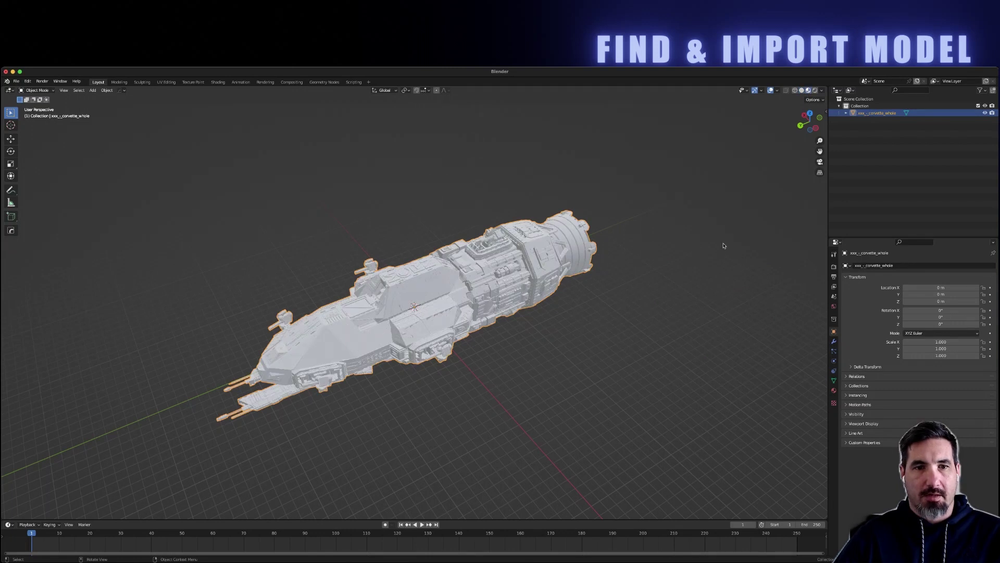
pyautogui.moveTo(711, 238); pyautogui.dragTo(728, 217, button='middle')
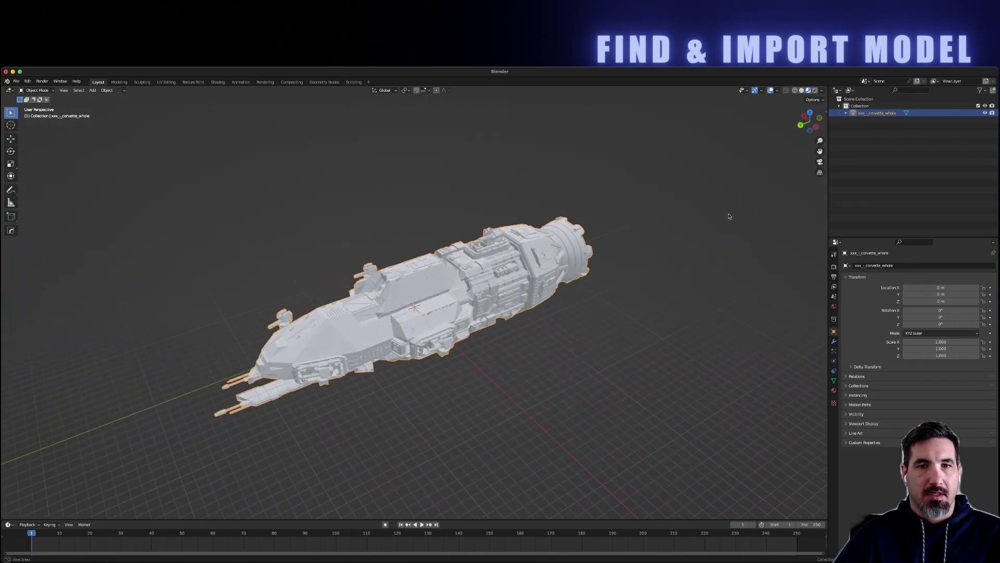
pyautogui.scroll(4, 653, 227)
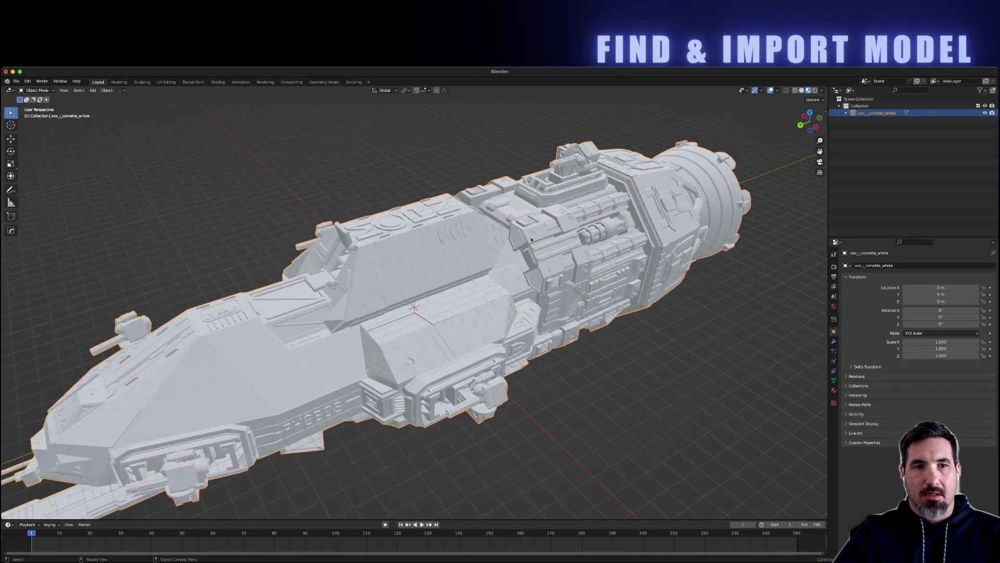
pyautogui.moveTo(499, 271); pyautogui.dragTo(679, 295, button='middle')
pyautogui.scroll(-3, 679, 296)
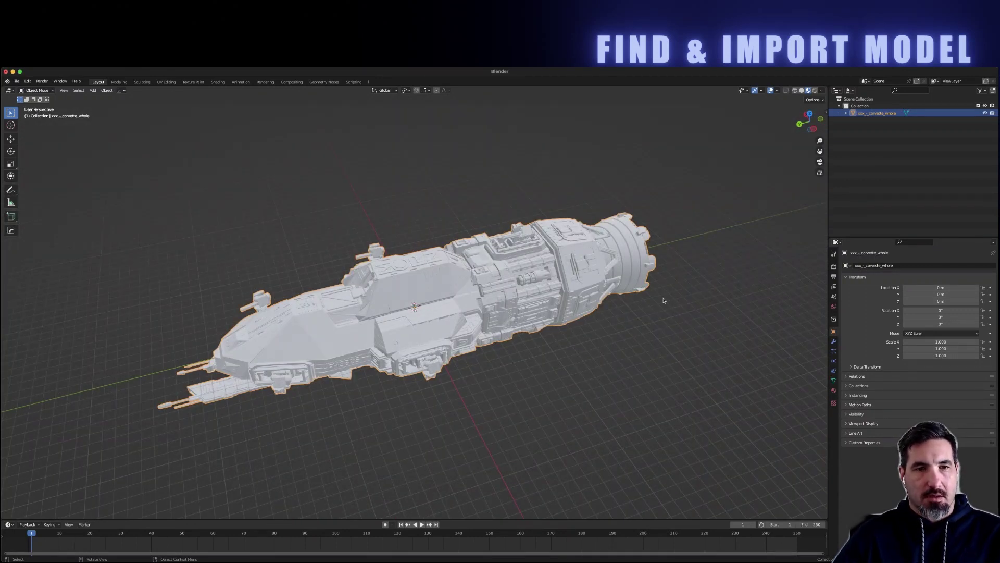
# - Separate the whole corvette mesh into individual objects by loose parts and return to Object Mode
pyautogui.press('Tab')
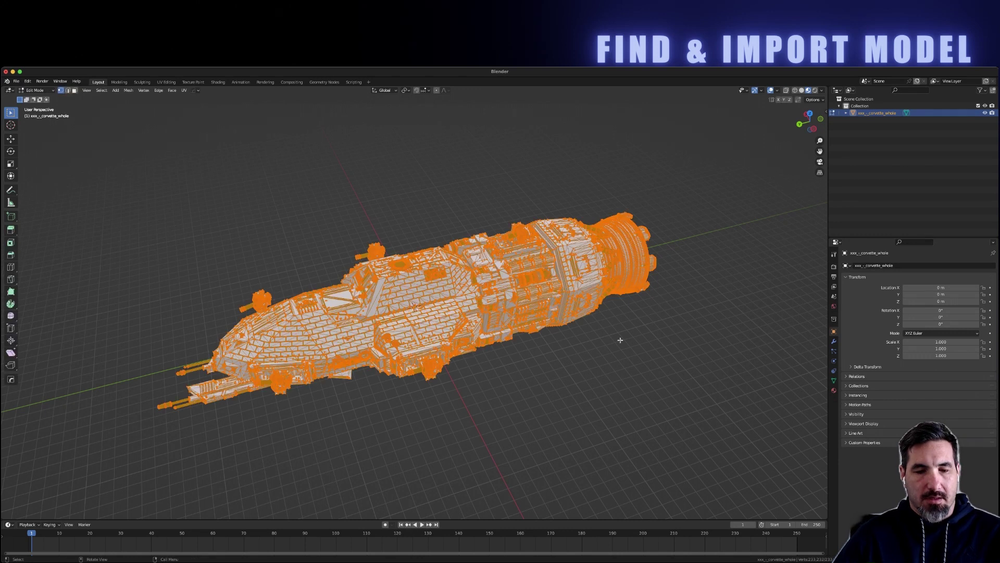
pyautogui.press('p')
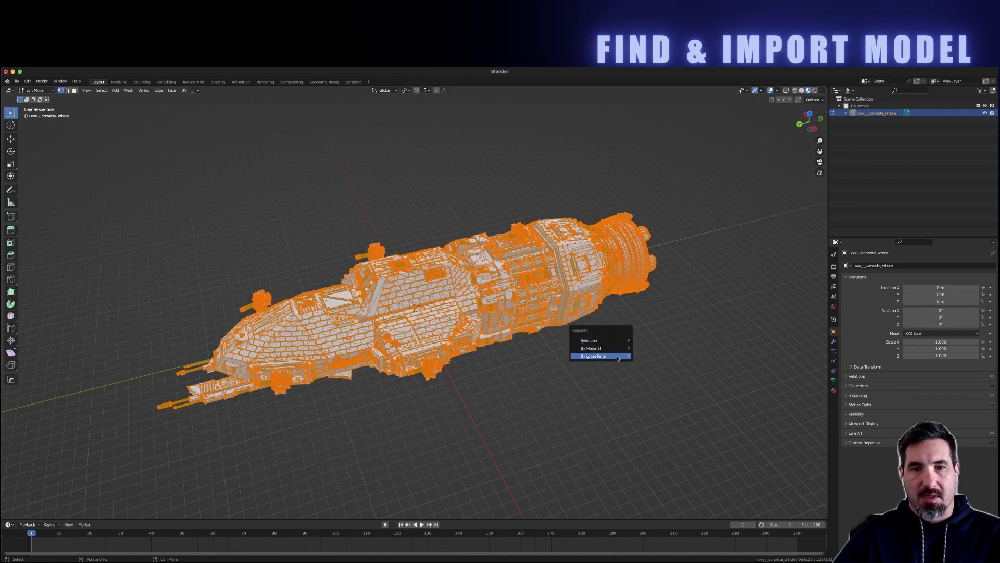
pyautogui.click(600, 356)
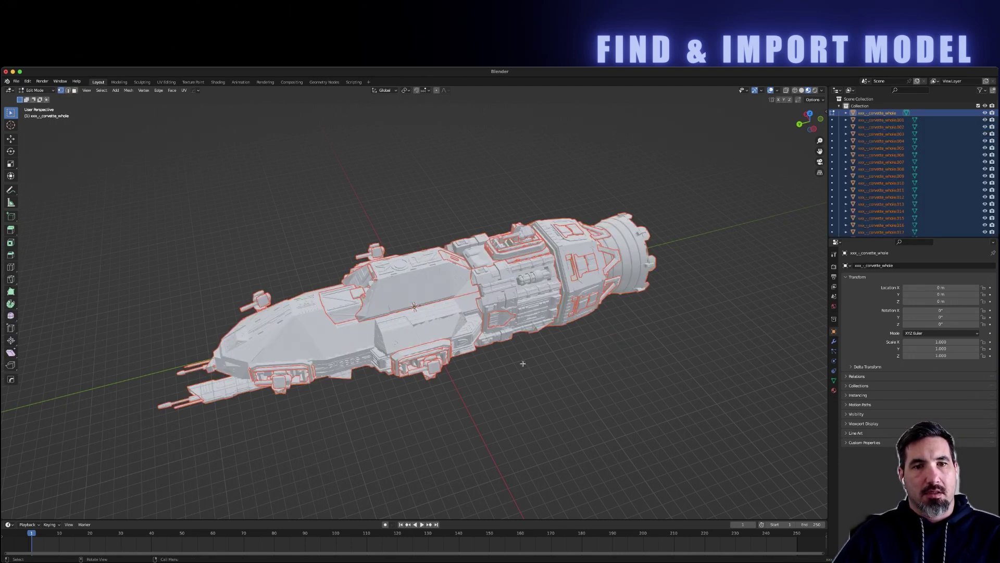
pyautogui.moveTo(613, 387)
pyautogui.mouseDown(button='middle')
pyautogui.moveTo(614, 371)
pyautogui.moveTo(612, 396)
pyautogui.mouseUp(button='middle')
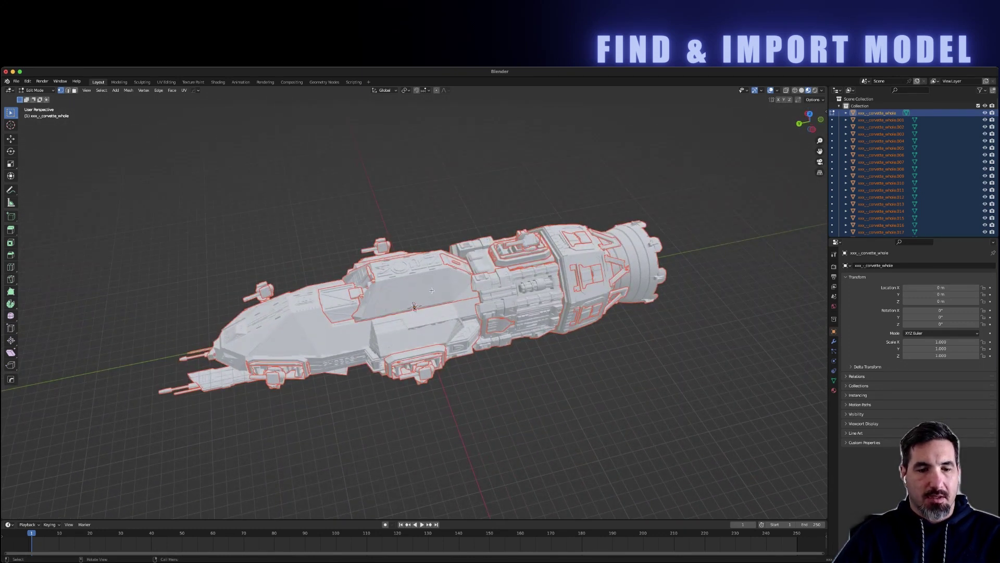
pyautogui.press('Tab')
# - Try moving the upper hull section clear above the rest of the ship
pyautogui.click(336, 243)
pyautogui.click(395, 280)
pyautogui.press('g')
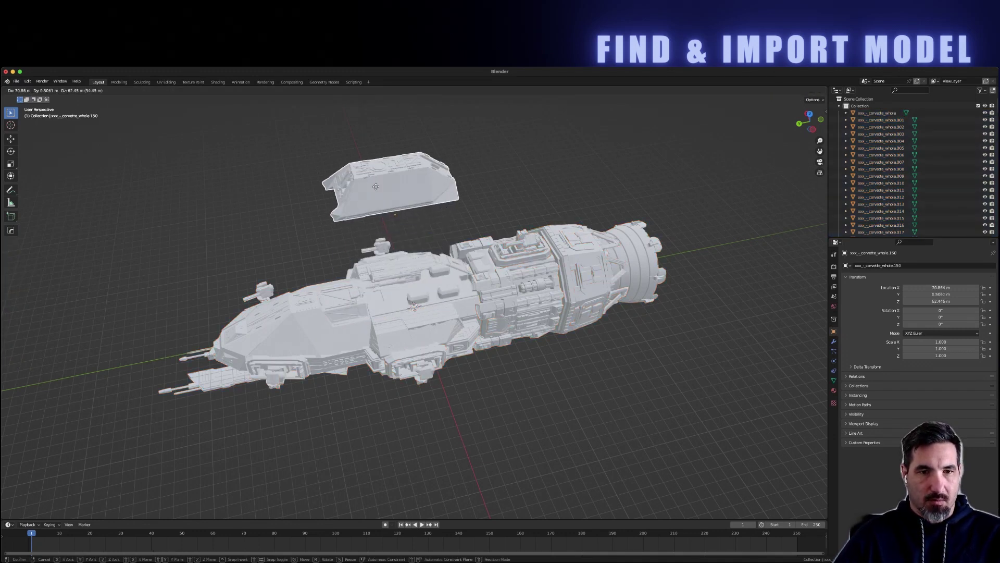
pyautogui.rightClick(404, 211)
pyautogui.moveTo(445, 281); pyautogui.dragTo(396, 309, button='middle')
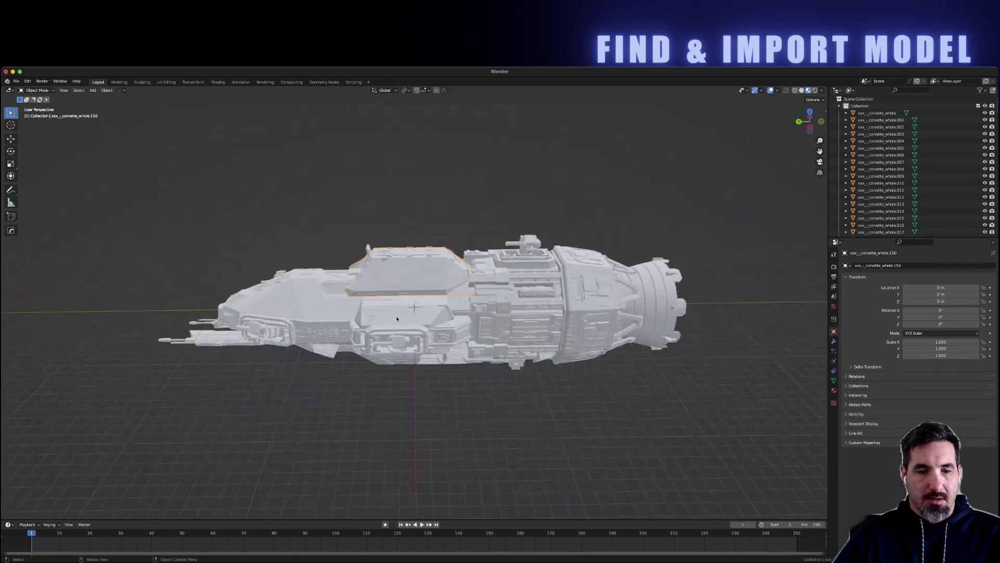
pyautogui.press('g')
pyautogui.click(397, 229)
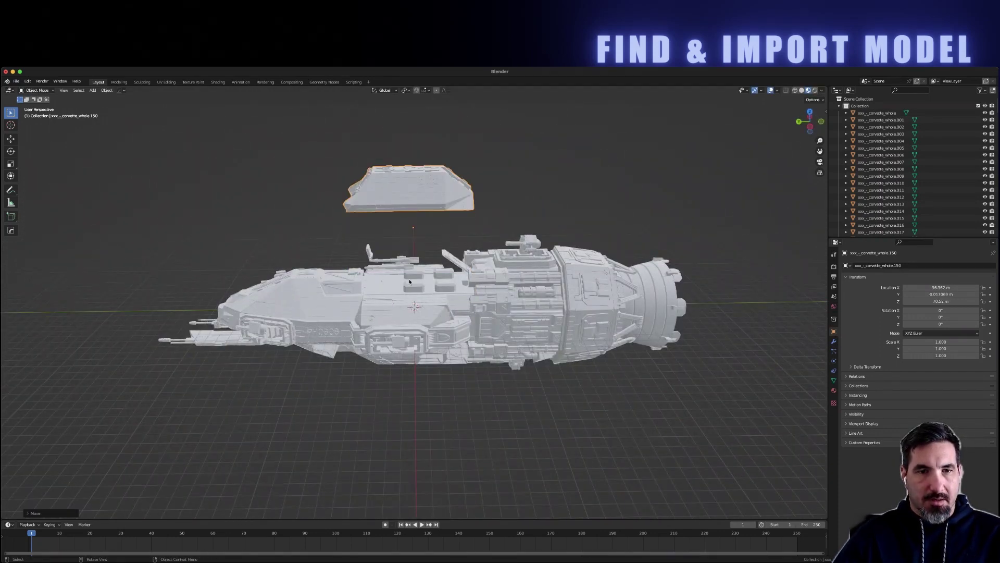
# - Try moving the main forward hull downward, away from its guns and the engine section
pyautogui.click(455, 364)
pyautogui.press('g')
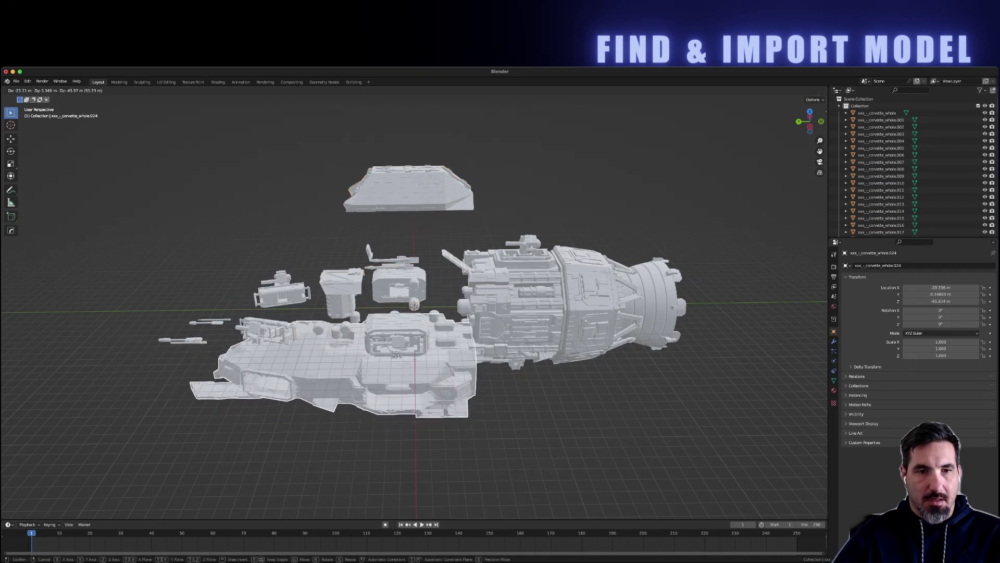
pyautogui.rightClick(508, 315)
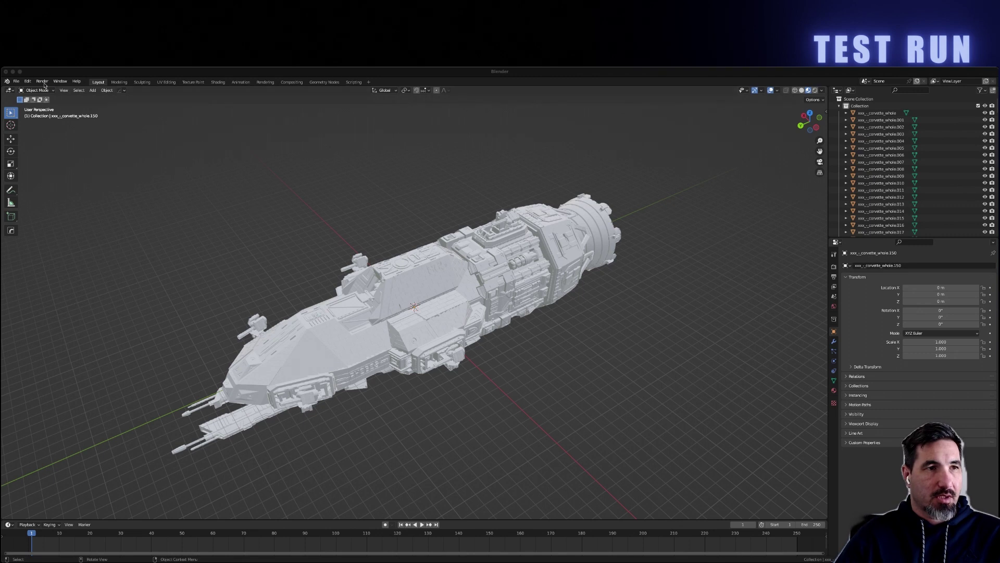
# - Start a glTF 2.0 export of the separated ship with the glTF Binary (.glb) format and open the Include options
pyautogui.click(16, 82)
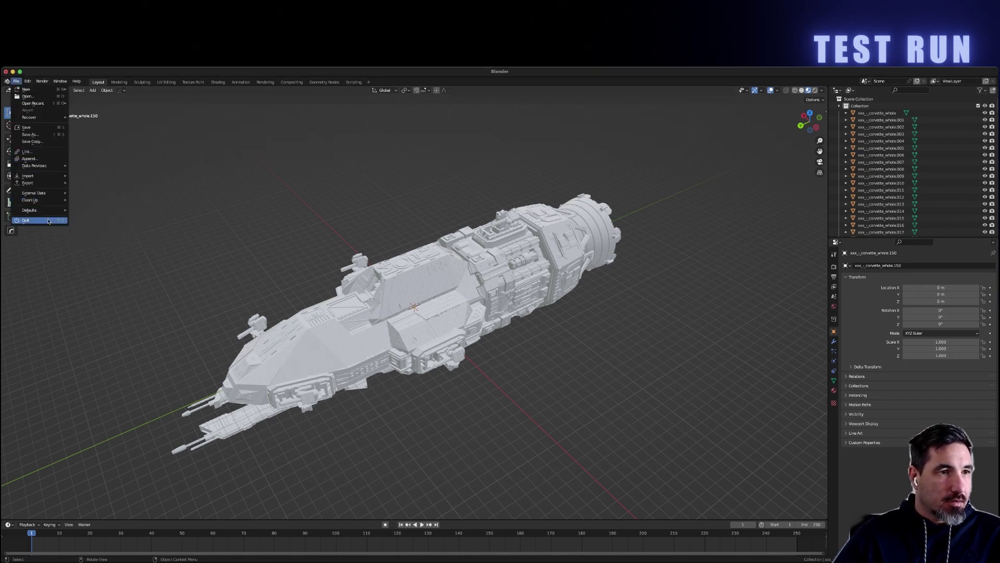
pyautogui.moveTo(46, 179)
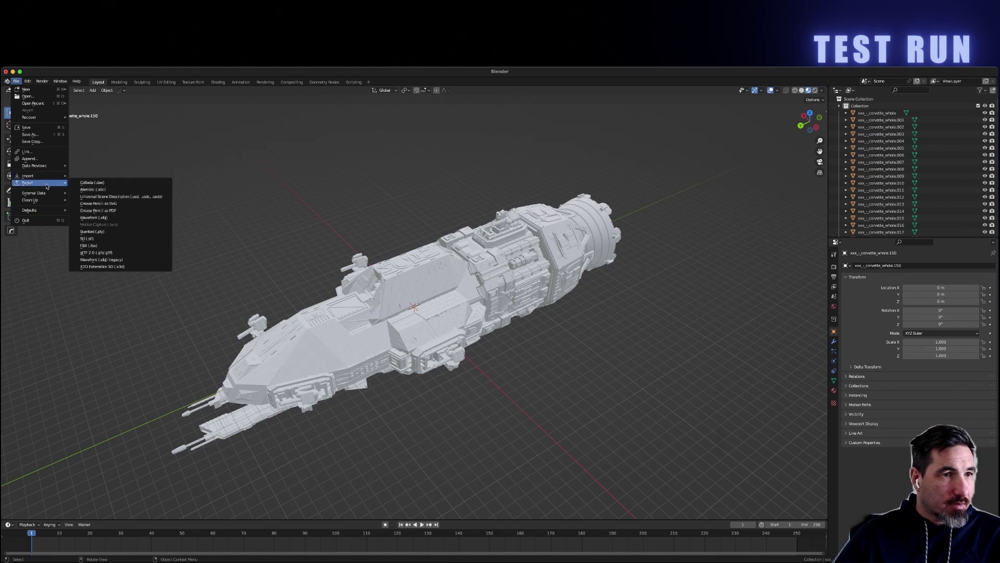
pyautogui.click(125, 253)
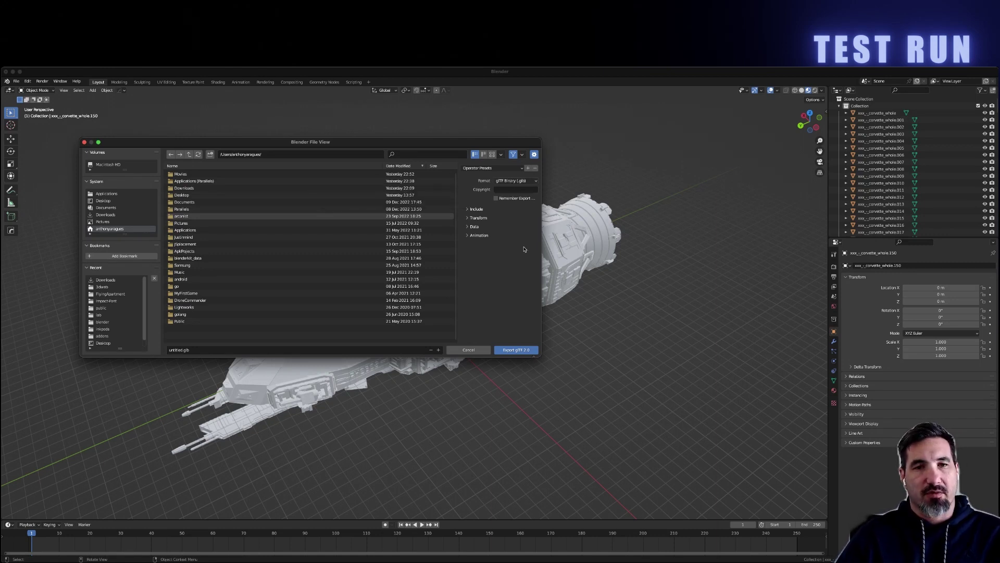
pyautogui.moveTo(373, 144); pyautogui.dragTo(328, 110)
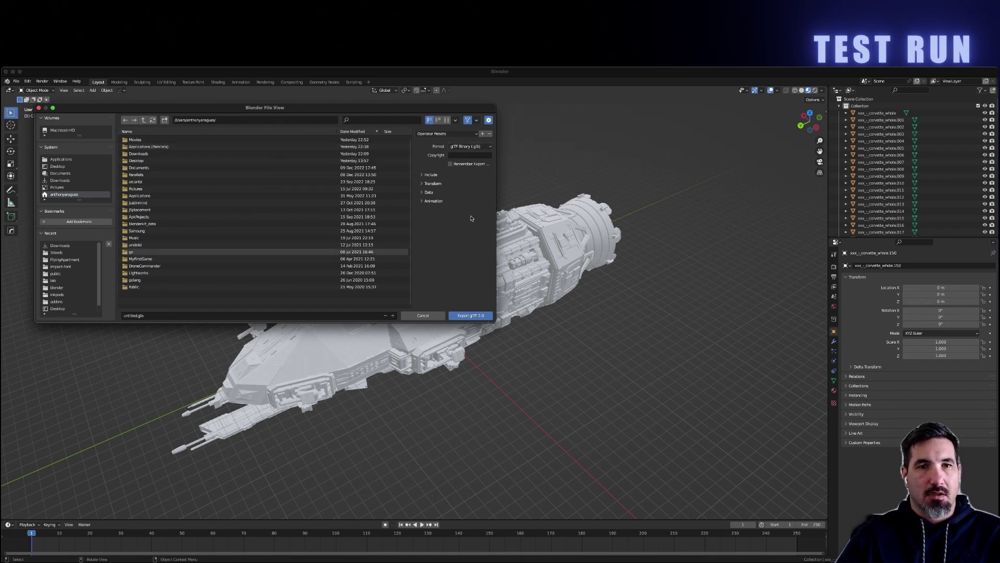
pyautogui.click(463, 147)
pyautogui.click(462, 150)
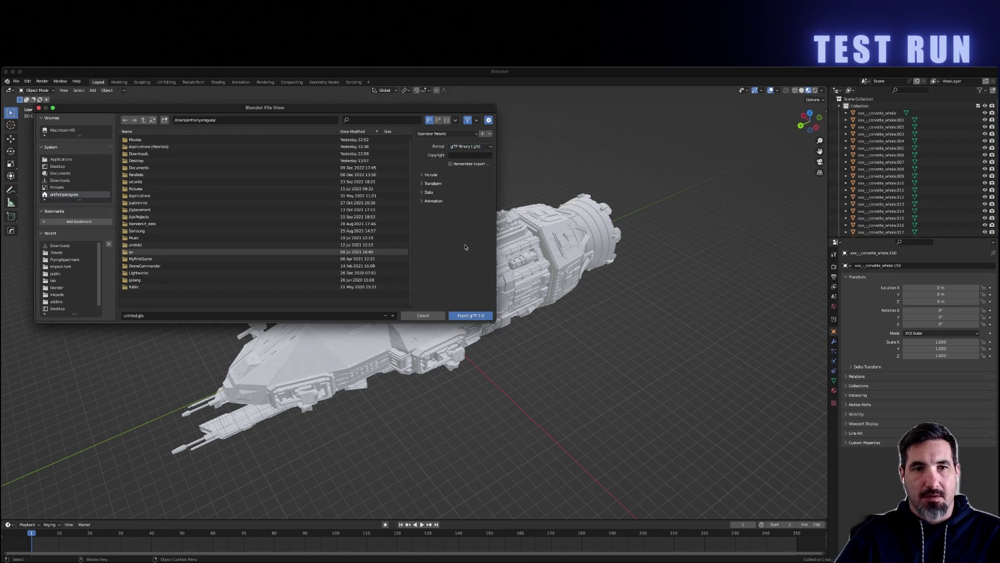
pyautogui.click(423, 175)
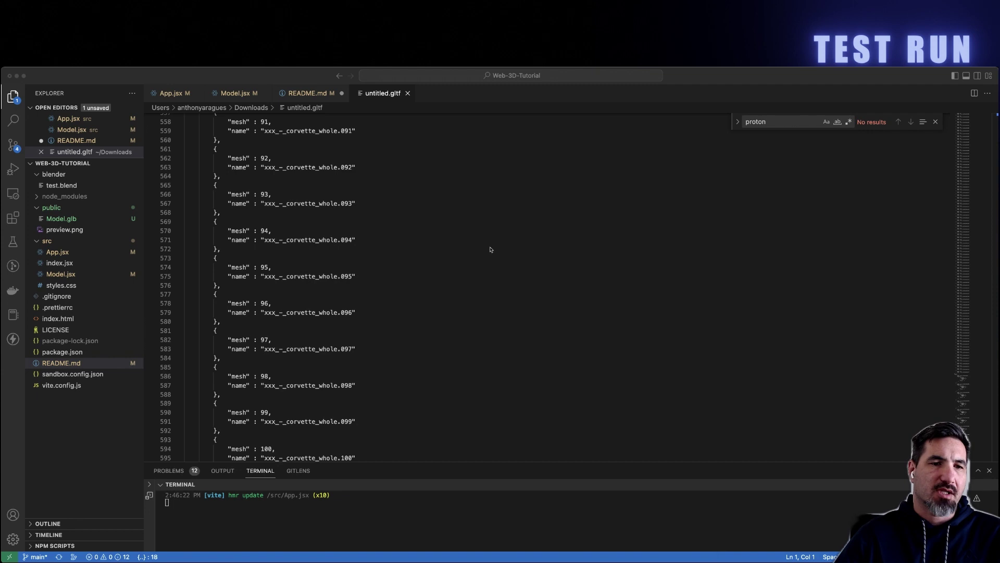
# - Examine the node names, mesh indices and primitive attributes in the exported untitled.gltf file in Visual Studio Code
pyautogui.scroll(15, 464, 239)
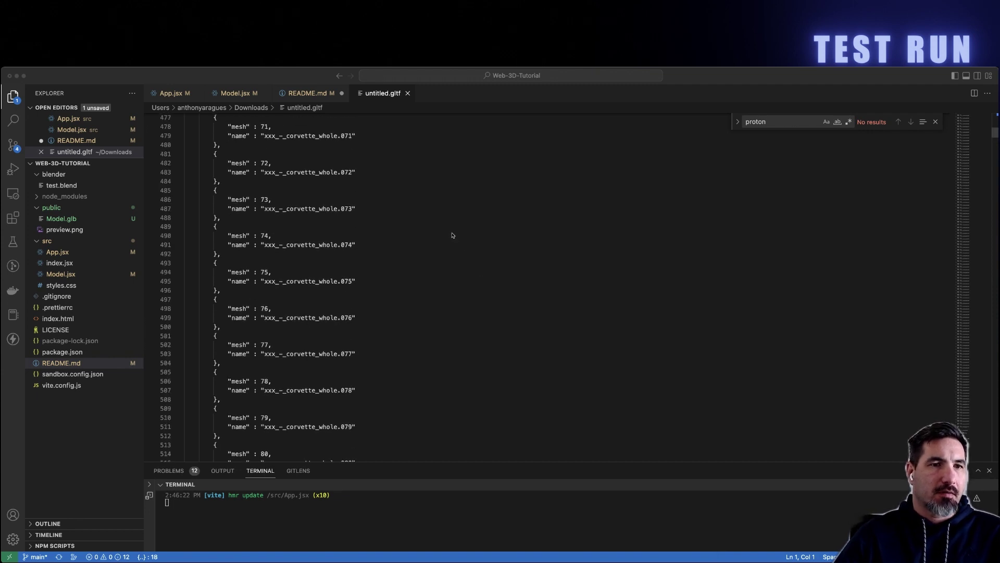
pyautogui.scroll(13, 341, 255)
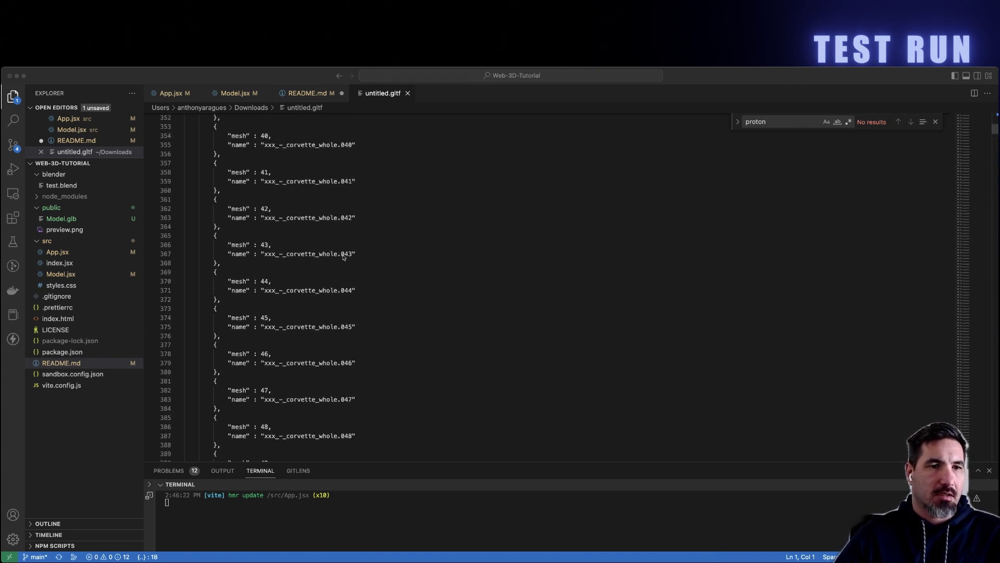
pyautogui.scroll(4, 992, 135)
pyautogui.click(995, 126)
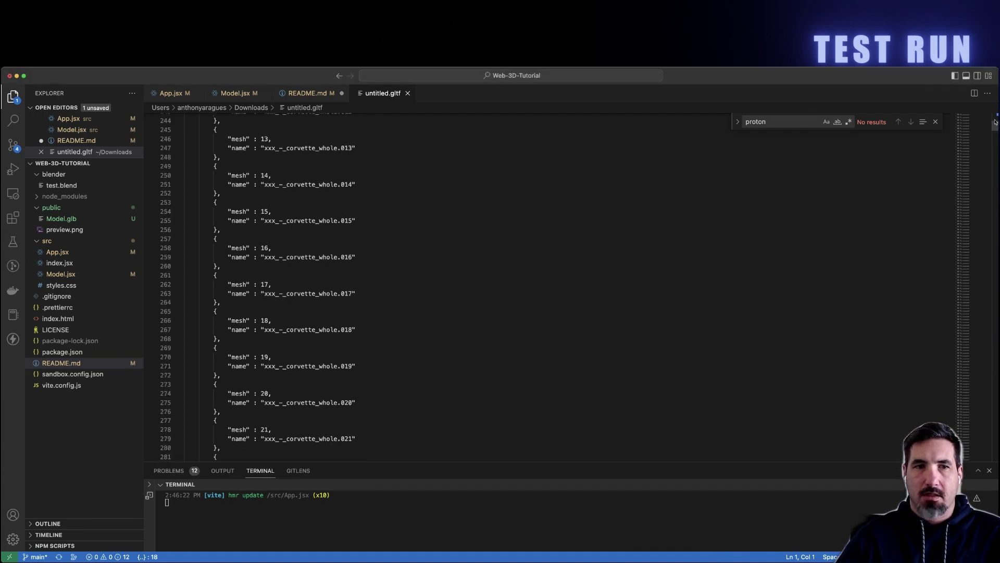
pyautogui.moveTo(995, 126); pyautogui.dragTo(996, 160)
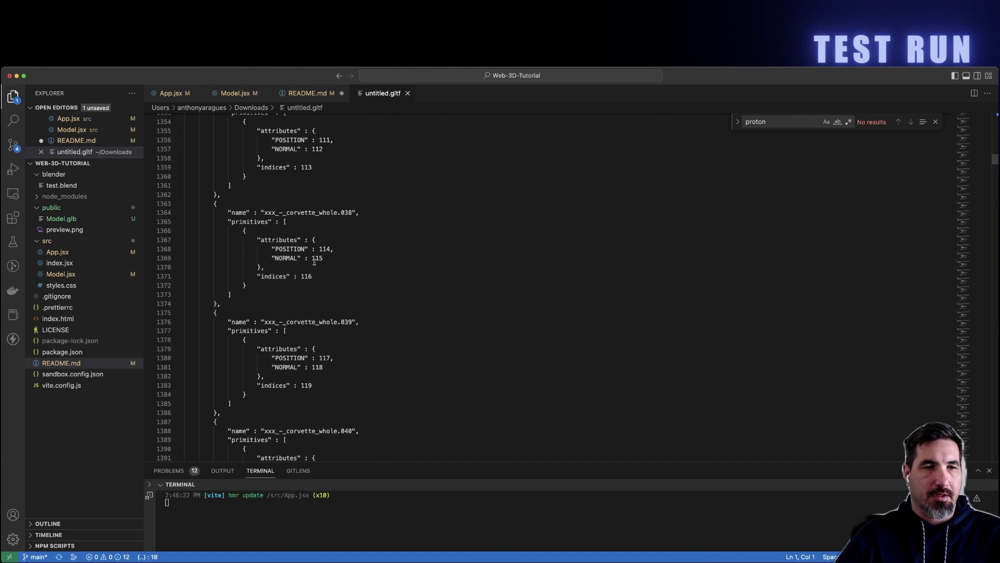
pyautogui.click(991, 217)
pyautogui.moveTo(991, 217)
pyautogui.mouseDown()
pyautogui.moveTo(985, 308)
pyautogui.moveTo(986, 211)
pyautogui.mouseUp()
pyautogui.moveTo(996, 144); pyautogui.dragTo(997, 116)
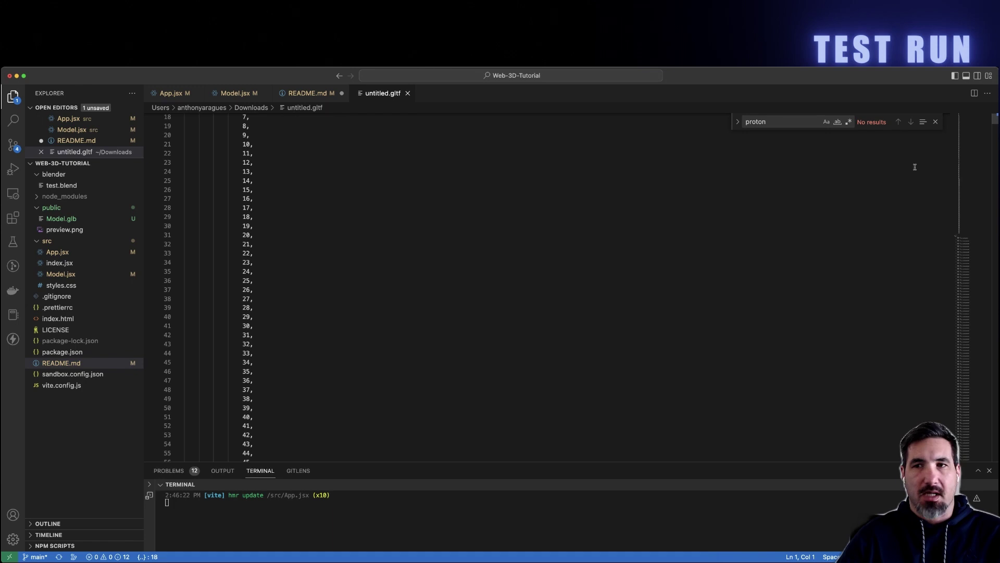
pyautogui.scroll(-20, 681, 237)
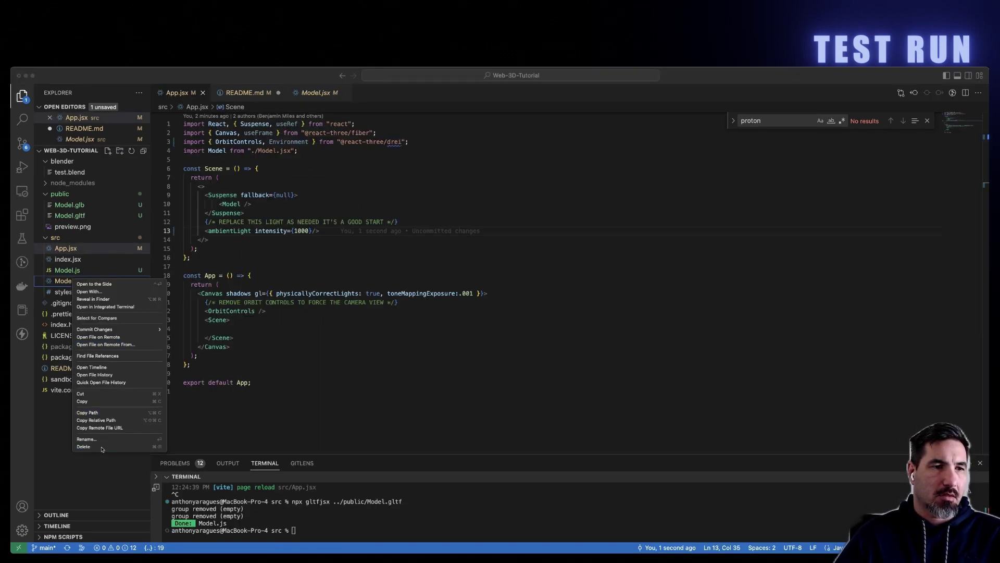
# - Delete the old Model.jsx from the src folder and rename the generated Model.js to Model.jsx
pyautogui.click(119, 443)
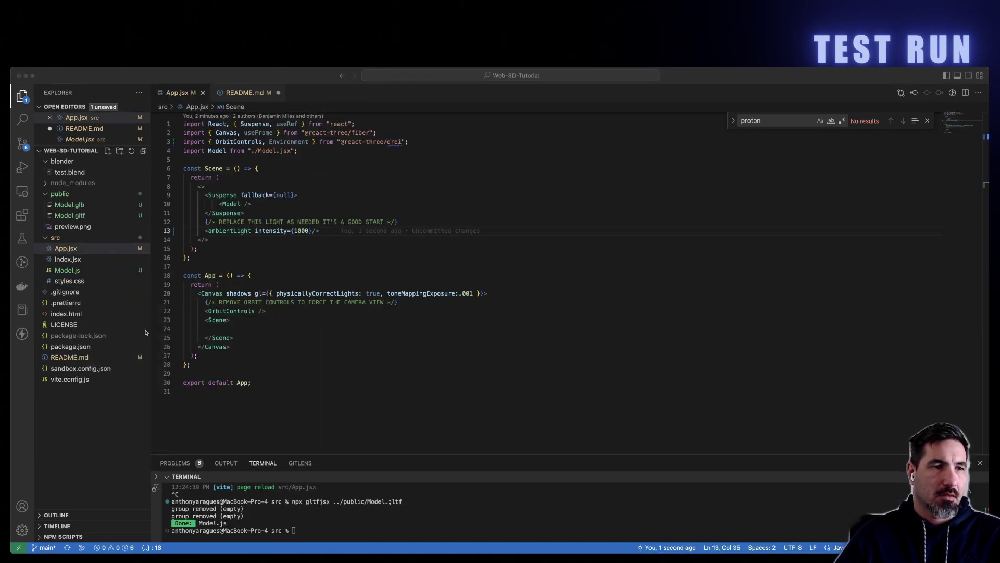
pyautogui.click(67, 270)
pyautogui.rightClick(79, 270)
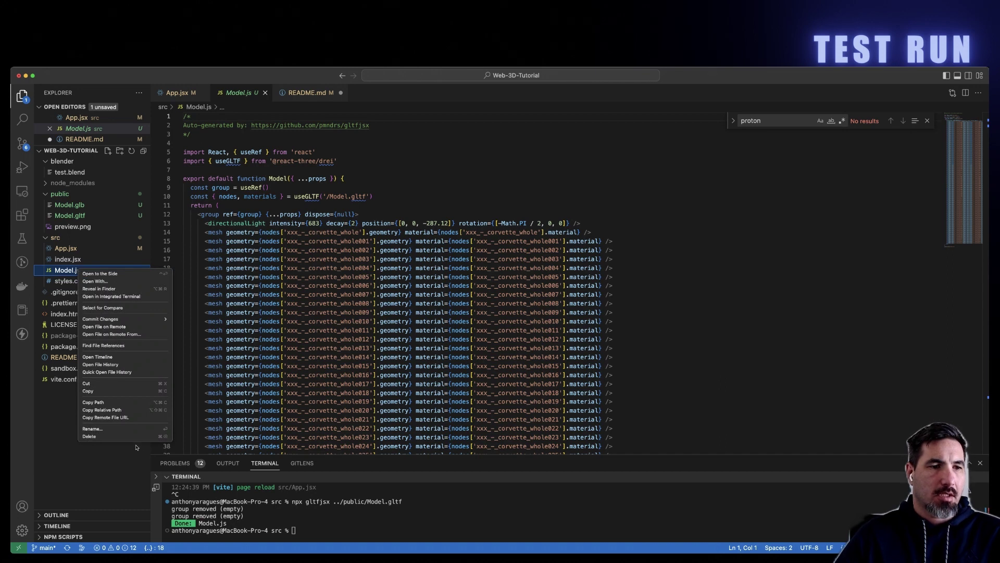
pyautogui.click(92, 428)
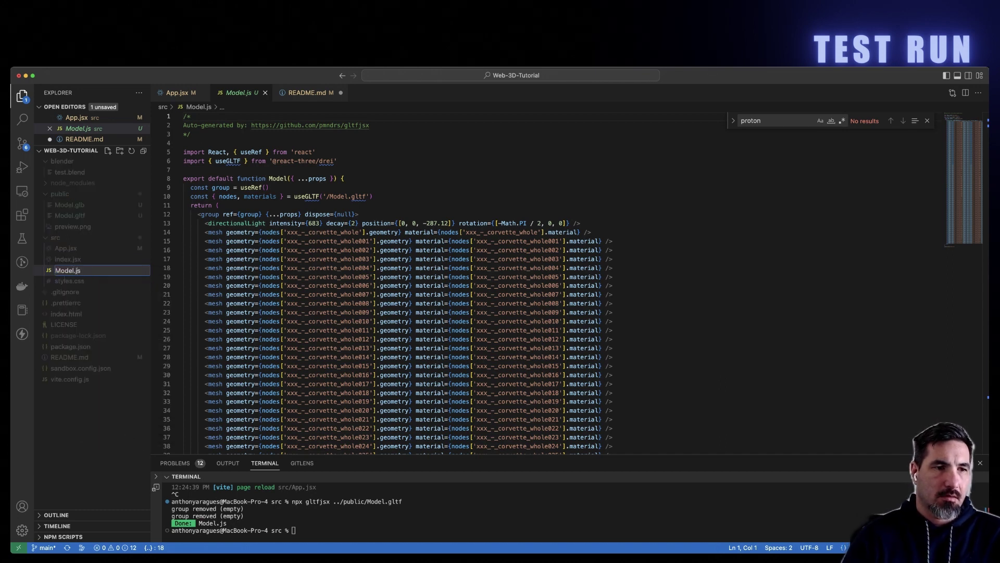
pyautogui.write('x')
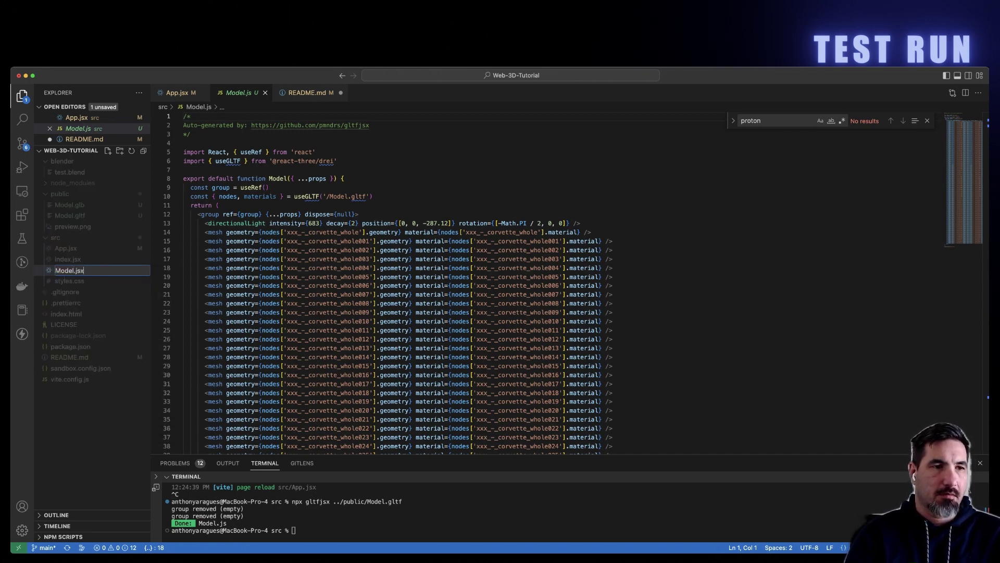
pyautogui.press('Return')
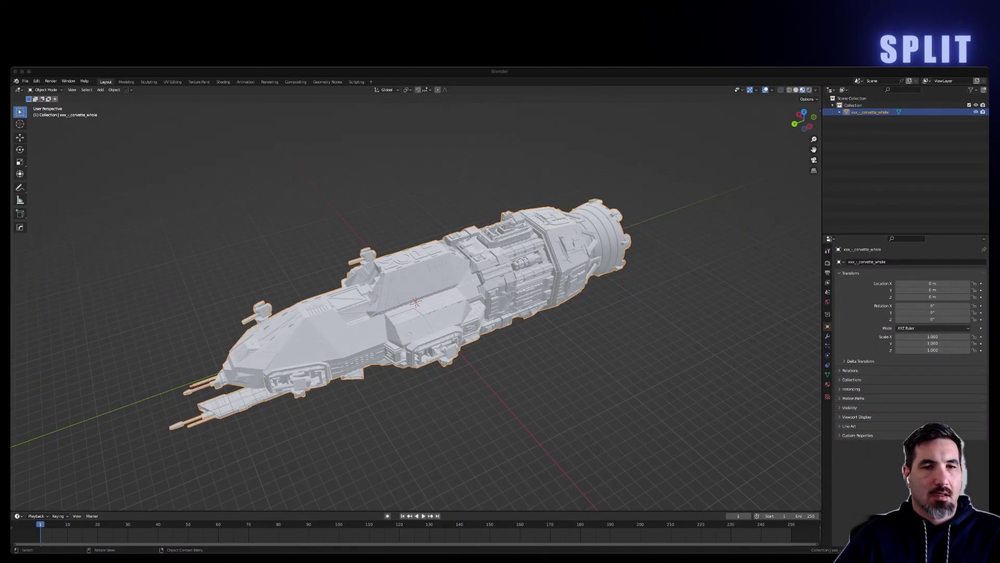
# - Switch to Blender and separate the whole corvette mesh by loose parts
pyautogui.moveTo(457, 380); pyautogui.dragTo(551, 381, button='middle')
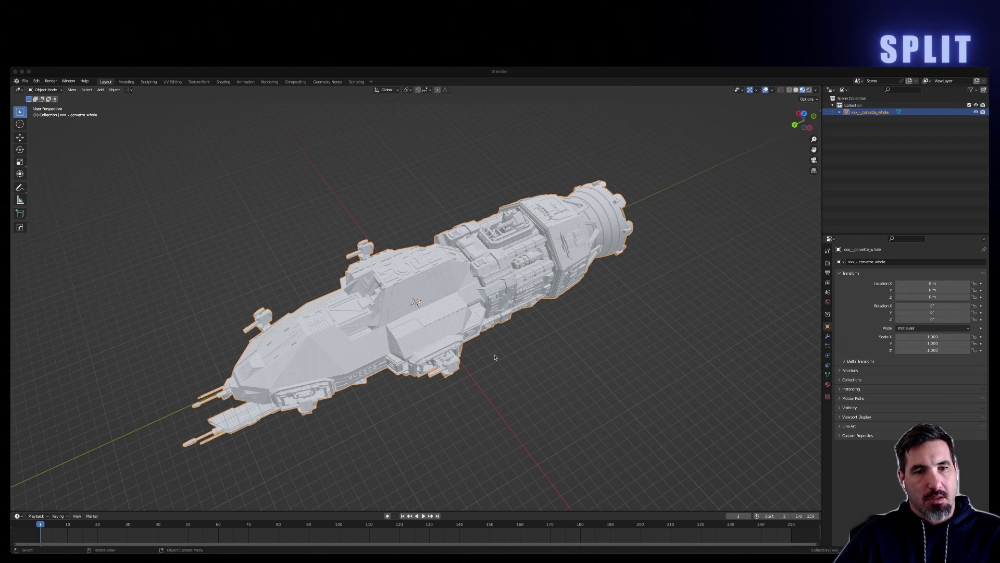
pyautogui.click(364, 323)
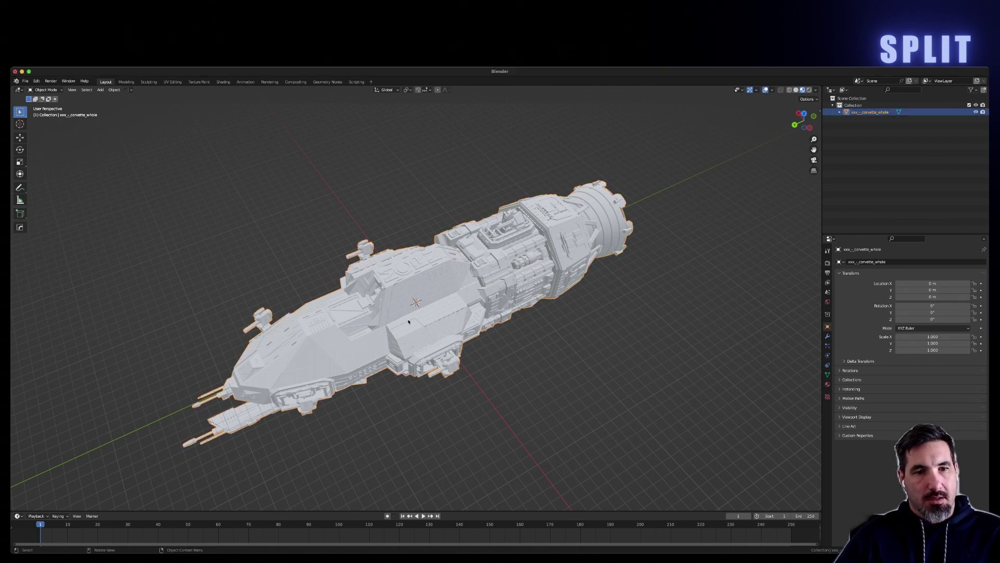
pyautogui.press('Tab')
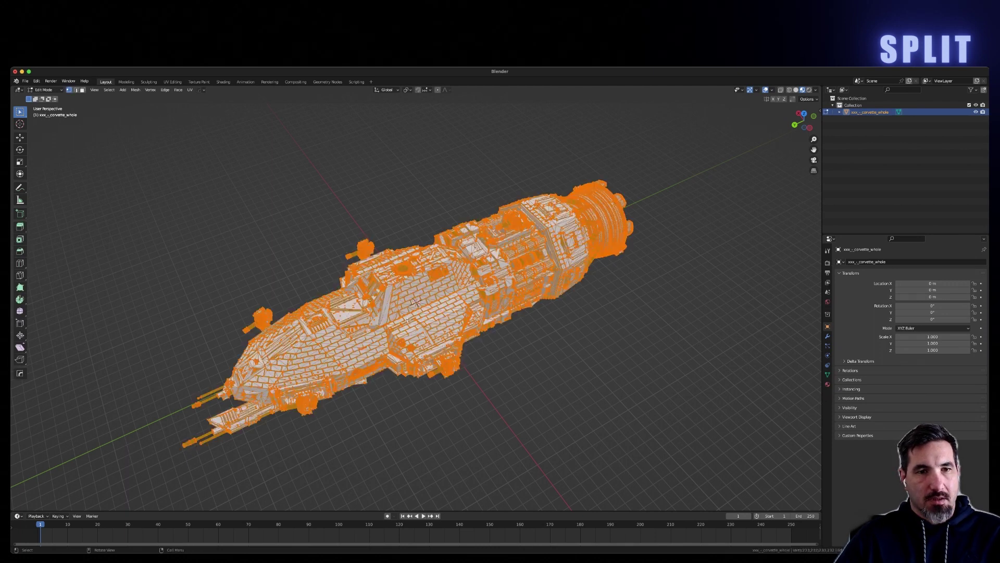
pyautogui.press('p')
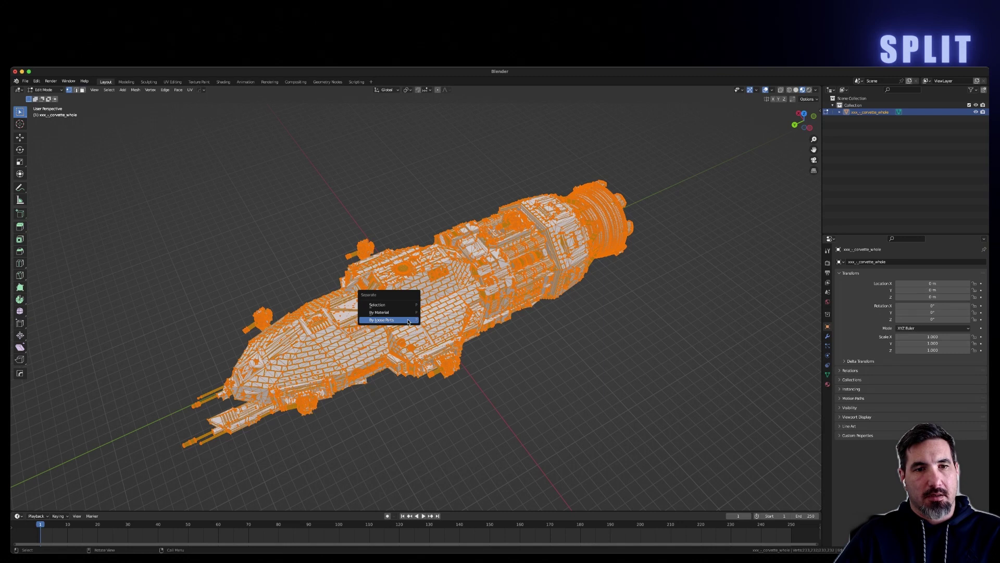
pyautogui.click(408, 321)
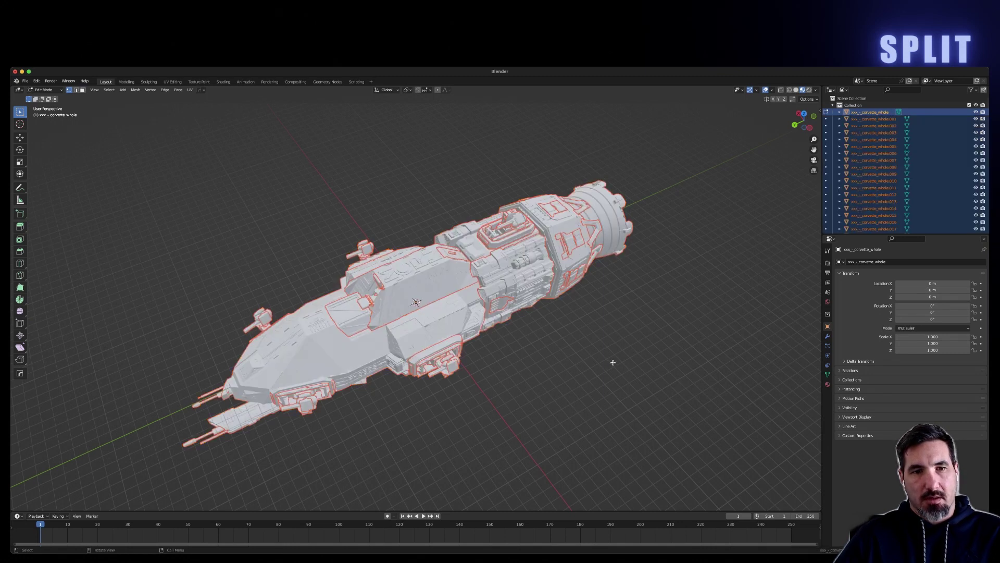
pyautogui.press('Tab')
# - Select only the raised upper hull section amidships and try moving it
pyautogui.click(539, 356)
pyautogui.moveTo(531, 357); pyautogui.dragTo(452, 309, button='middle')
pyautogui.click(439, 299)
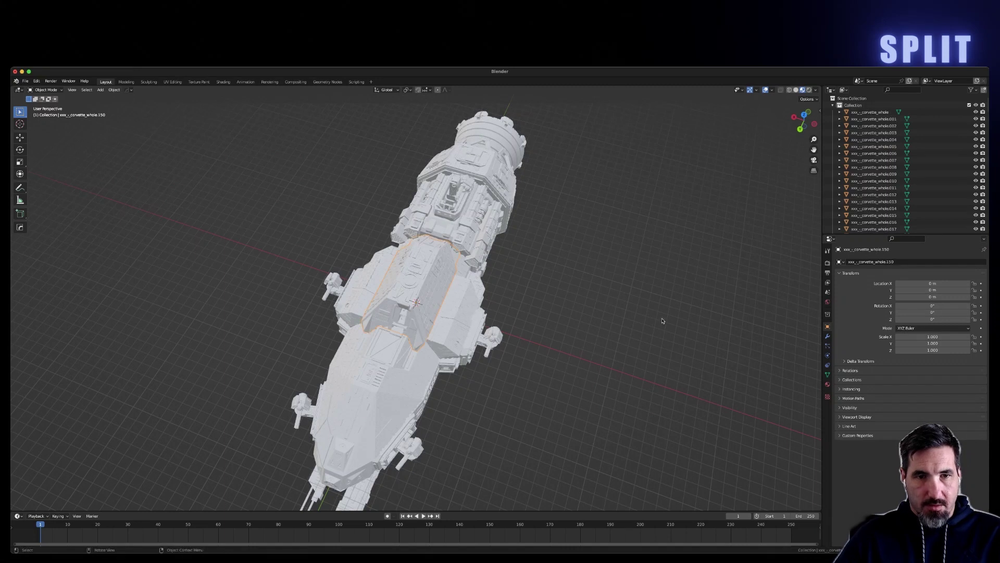
pyautogui.moveTo(654, 321); pyautogui.dragTo(625, 313, button='middle')
pyautogui.press('g')
pyautogui.rightClick(615, 252)
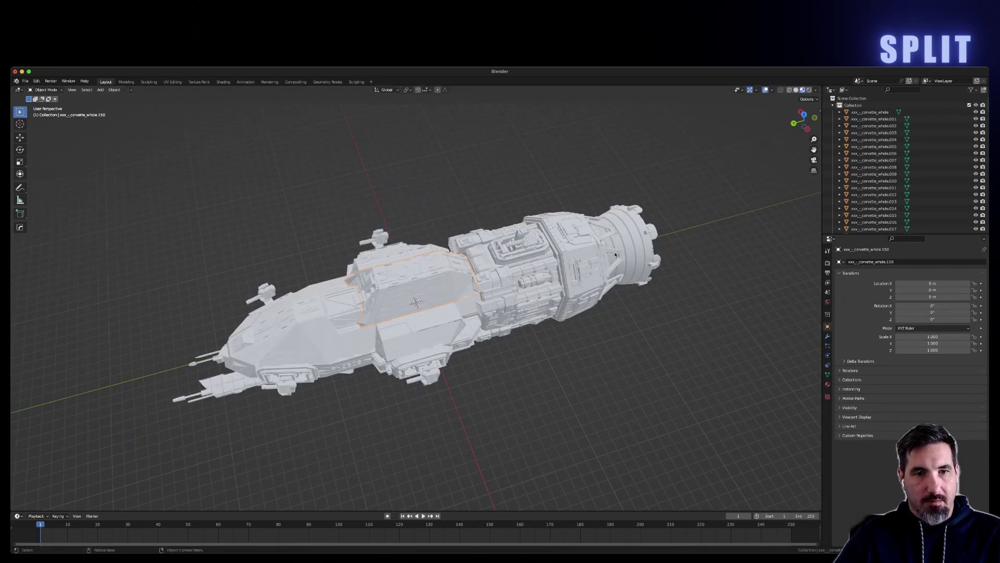
# - Separate all geometry of the selected upper hull section by material
pyautogui.moveTo(491, 349); pyautogui.dragTo(581, 284, button='middle')
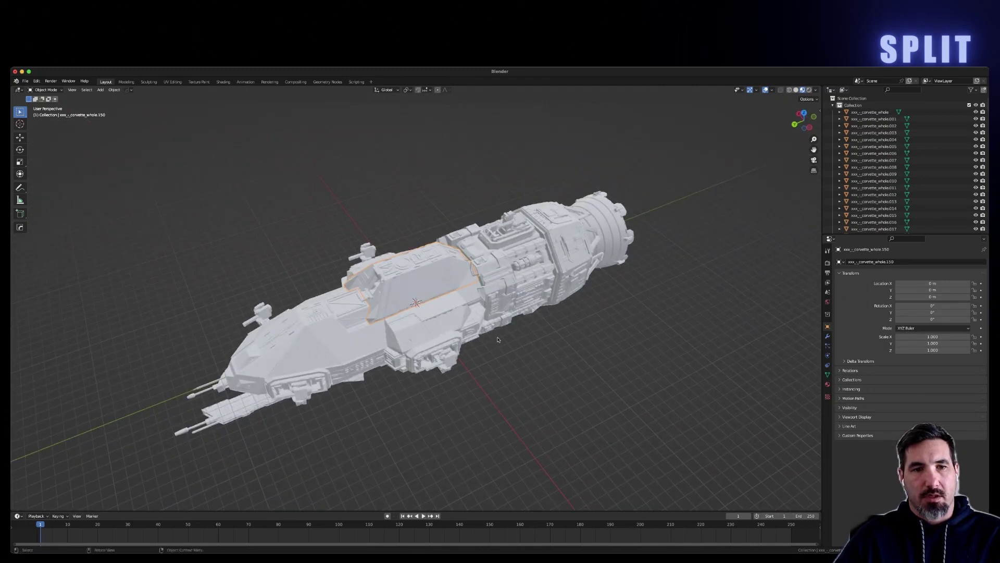
pyautogui.moveTo(521, 340); pyautogui.dragTo(475, 310, button='middle')
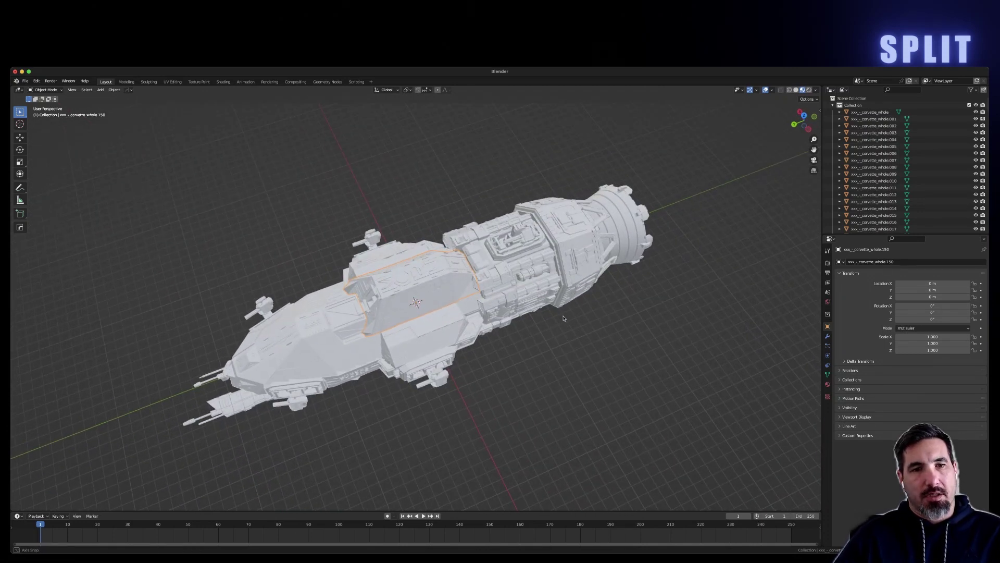
pyautogui.moveTo(580, 302); pyautogui.dragTo(576, 290, button='middle')
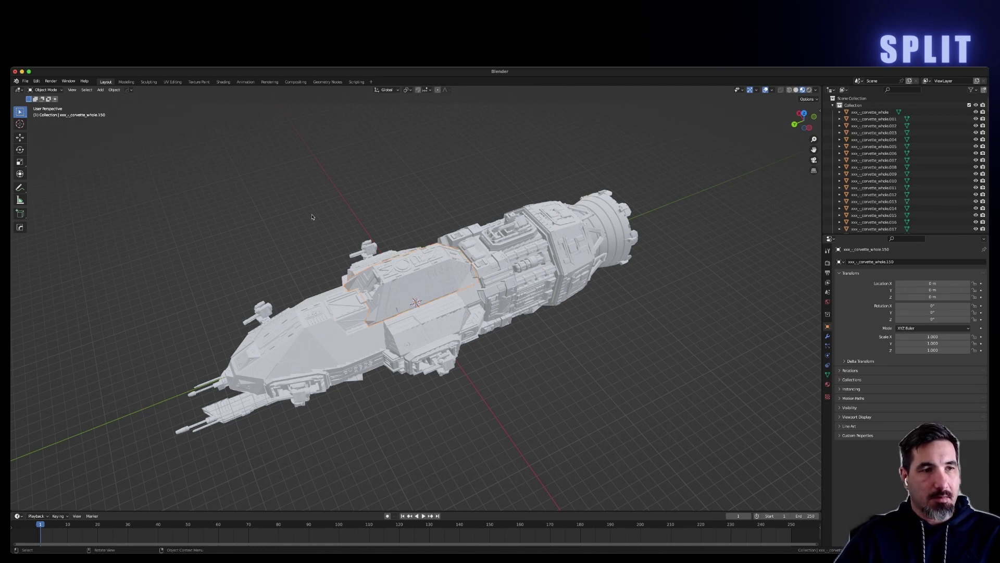
pyautogui.press('Tab')
pyautogui.press('a')
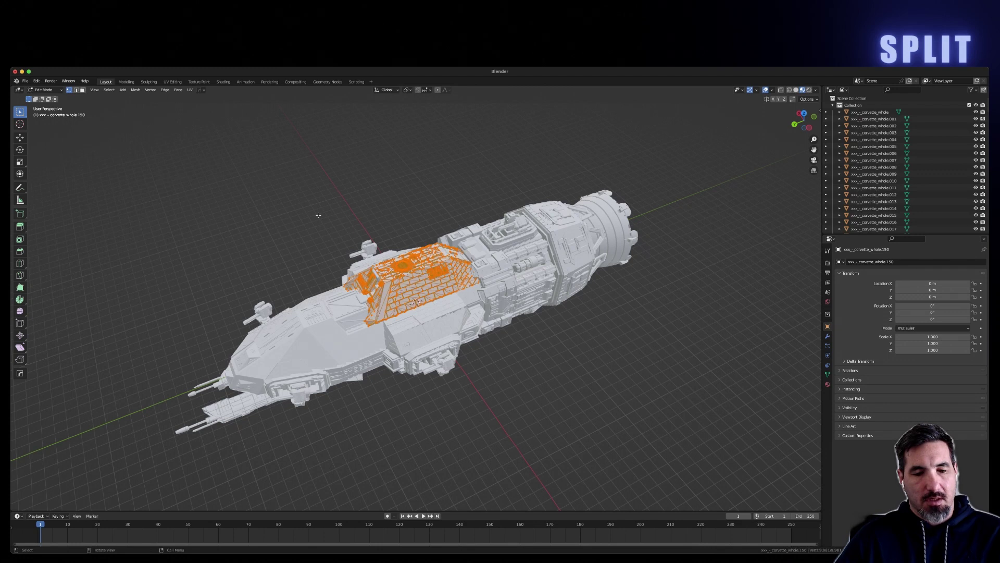
pyautogui.press('p')
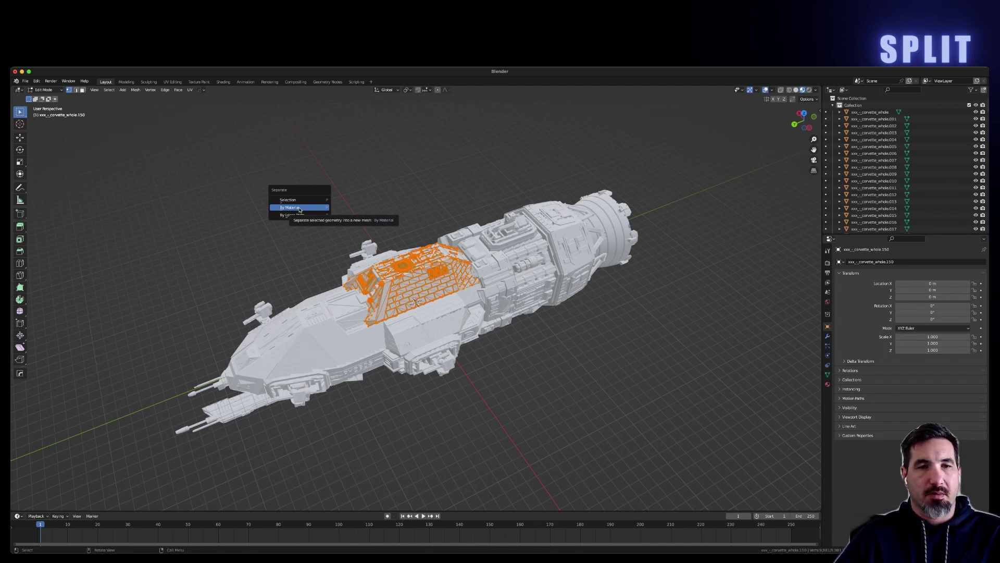
pyautogui.click(300, 209)
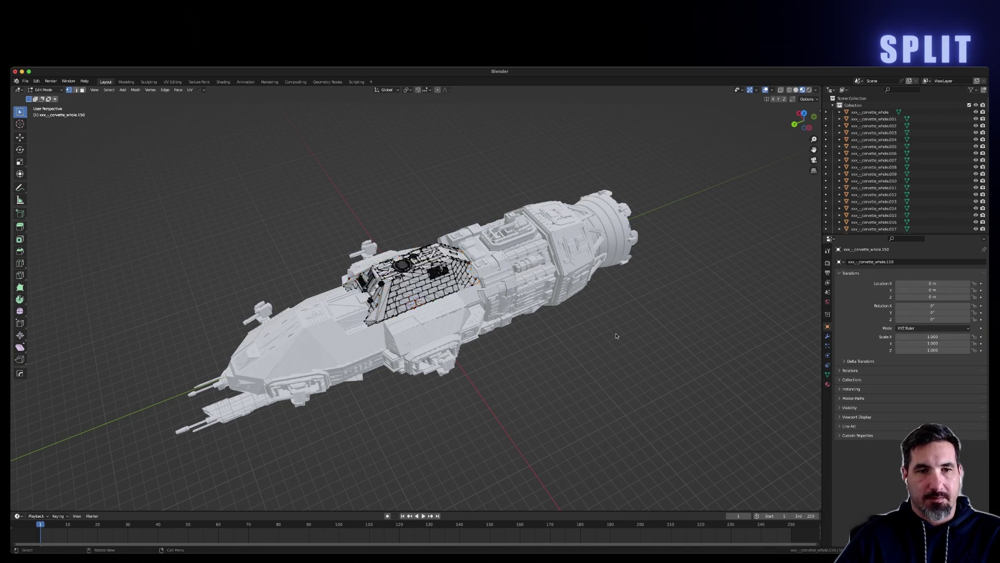
# - Simplify all geometry of the upper hull section with Limited Dissolve
pyautogui.press('Tab')
pyautogui.scroll(4, 614, 335)
pyautogui.moveTo(615, 310)
pyautogui.mouseDown(button='middle')
pyautogui.moveTo(600, 337)
pyautogui.moveTo(606, 325)
pyautogui.mouseUp(button='middle')
pyautogui.press('Tab')
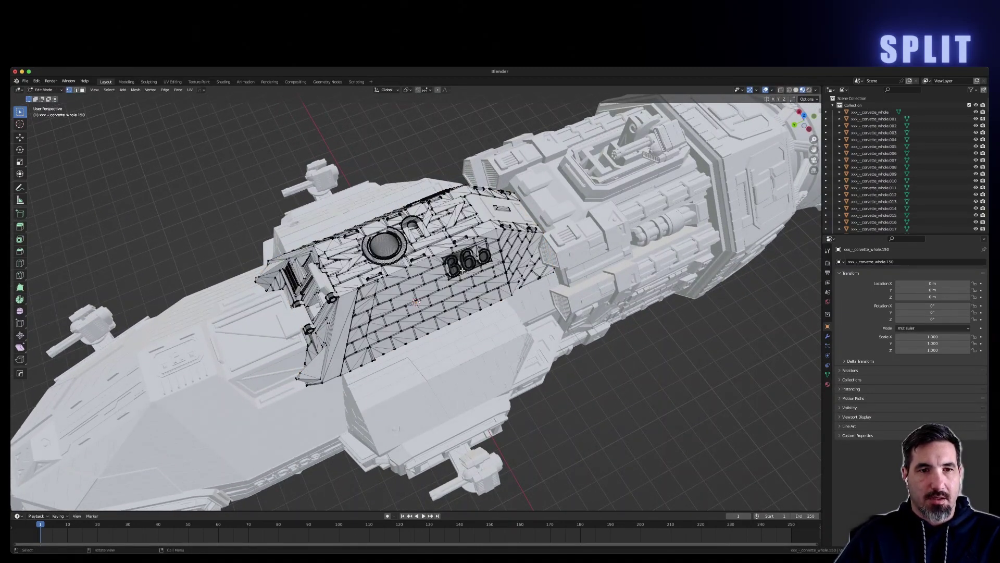
pyautogui.press('Tab')
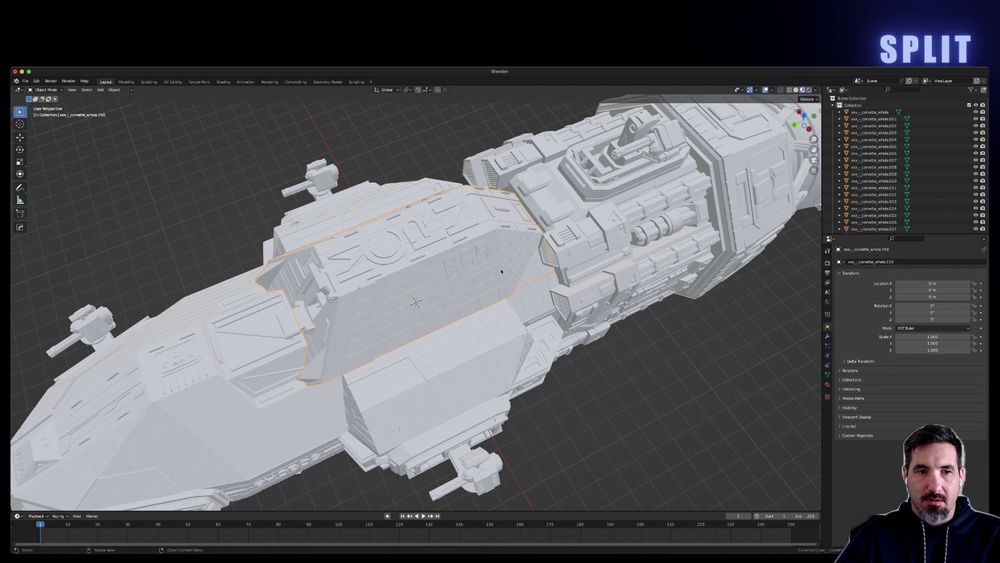
pyautogui.press('Tab')
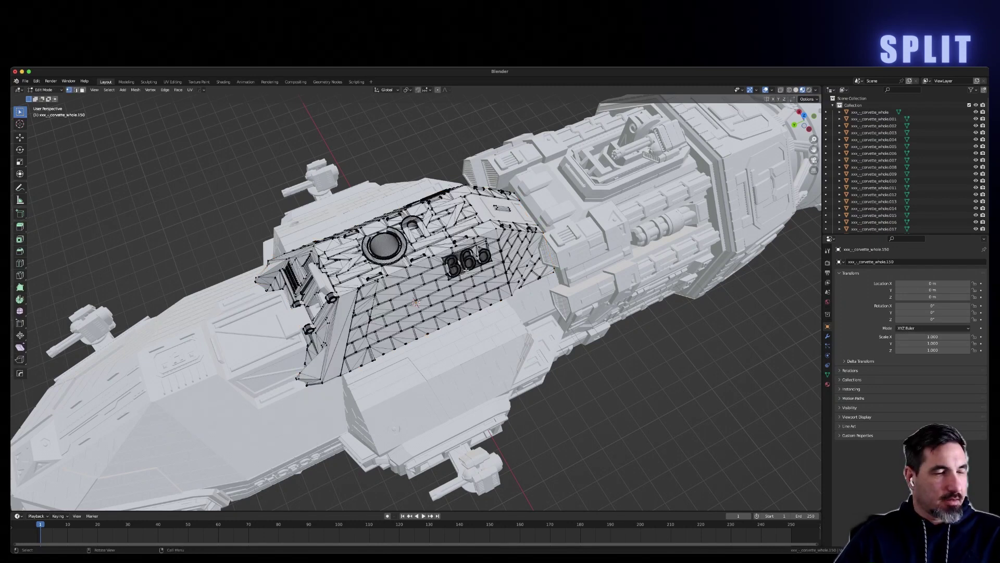
pyautogui.press('a')
pyautogui.press('x')
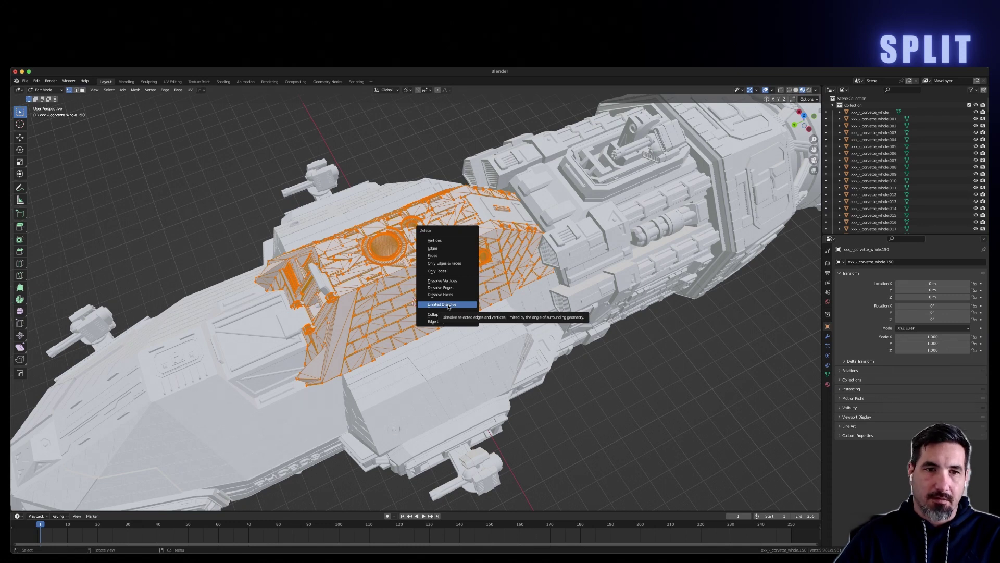
pyautogui.click(449, 305)
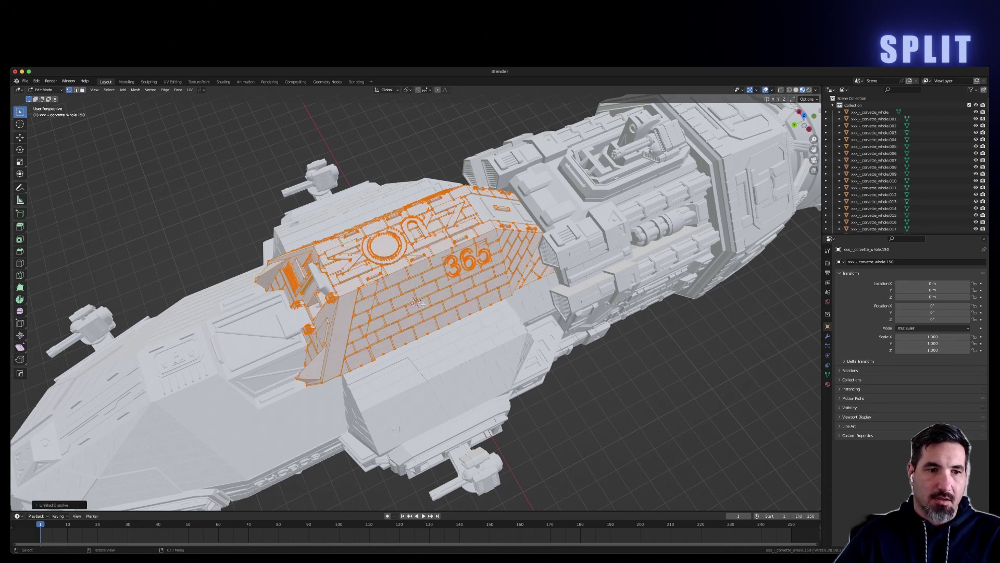
# - Set the Limited Dissolve maximum angle to 2.5° and clear the mesh selection
pyautogui.click(42, 504)
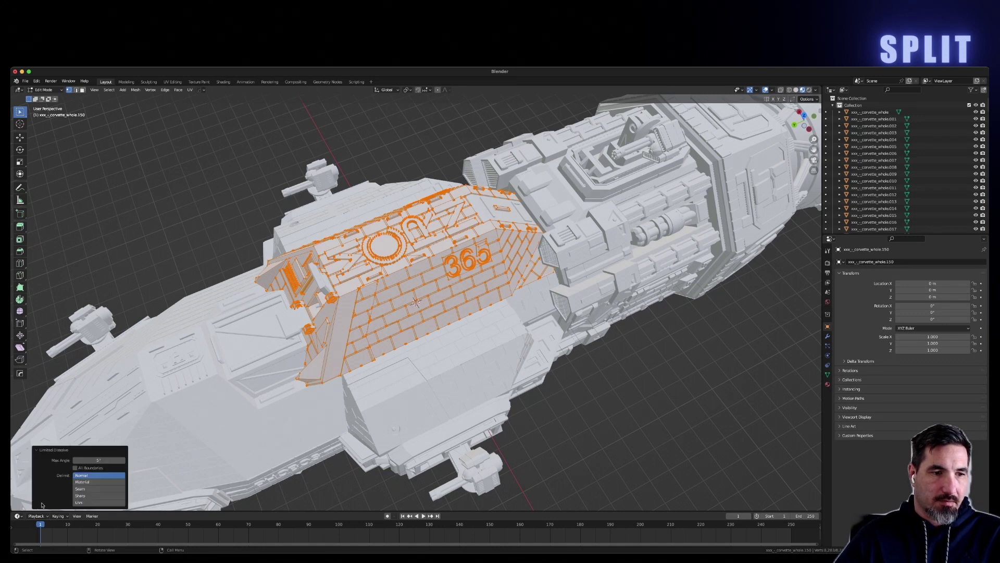
pyautogui.click(84, 460)
pyautogui.write('2.5')
pyautogui.press('Return')
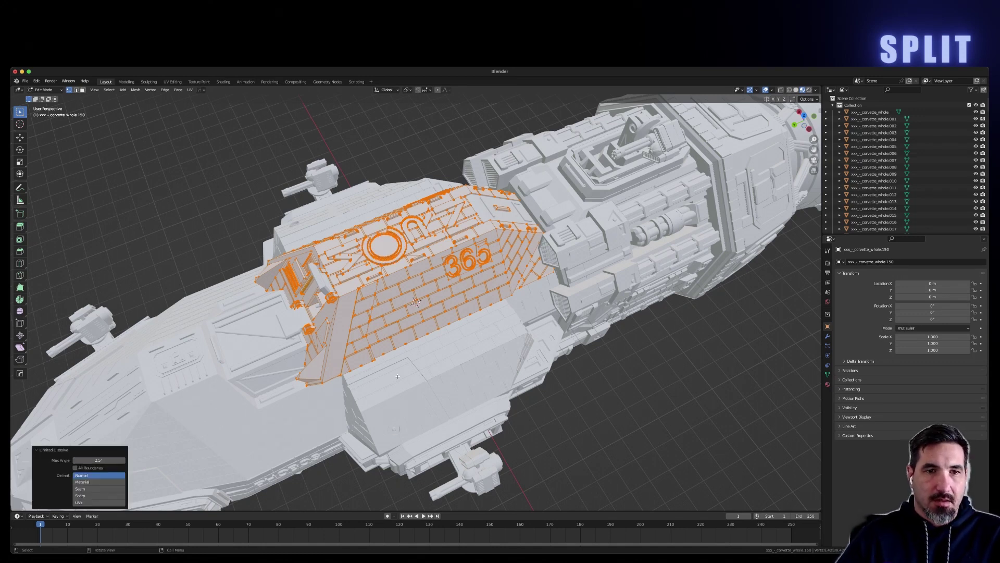
pyautogui.click(282, 179)
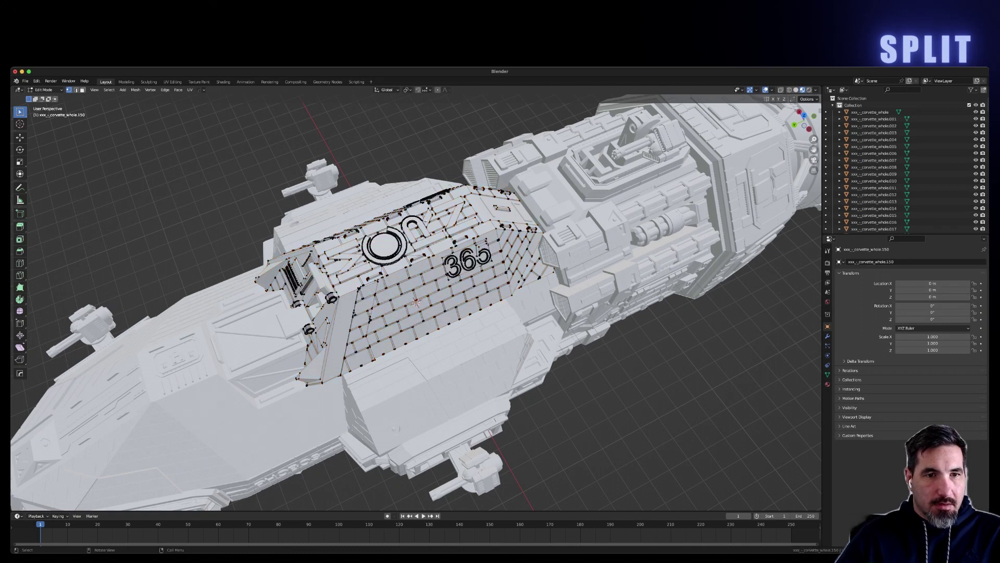
# - Select the faces of the MCRN lettering on the upper hull section's roof
pyautogui.moveTo(426, 222); pyautogui.dragTo(413, 253, button='middle')
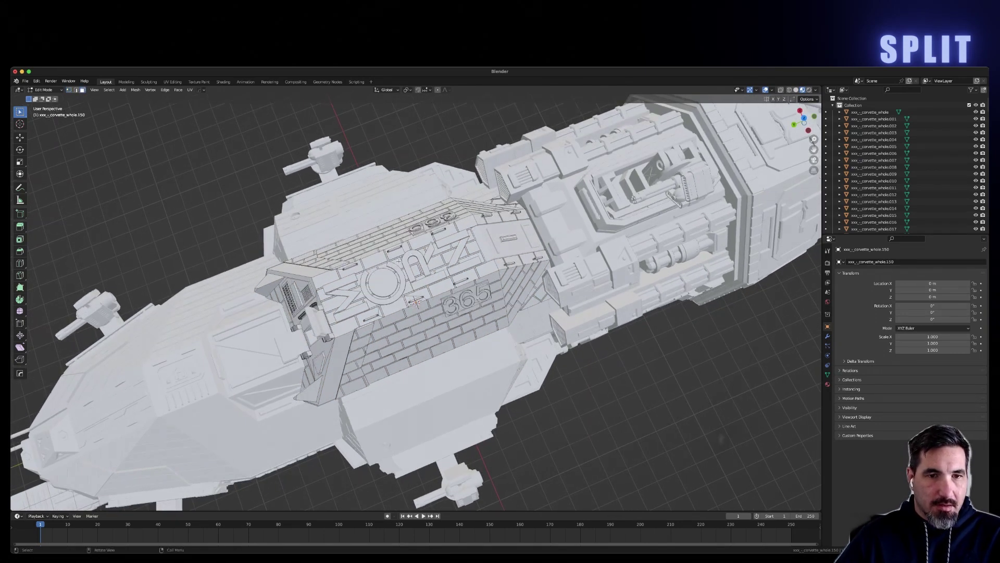
pyautogui.keyDown('alt'); pyautogui.click(378, 298); pyautogui.keyUp('alt')
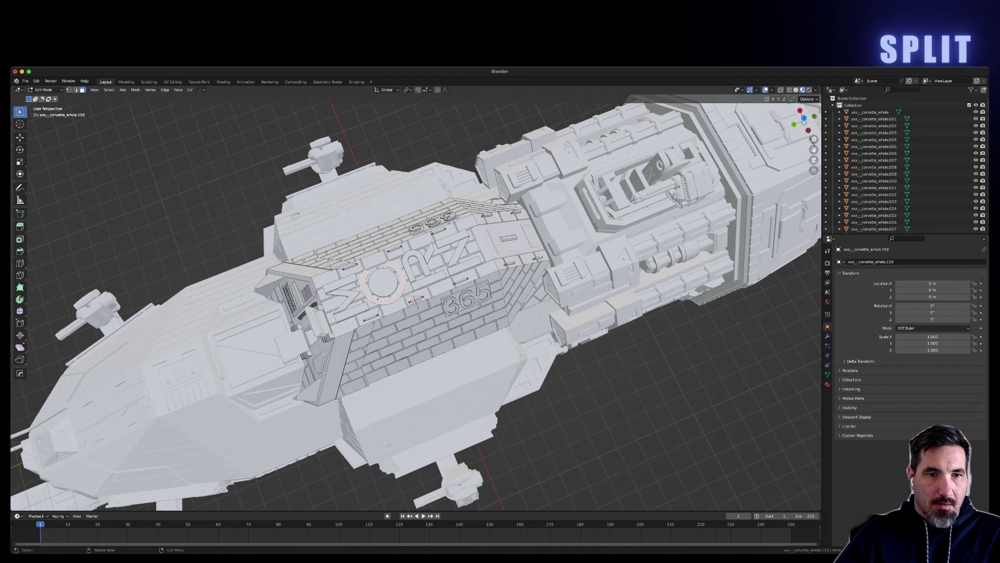
pyautogui.keyDown('alt'); pyautogui.keyDown('shift'); pyautogui.click(348, 288); pyautogui.keyUp('shift'); pyautogui.keyUp('alt')
pyautogui.keyDown('alt'); pyautogui.keyDown('shift'); pyautogui.click(341, 283); pyautogui.keyUp('shift'); pyautogui.keyUp('alt')
pyautogui.keyDown('alt'); pyautogui.keyDown('shift'); pyautogui.click(356, 311); pyautogui.keyUp('shift'); pyautogui.keyUp('alt')
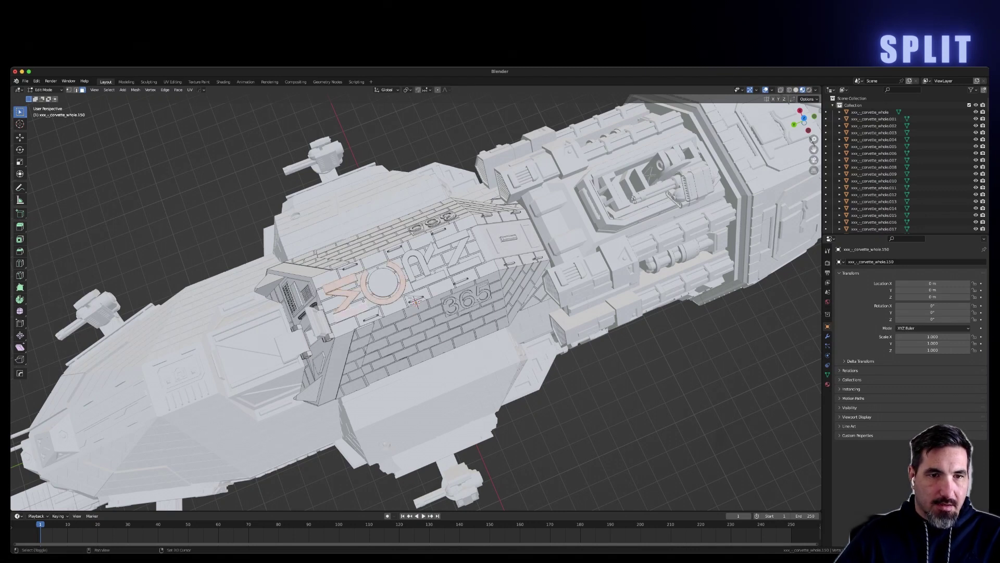
pyautogui.keyDown('alt'); pyautogui.keyDown('shift'); pyautogui.click(431, 269); pyautogui.keyUp('shift'); pyautogui.keyUp('alt')
pyautogui.keyDown('alt'); pyautogui.keyDown('shift'); pyautogui.click(432, 269); pyautogui.keyUp('shift'); pyautogui.keyUp('alt')
pyautogui.moveTo(434, 273); pyautogui.dragTo(279, 198, button='middle')
pyautogui.scroll(5, 514, 249)
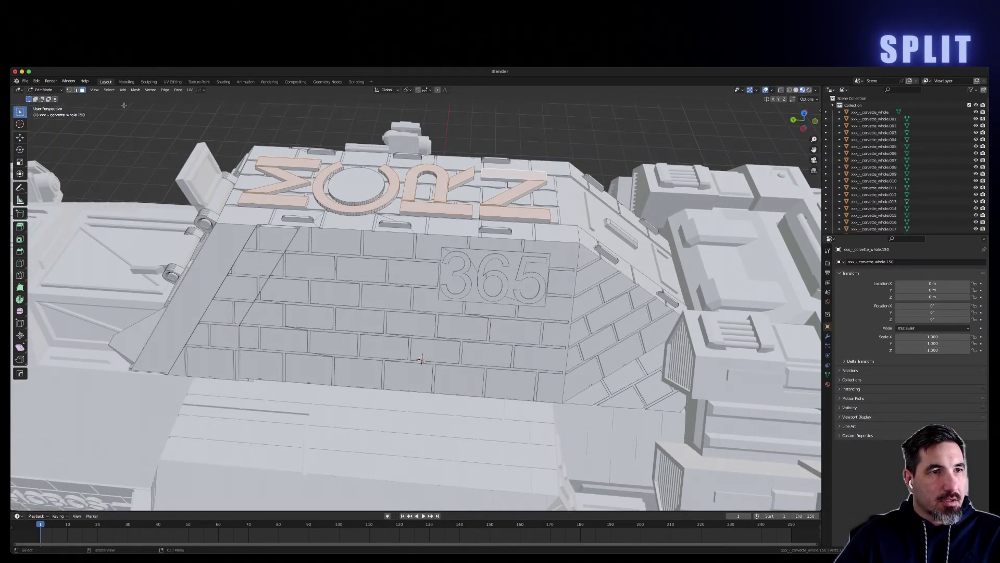
# - Expand the MCRN face selection with Select More and separate the selection into its own object
pyautogui.click(109, 90)
pyautogui.moveTo(136, 191)
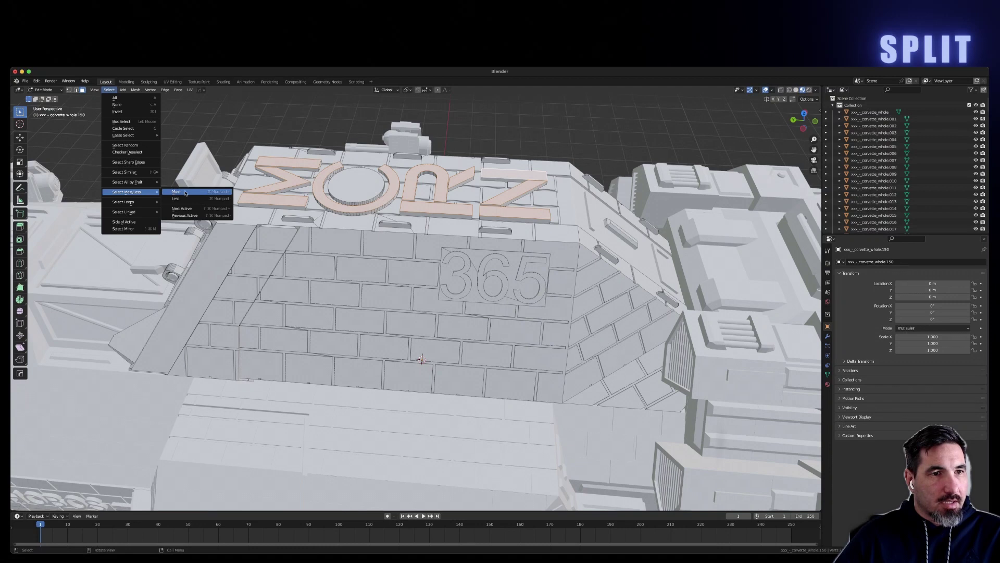
pyautogui.click(185, 193)
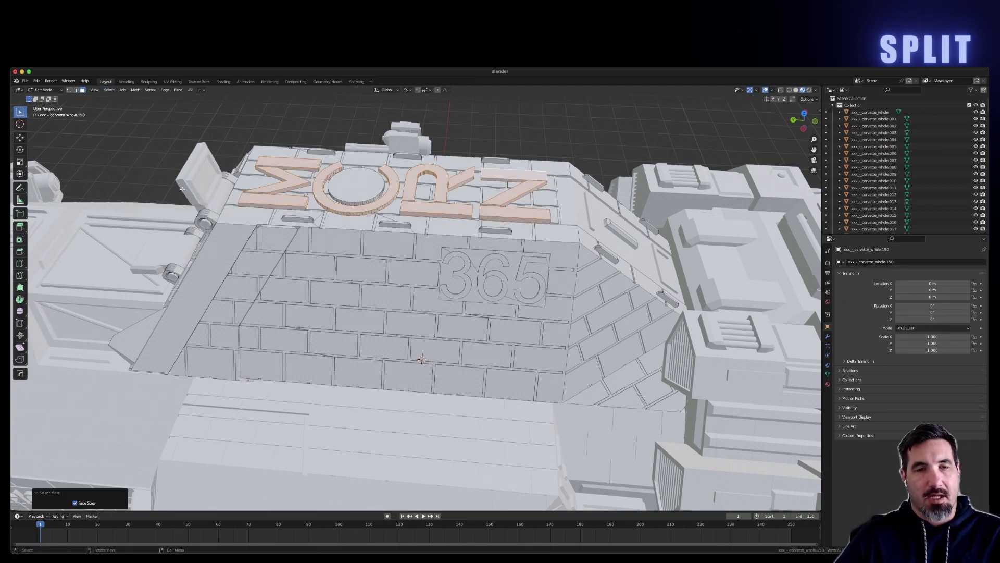
pyautogui.moveTo(377, 189); pyautogui.dragTo(534, 199, button='middle')
pyautogui.press('p')
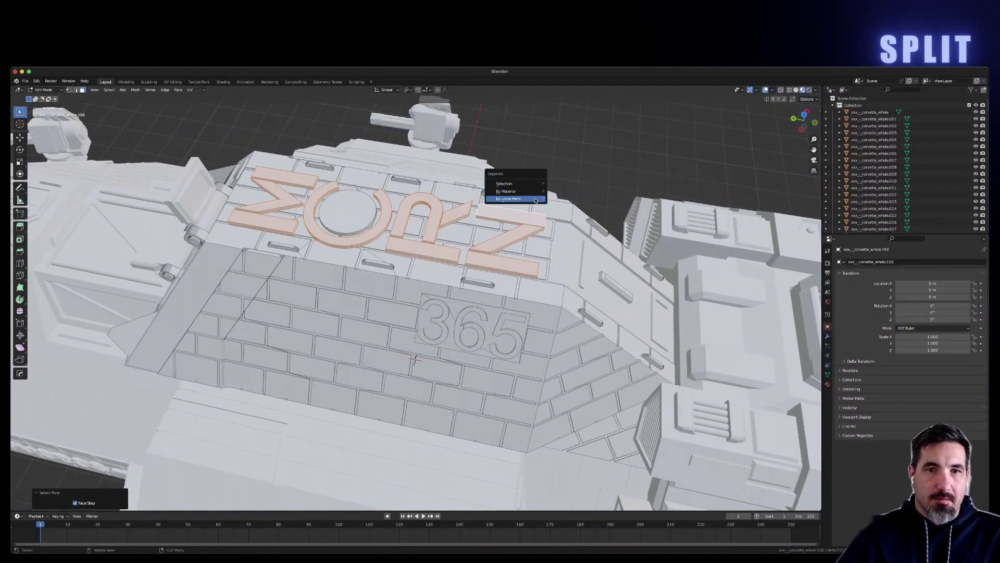
pyautogui.click(521, 184)
pyautogui.press('Tab')
# - Select the separated MCRN lettering and try lifting it off the roof along the global Z axis
pyautogui.click(508, 232)
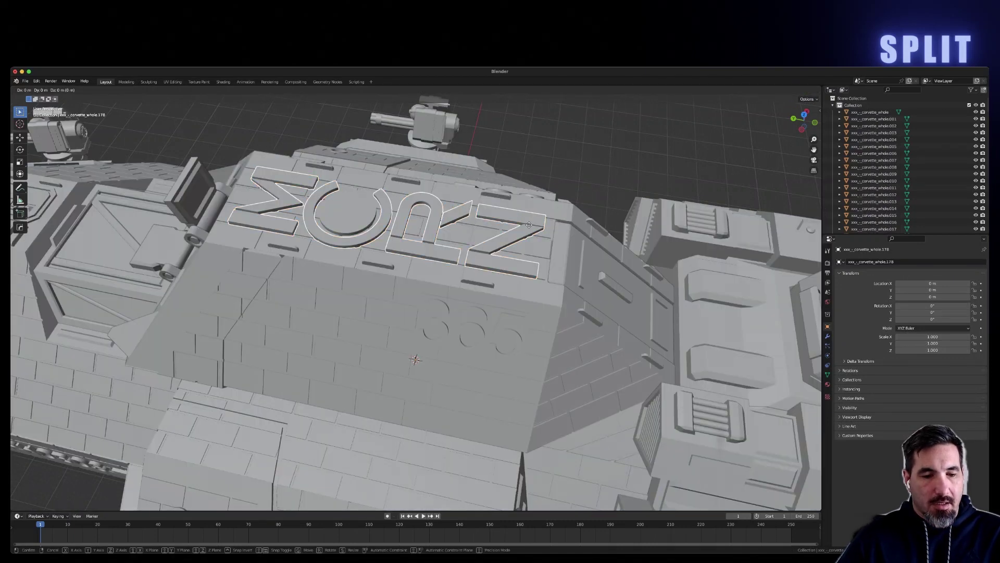
pyautogui.press('g')
pyautogui.press('x')
pyautogui.press('z')
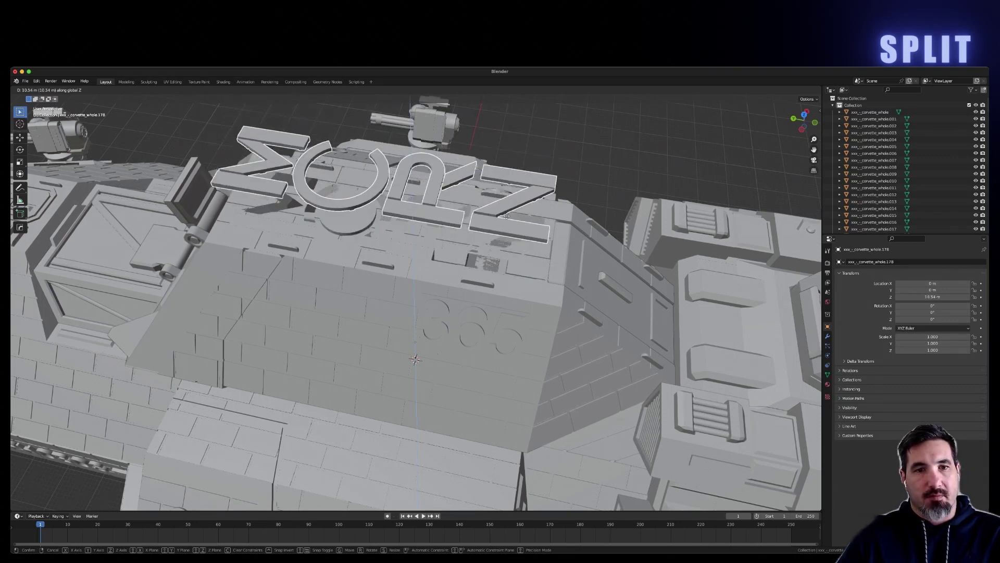
pyautogui.press('Escape')
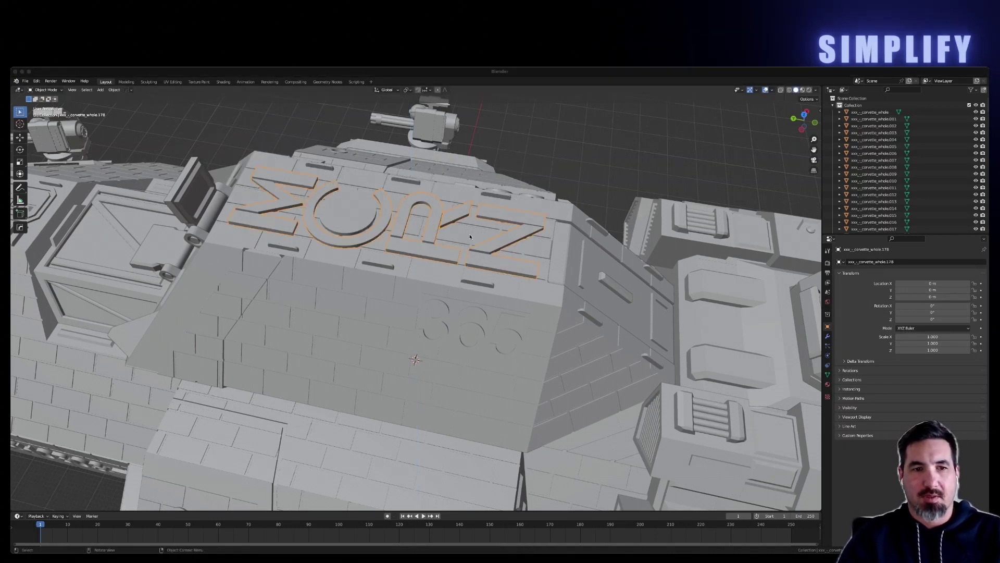
# - Select the large forward hull section carrying the PHOBOS lettering and isolate it in local view
pyautogui.click(561, 183)
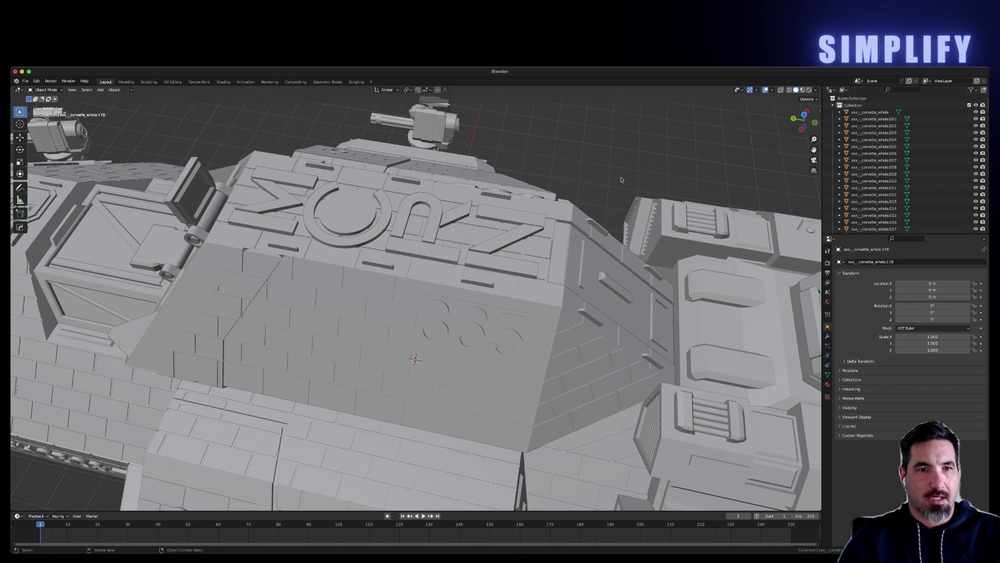
pyautogui.scroll(-6, 618, 175)
pyautogui.moveTo(617, 174)
pyautogui.mouseDown(button='middle')
pyautogui.moveTo(635, 164)
pyautogui.moveTo(615, 182)
pyautogui.moveTo(625, 178)
pyautogui.mouseUp(button='middle')
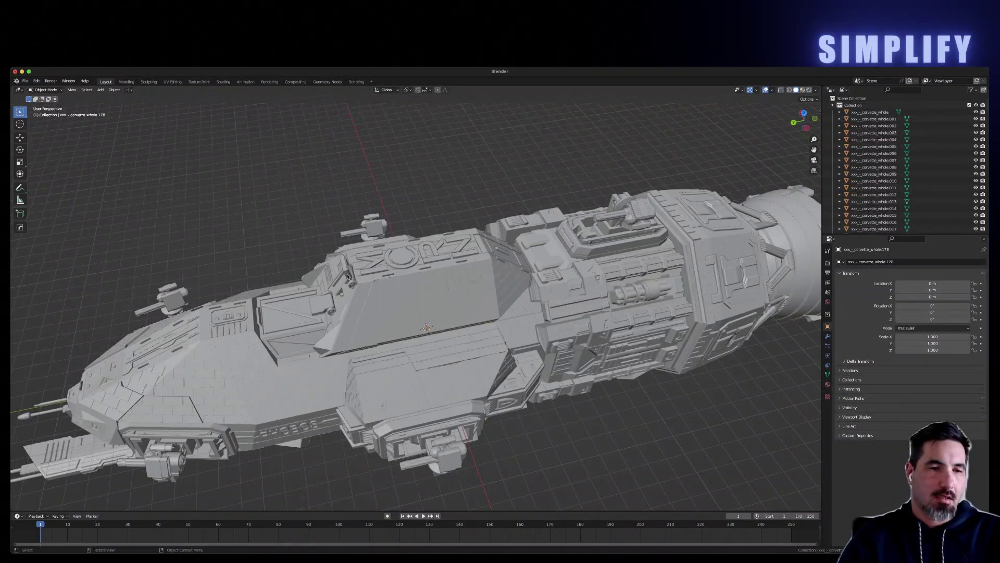
pyautogui.click(257, 376)
pyautogui.moveTo(256, 375); pyautogui.dragTo(450, 299, button='middle')
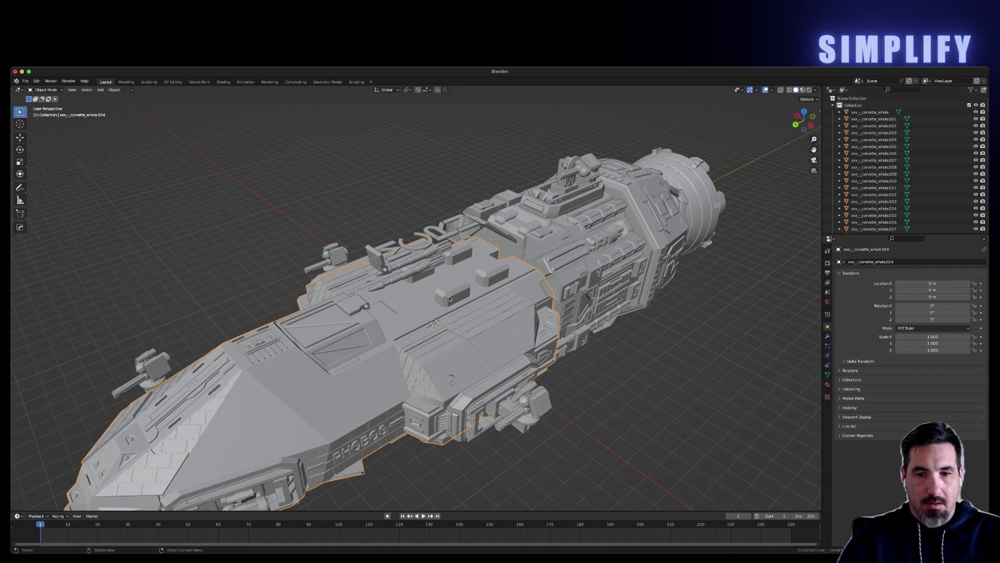
pyautogui.press('KP_Divide')
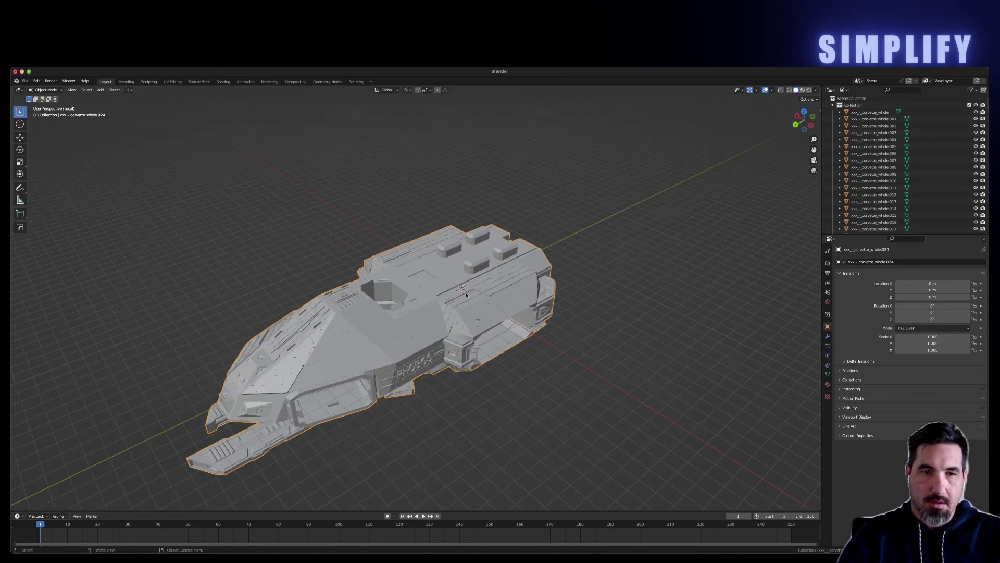
# - Select the entire mesh of the isolated forward hull section and separate it by loose parts
pyautogui.moveTo(539, 260); pyautogui.dragTo(483, 285, button='middle')
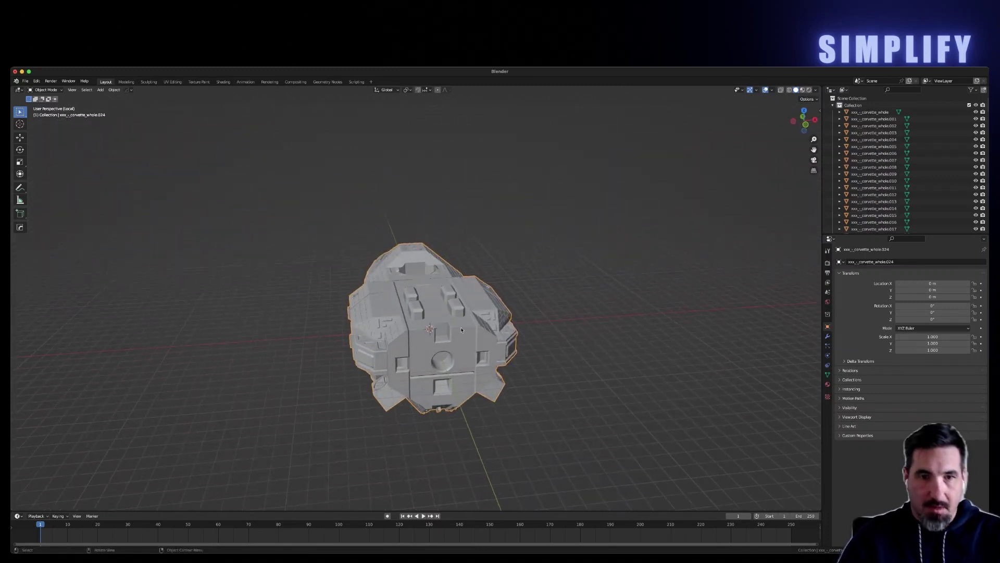
pyautogui.press('Tab')
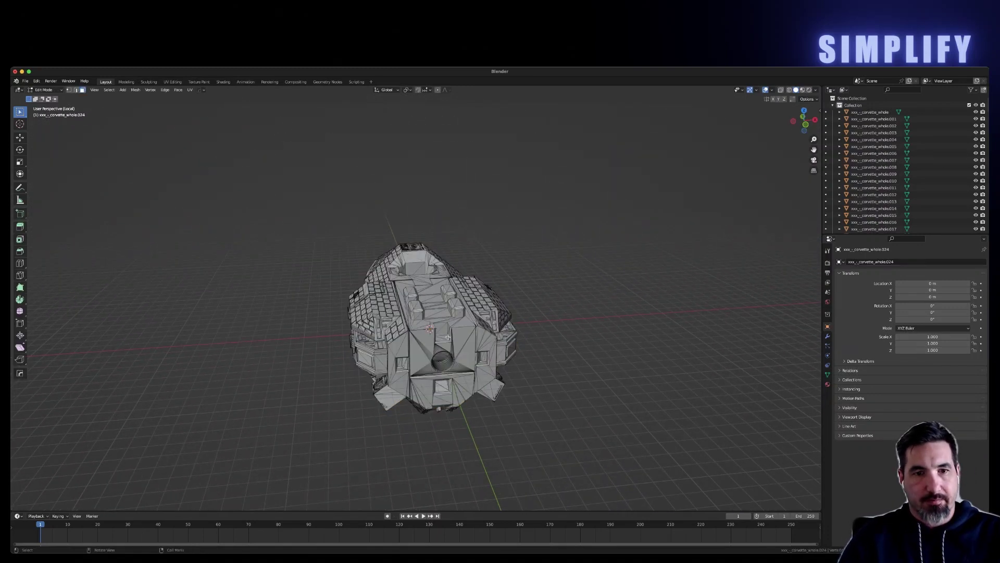
pyautogui.press('Tab')
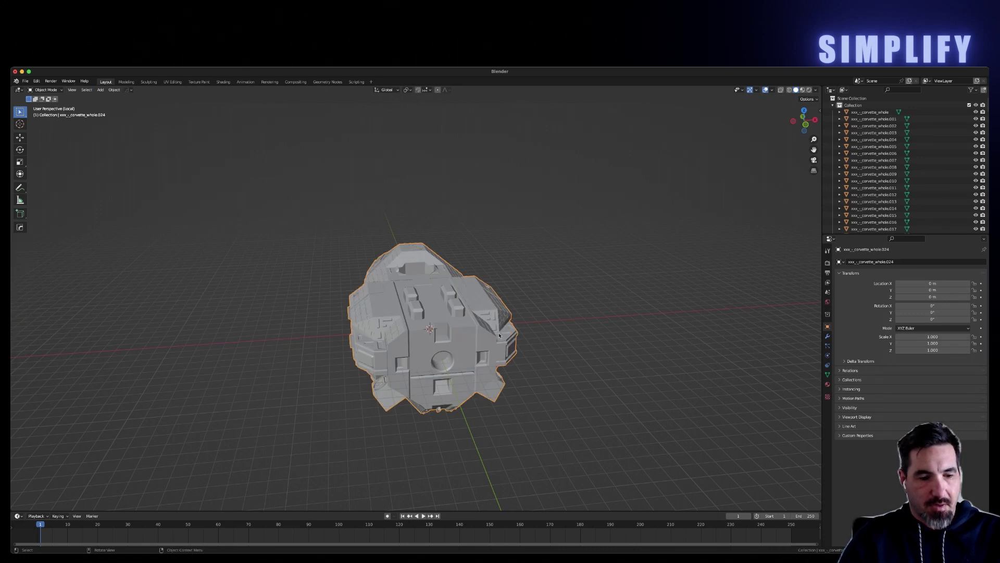
pyautogui.press('Tab')
pyautogui.press('a')
pyautogui.press('p')
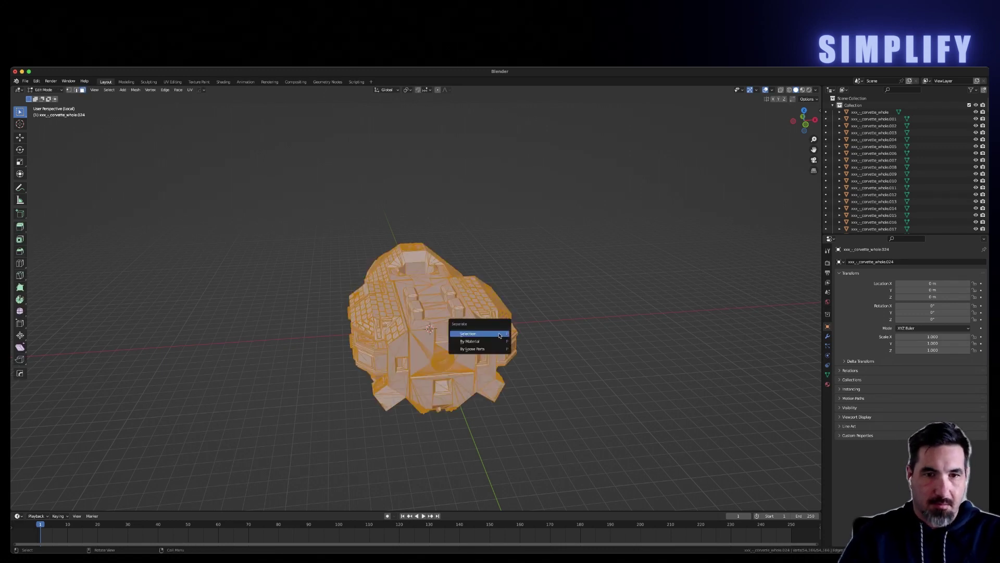
pyautogui.click(485, 349)
pyautogui.press('Tab')
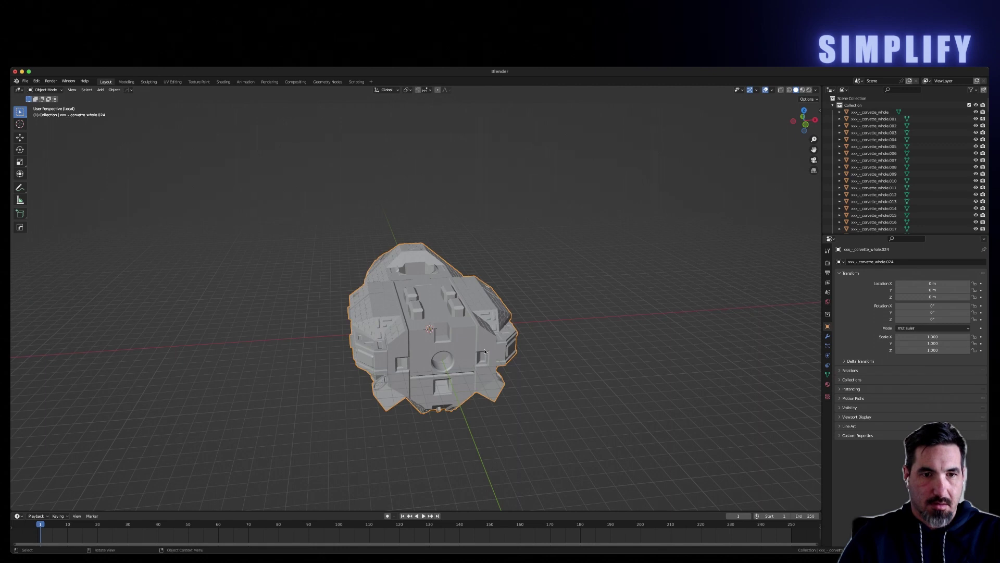
# - Simplify all geometry of the forward hull section with Limited Dissolve and clear the mesh selection
pyautogui.moveTo(555, 314); pyautogui.dragTo(540, 286, button='middle')
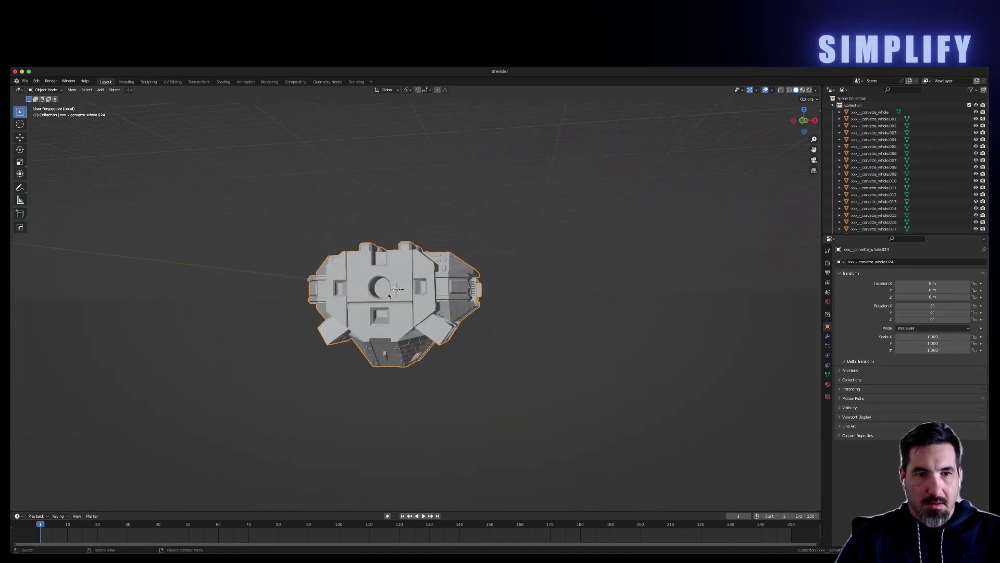
pyautogui.moveTo(389, 295); pyautogui.dragTo(461, 303, button='middle')
pyautogui.scroll(8, 404, 309)
pyautogui.press('Tab')
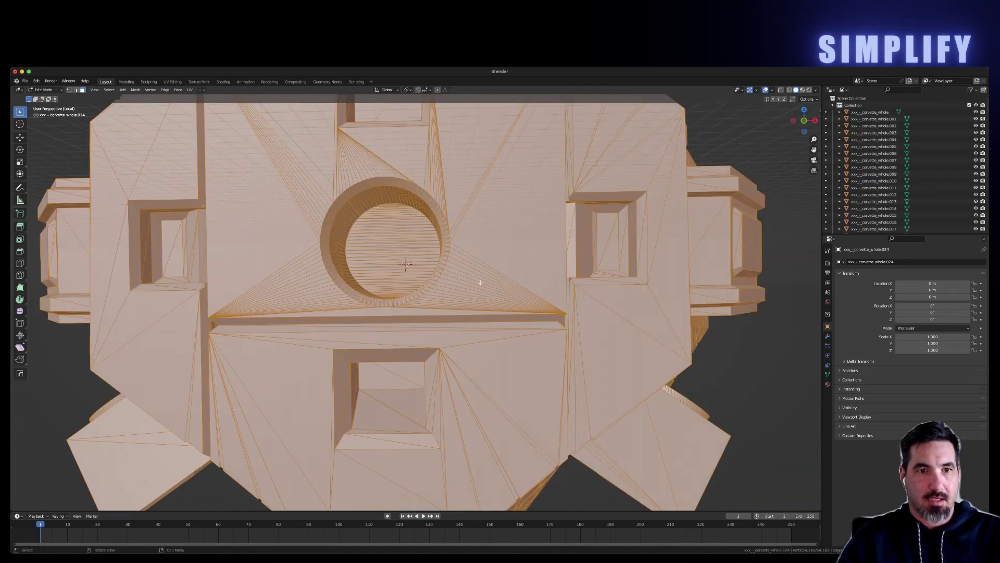
pyautogui.hotkey('alt', 'a')
pyautogui.press('a')
pyautogui.moveTo(477, 250)
pyautogui.mouseDown(button='middle')
pyautogui.moveTo(573, 302)
pyautogui.moveTo(523, 253)
pyautogui.moveTo(475, 270)
pyautogui.mouseUp(button='middle')
pyautogui.scroll(-8, 498, 263)
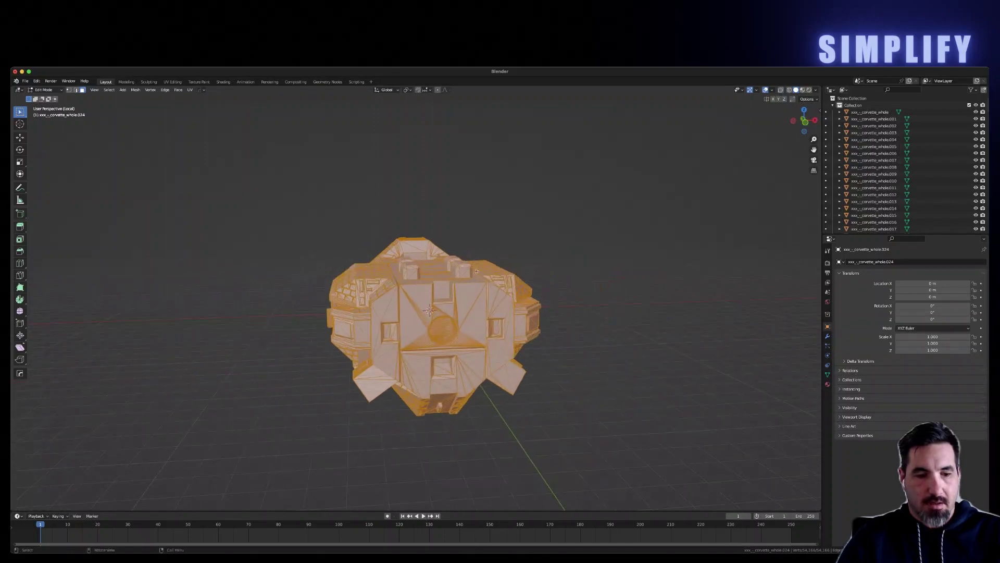
pyautogui.press('x')
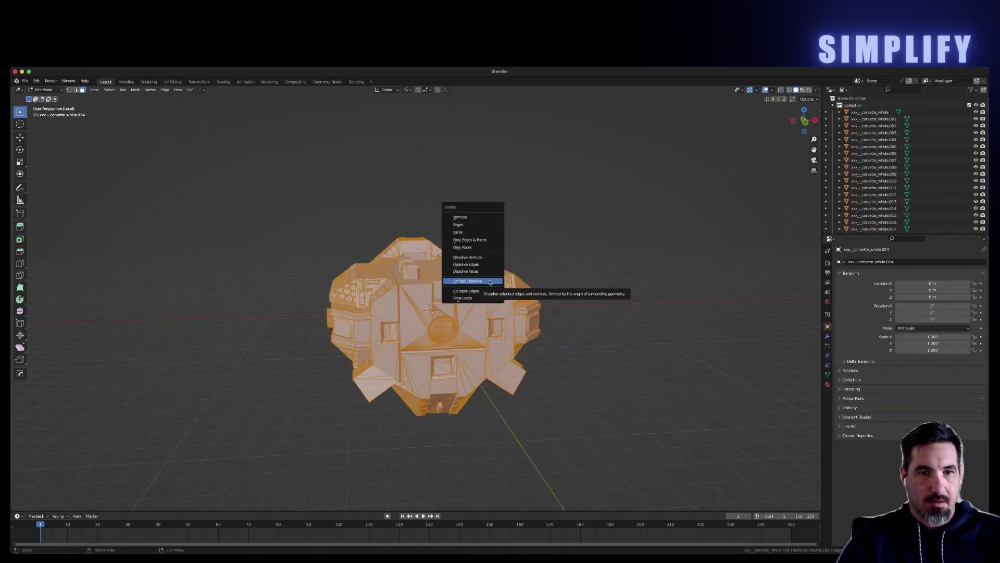
pyautogui.click(490, 282)
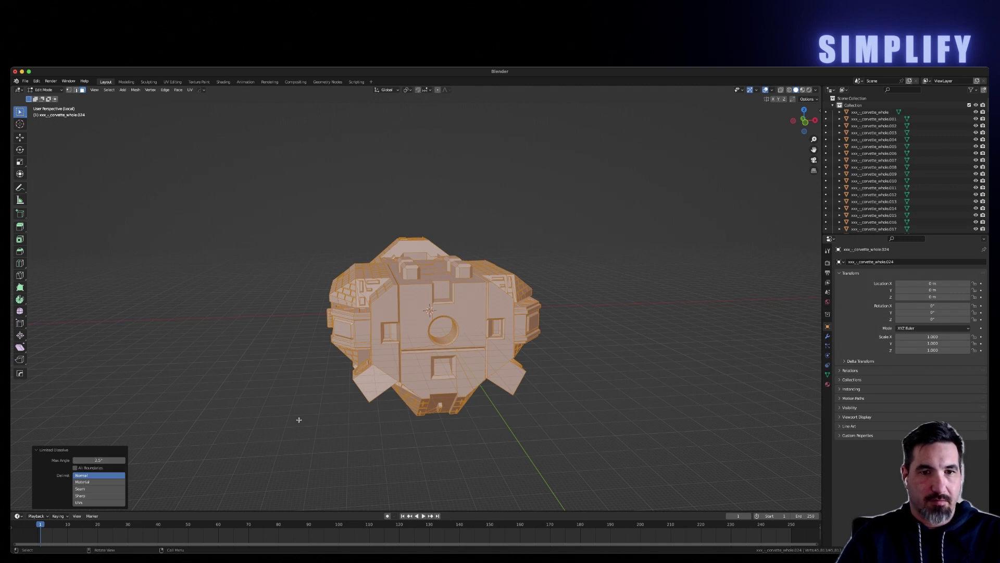
pyautogui.hotkey('alt', 'a')
# - Select the floor face of the round recess on the hull's rear wall and expand the selection twice with Select More
pyautogui.scroll(8, 470, 396)
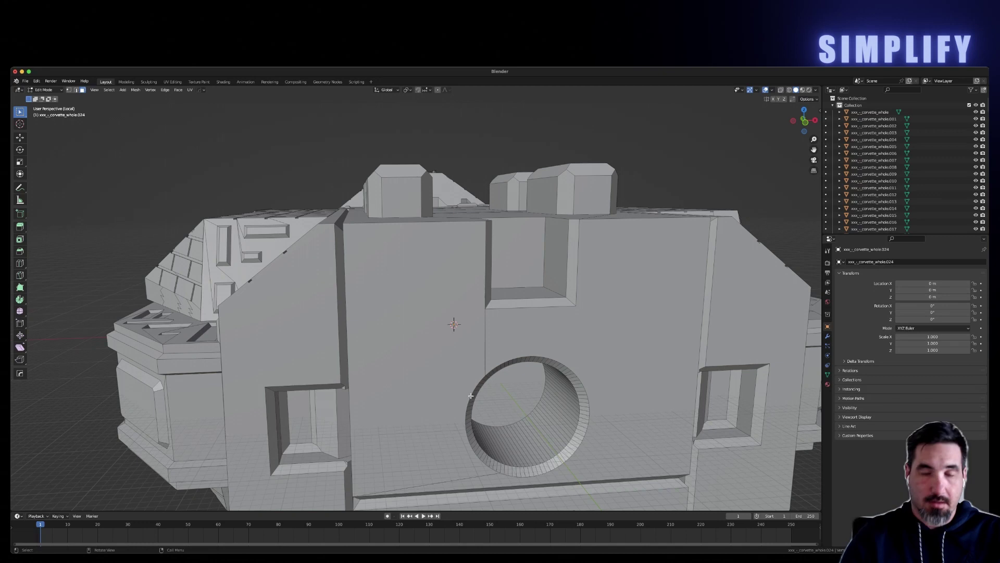
pyautogui.moveTo(557, 404); pyautogui.dragTo(449, 303, button='middle')
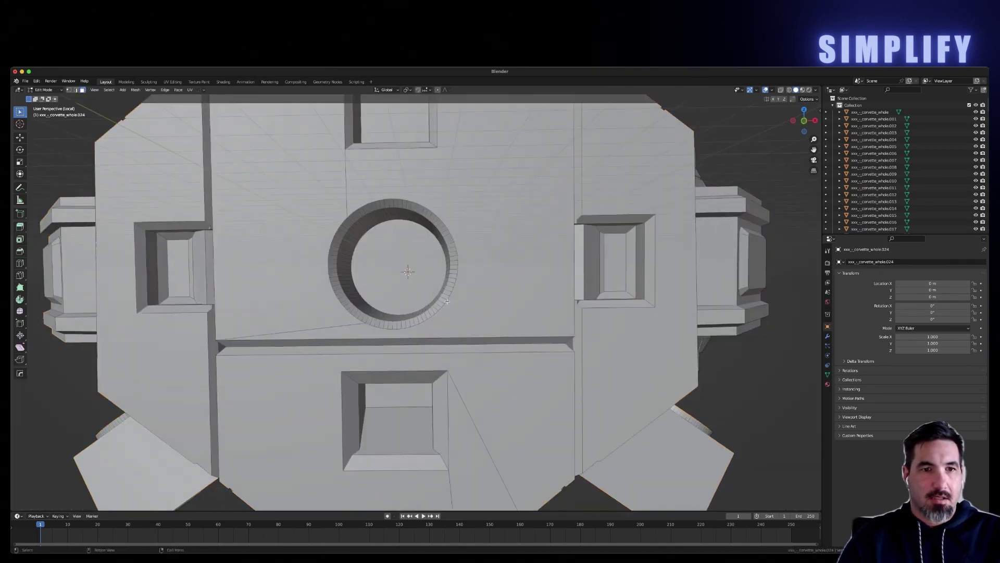
pyautogui.click(391, 272)
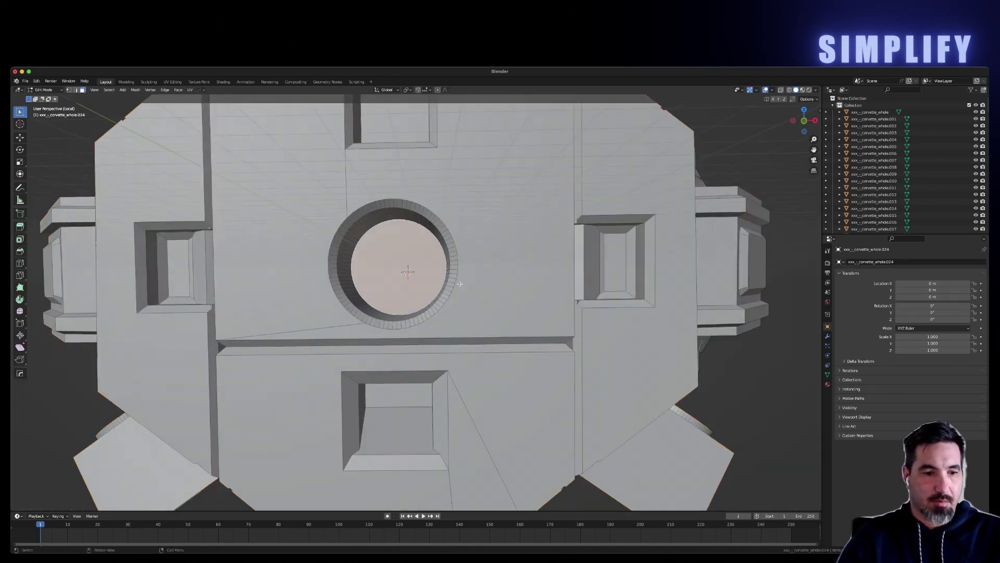
pyautogui.click(109, 89)
pyautogui.moveTo(130, 192)
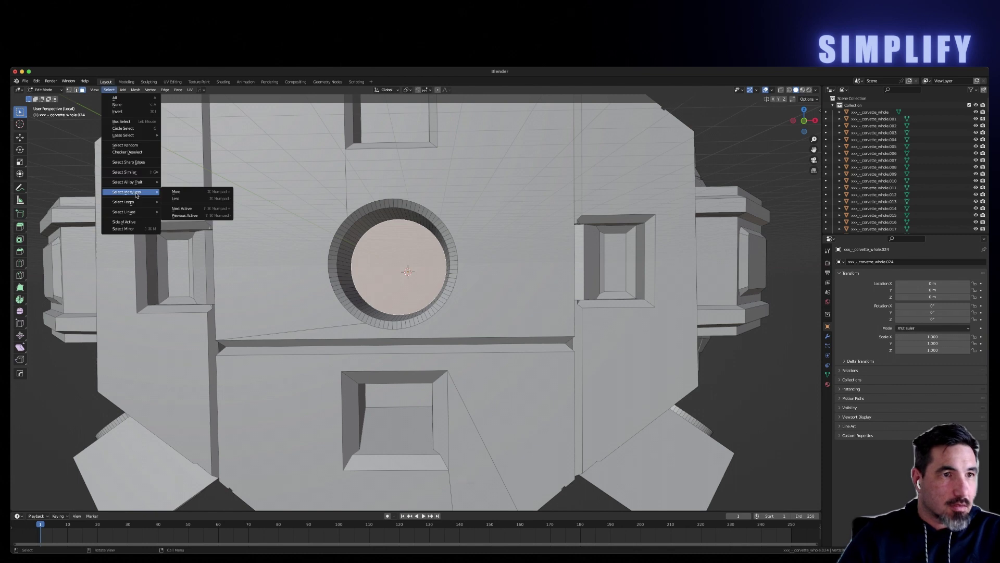
pyautogui.click(178, 192)
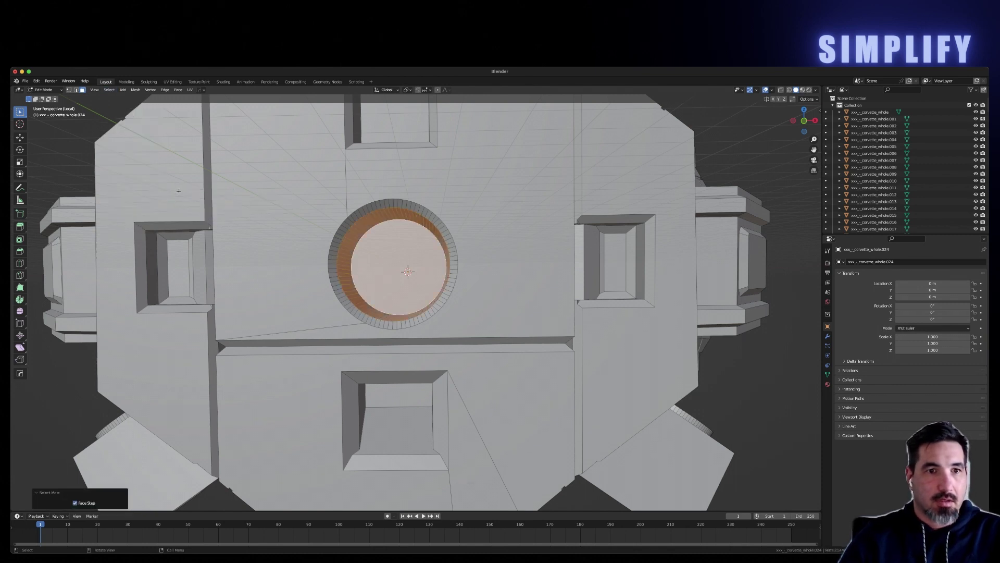
pyautogui.click(109, 90)
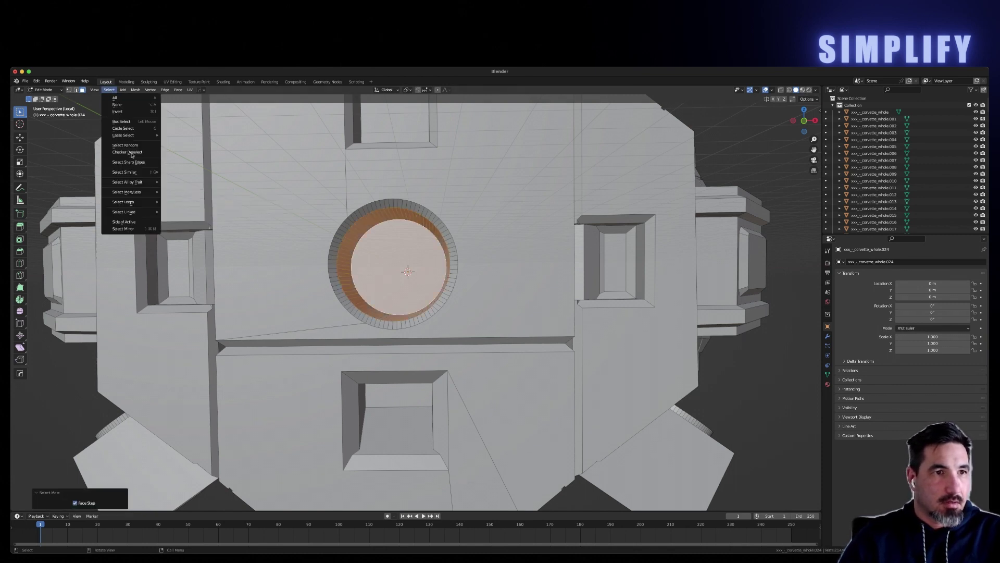
pyautogui.moveTo(131, 192)
pyautogui.click(176, 192)
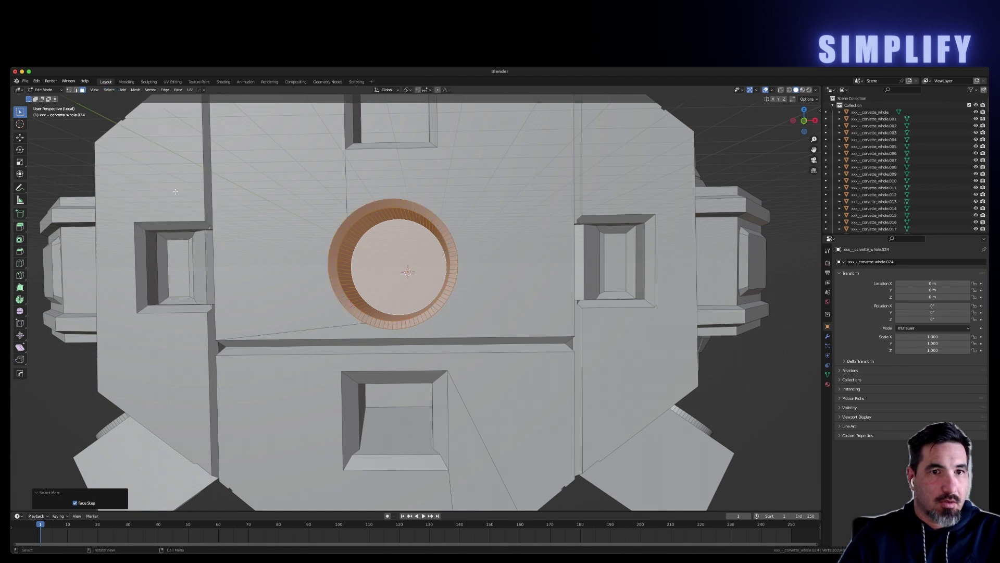
# - Remove the round recess from the hull's rear wall by dissolving its vertices, and check the surrounding hull
pyautogui.moveTo(478, 196)
pyautogui.mouseDown(button='middle')
pyautogui.moveTo(573, 198)
pyautogui.moveTo(478, 195)
pyautogui.mouseUp(button='middle')
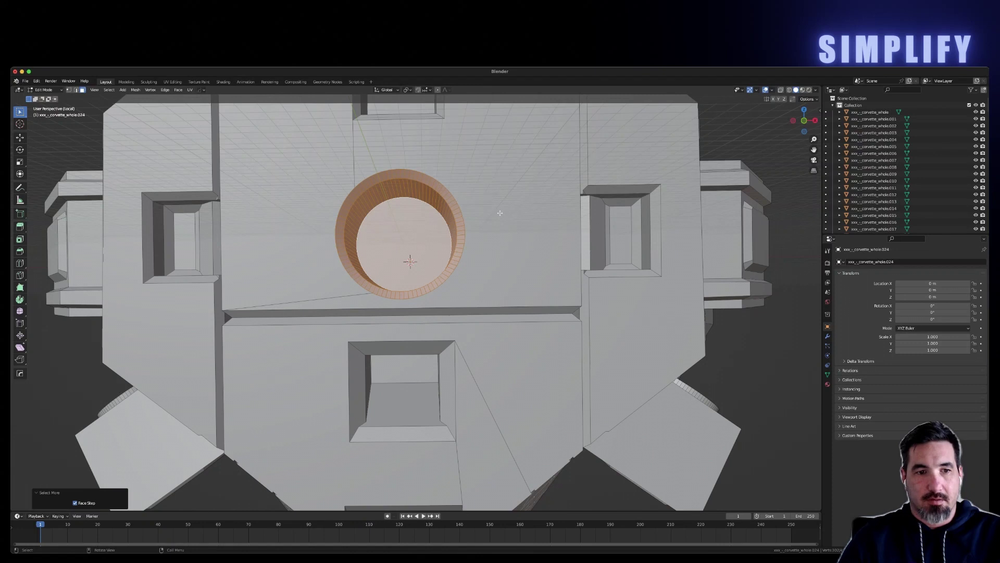
pyautogui.press('x')
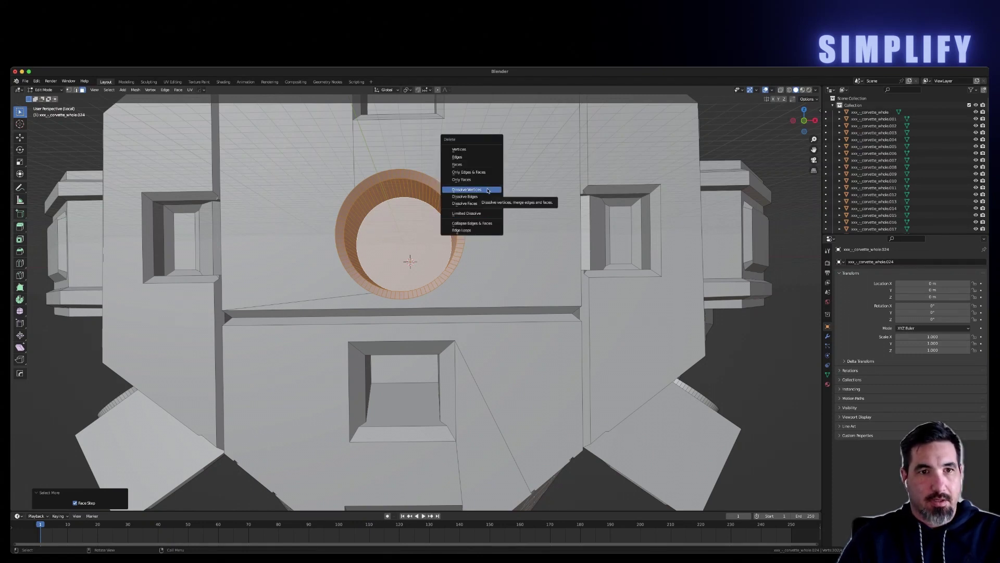
pyautogui.click(488, 190)
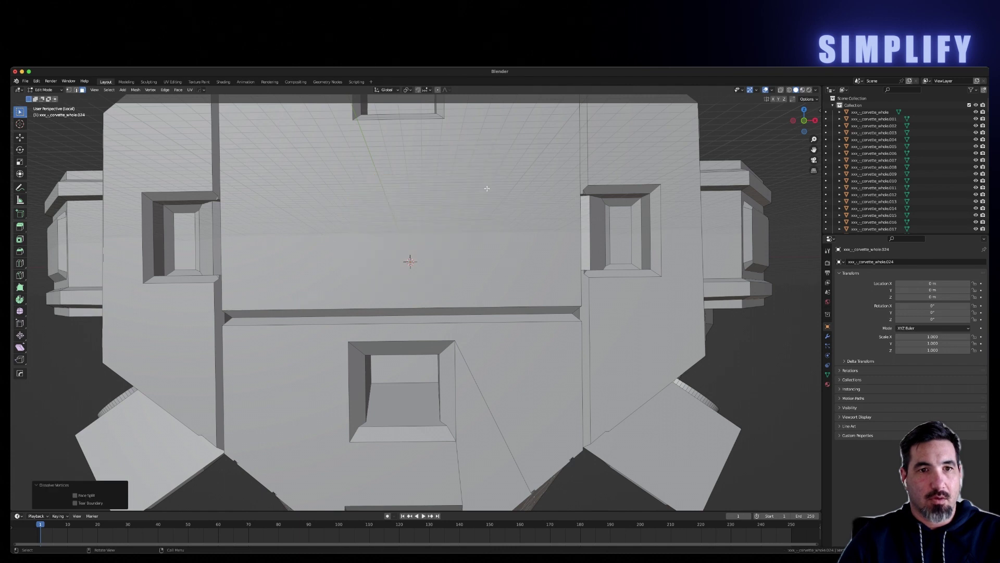
pyautogui.moveTo(519, 203); pyautogui.dragTo(339, 242, button='middle')
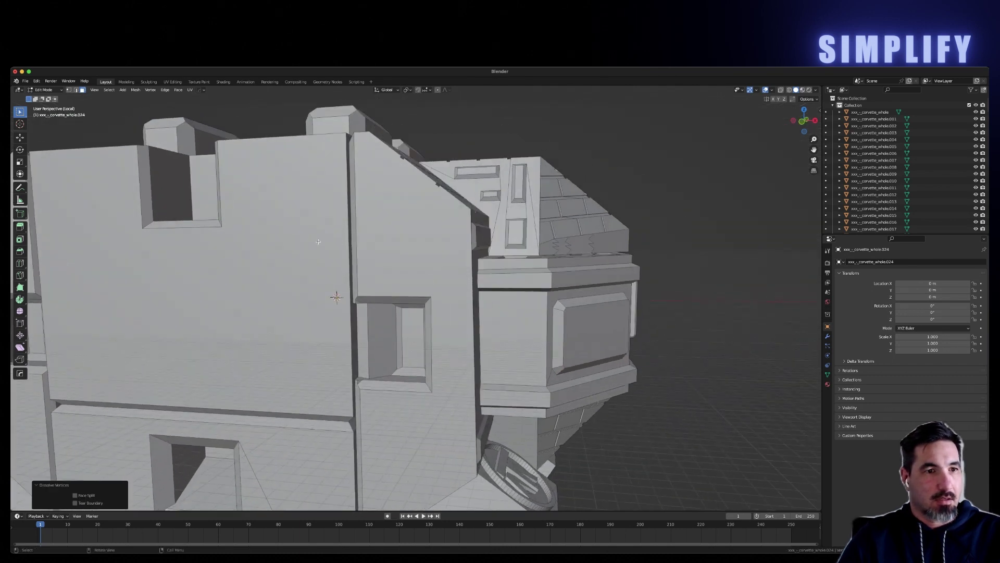
pyautogui.moveTo(280, 212); pyautogui.dragTo(352, 242, button='middle')
pyautogui.scroll(4, 292, 208)
pyautogui.scroll(-8, 300, 199)
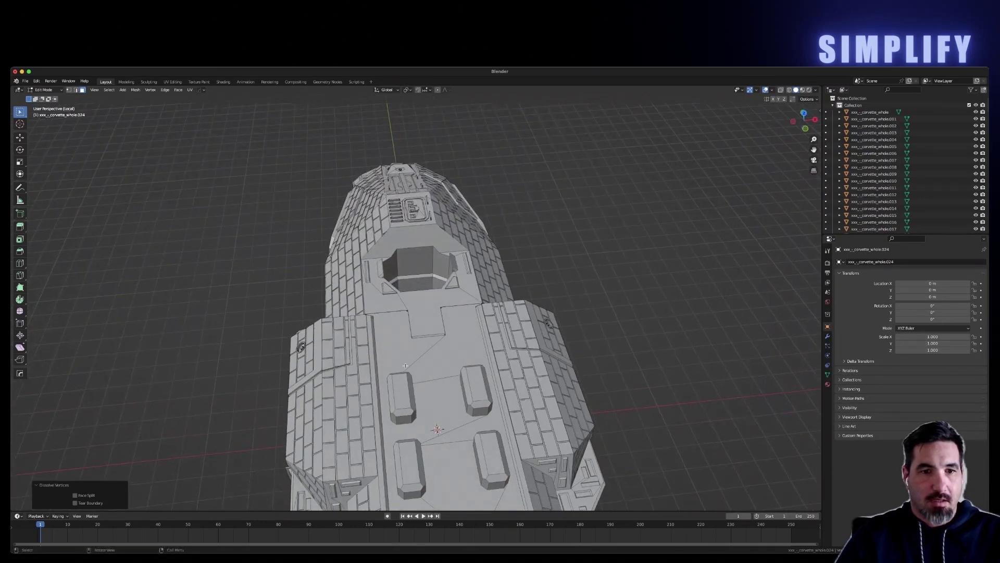
pyautogui.moveTo(424, 360); pyautogui.dragTo(350, 352, button='middle')
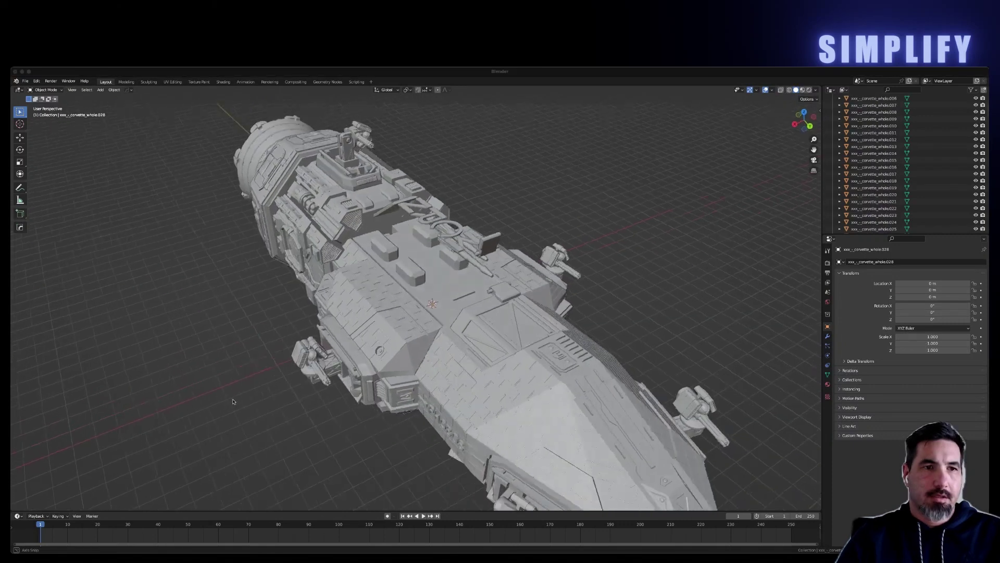
# - Delete the midship gun turret and its bay parts from one flank of the ship
pyautogui.moveTo(292, 396); pyautogui.dragTo(277, 344, button='middle')
pyautogui.click(322, 390)
pyautogui.moveTo(257, 328); pyautogui.dragTo(318, 401)
pyautogui.press('x')
pyautogui.click(318, 402)
pyautogui.moveTo(317, 401); pyautogui.dragTo(372, 344, button='middle')
pyautogui.click(372, 341)
pyautogui.press('x')
pyautogui.click(375, 342)
pyautogui.click(375, 342)
pyautogui.press('x')
pyautogui.click(375, 344)
# - Examine the matching gun turret on the opposite flank by selecting its individual parts
pyautogui.moveTo(375, 344); pyautogui.dragTo(278, 391, button='middle')
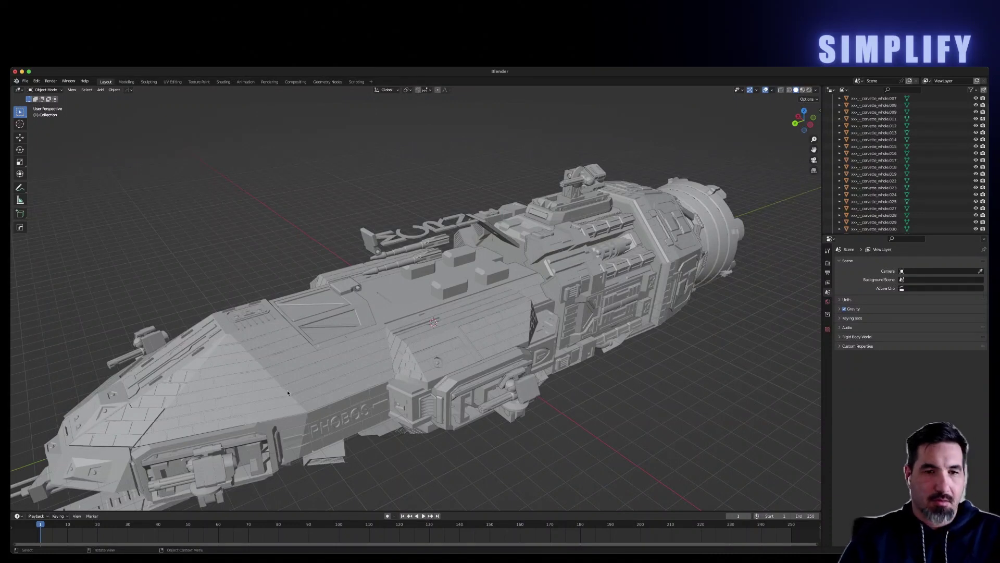
pyautogui.moveTo(563, 412); pyautogui.dragTo(359, 350, button='middle')
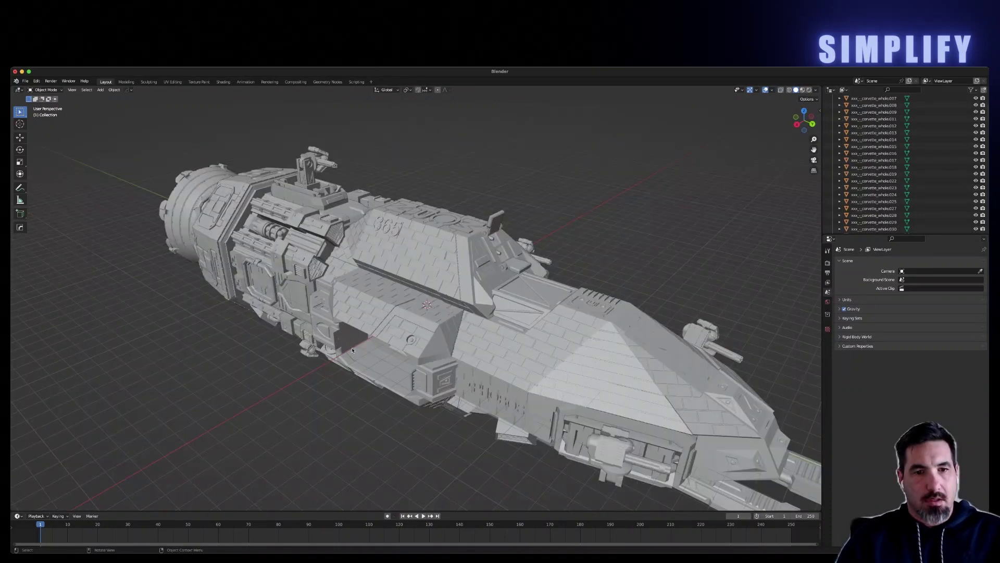
pyautogui.moveTo(745, 197); pyautogui.dragTo(596, 379, button='middle')
pyautogui.click(558, 390)
pyautogui.scroll(6, 559, 391)
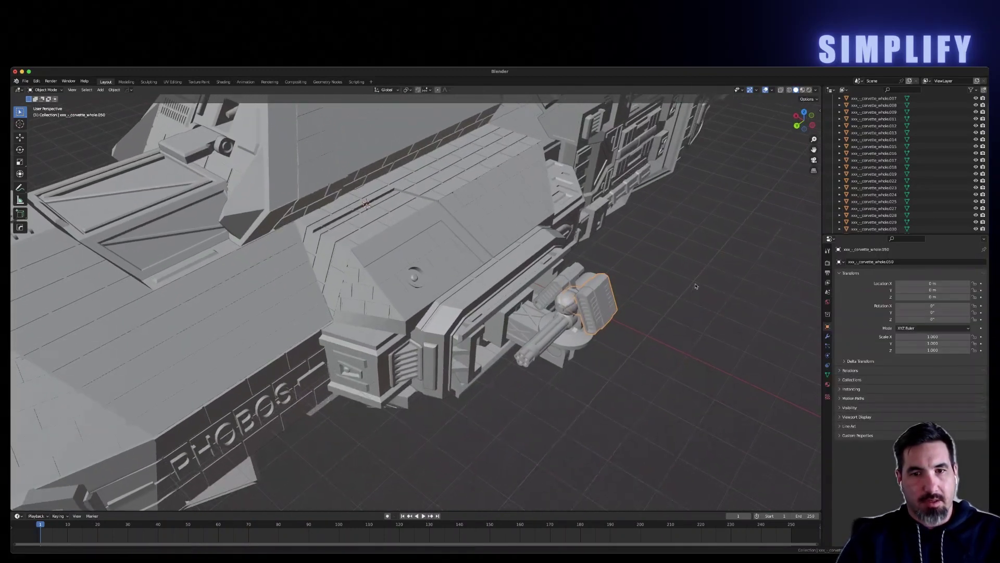
pyautogui.click(558, 290)
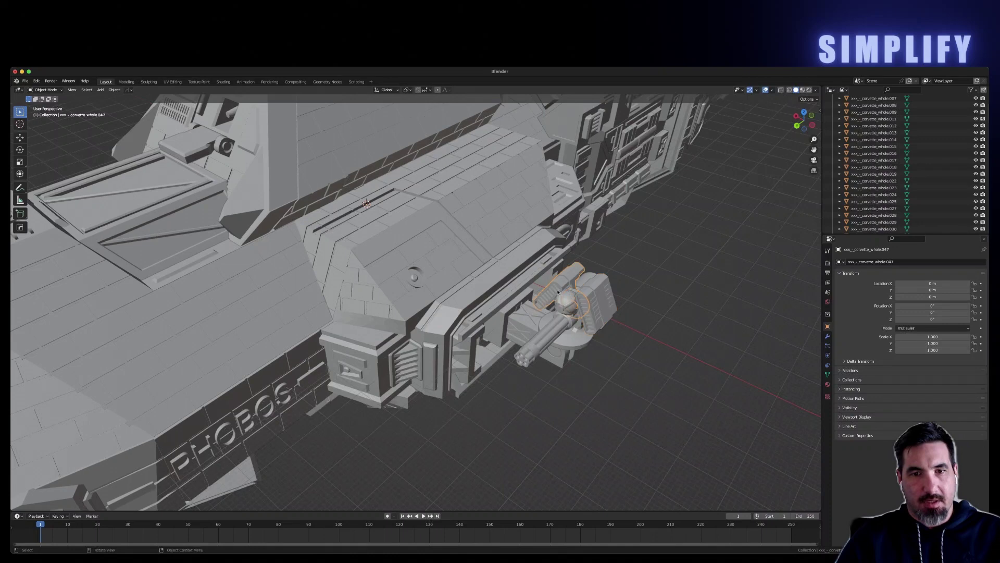
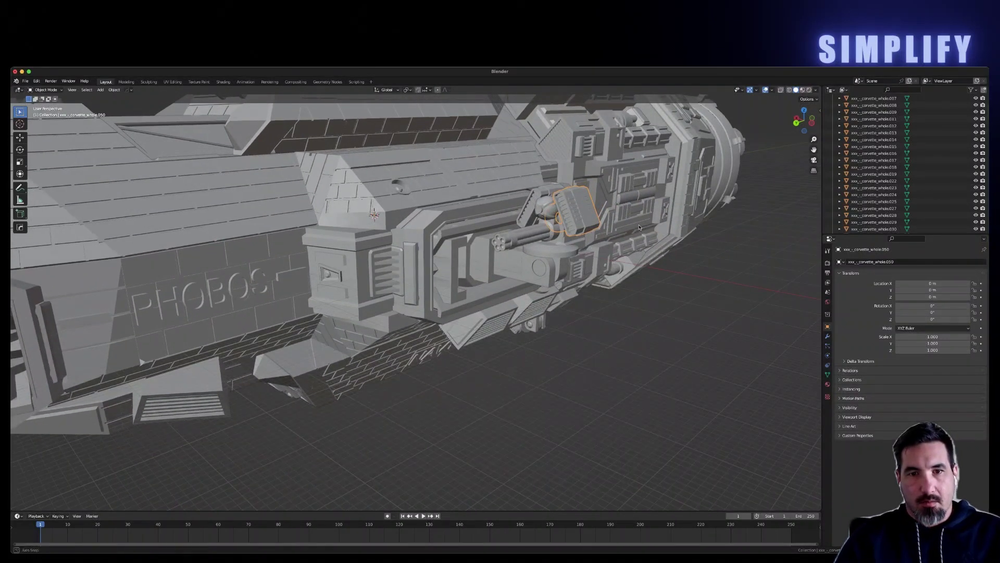
# - Parent the turret's two ribbed side boxes to its central gun body using the Object parent type
pyautogui.moveTo(622, 230); pyautogui.dragTo(630, 235, button='middle')
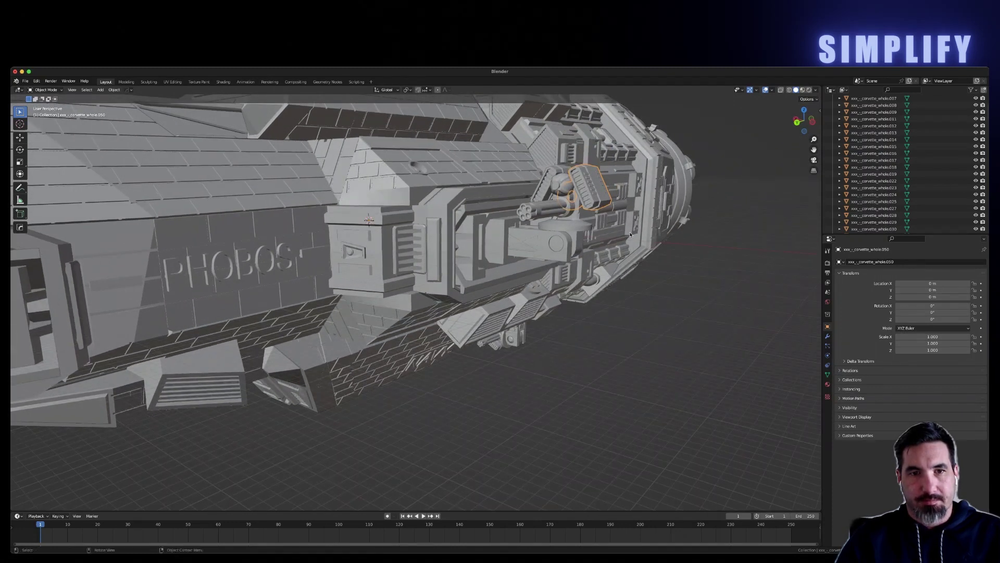
pyautogui.click(511, 262)
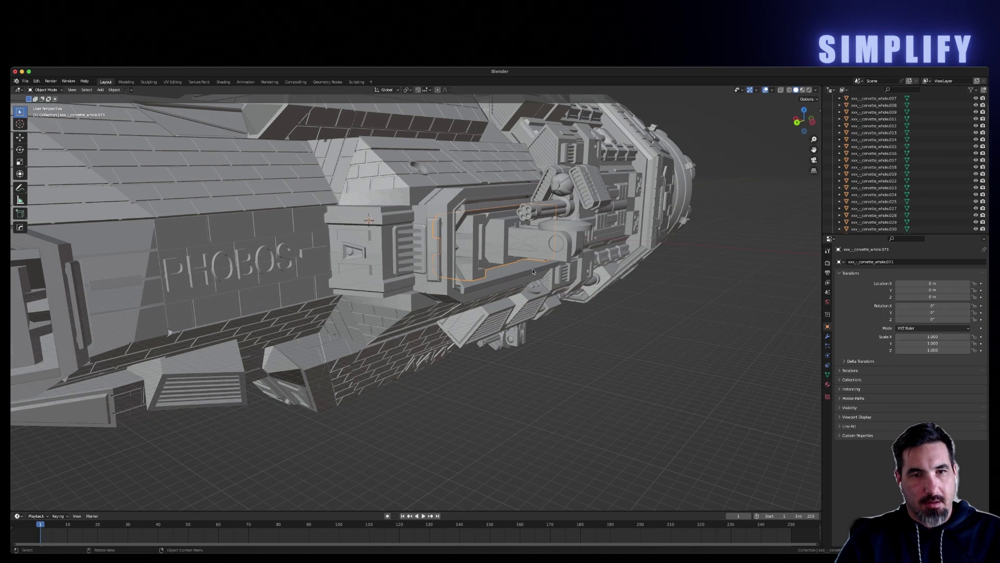
pyautogui.moveTo(719, 267); pyautogui.dragTo(653, 241, button='middle')
pyautogui.click(581, 213)
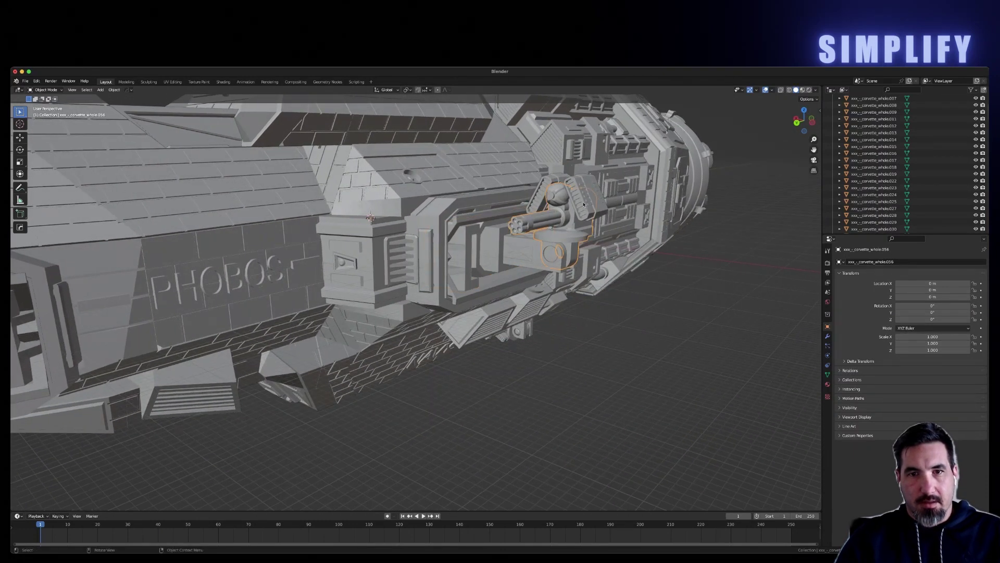
pyautogui.click(584, 187)
pyautogui.keyDown('shift'); pyautogui.click(547, 183); pyautogui.keyUp('shift')
pyautogui.keyDown('shift'); pyautogui.click(546, 218); pyautogui.keyUp('shift')
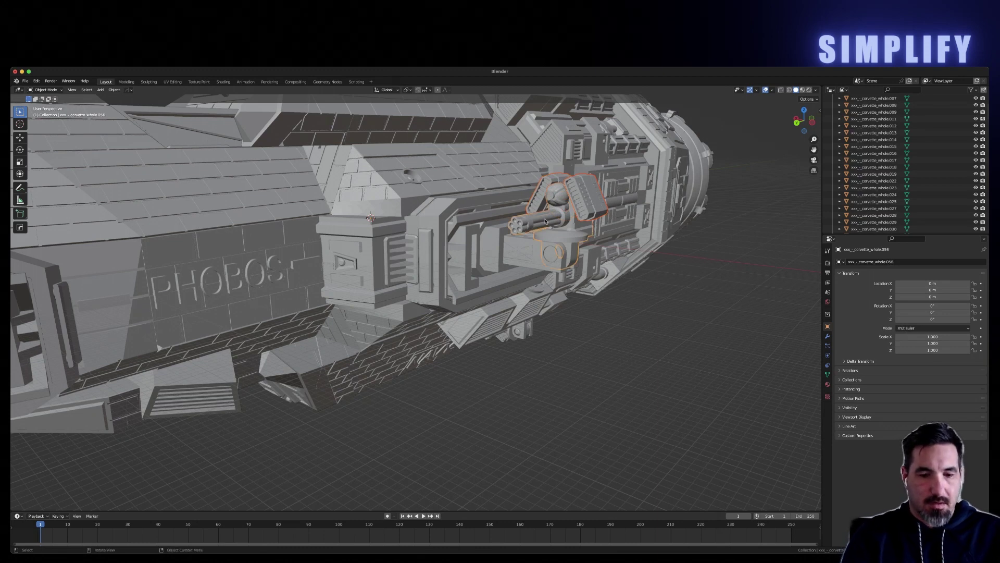
pyautogui.hotkey('ctrl', 'p')
pyautogui.click(546, 221)
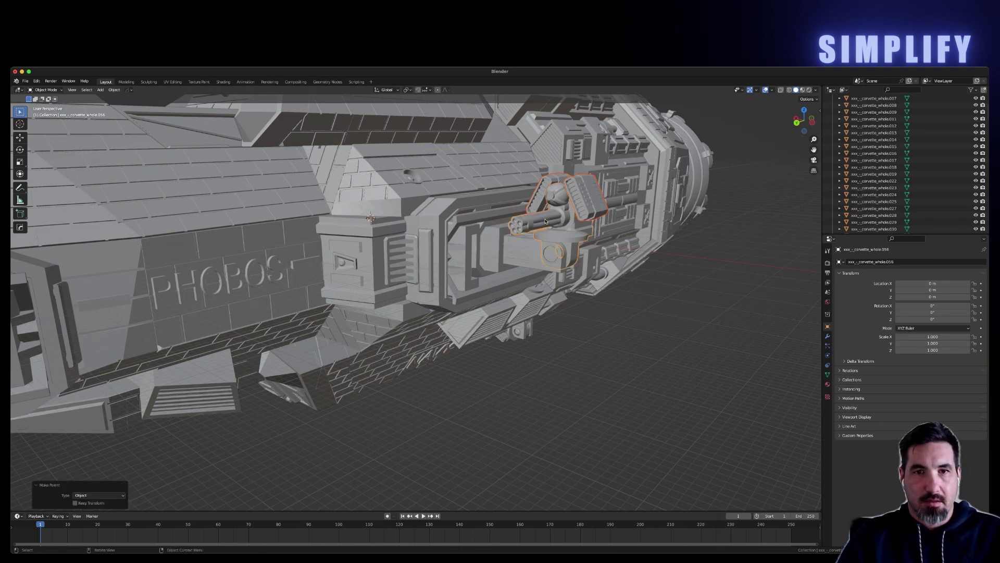
# - Test the parenting by trial-moving the gun body, and cancel the move
pyautogui.click(766, 249)
pyautogui.click(571, 228)
pyautogui.press('g')
pyautogui.rightClick(684, 219)
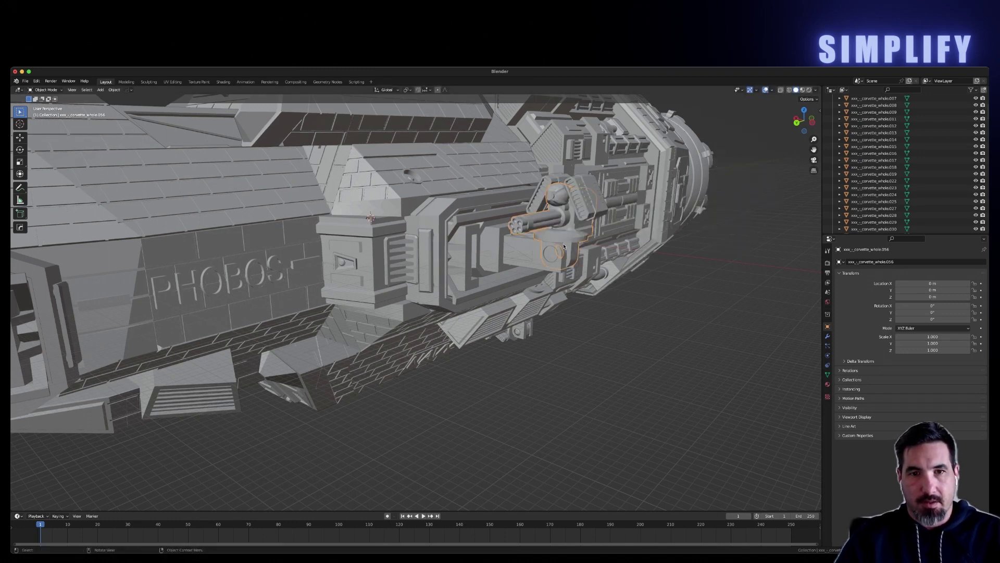
# - Parent the gun body to the turret's support arm using the Object parent type
pyautogui.click(512, 251)
pyautogui.click(554, 241)
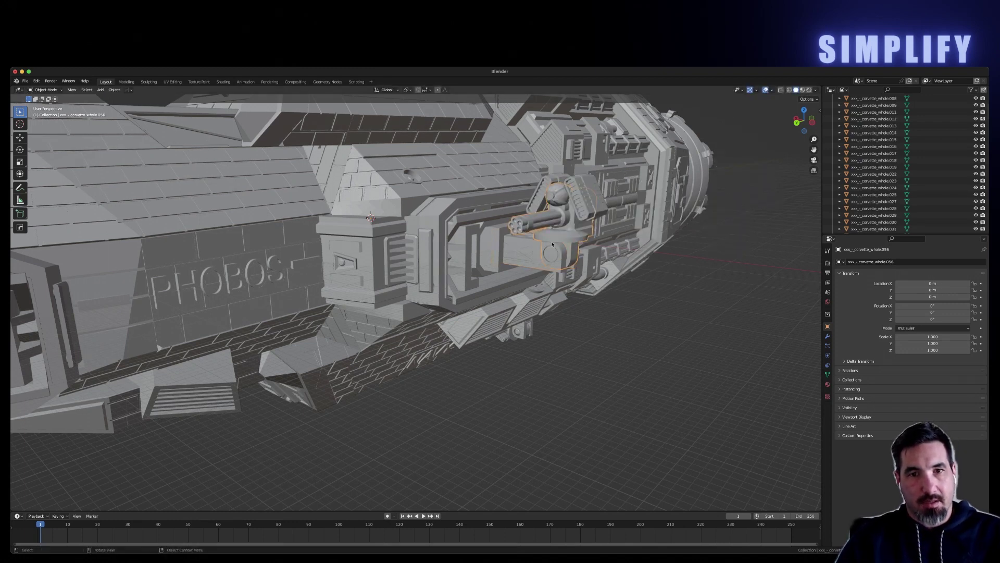
pyautogui.click(523, 257)
pyautogui.hotkey('ctrl', 'p')
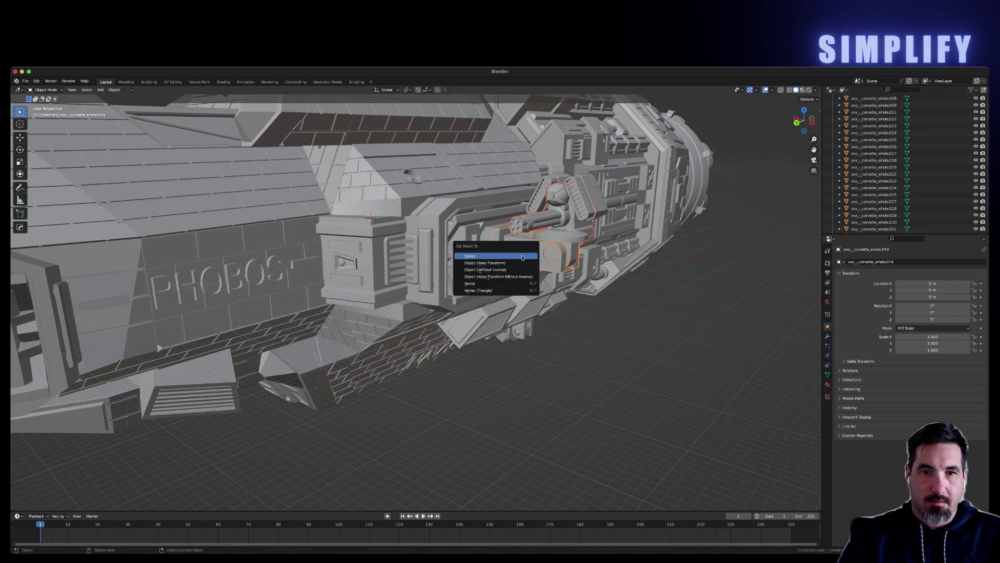
pyautogui.click(522, 257)
pyautogui.click(686, 298)
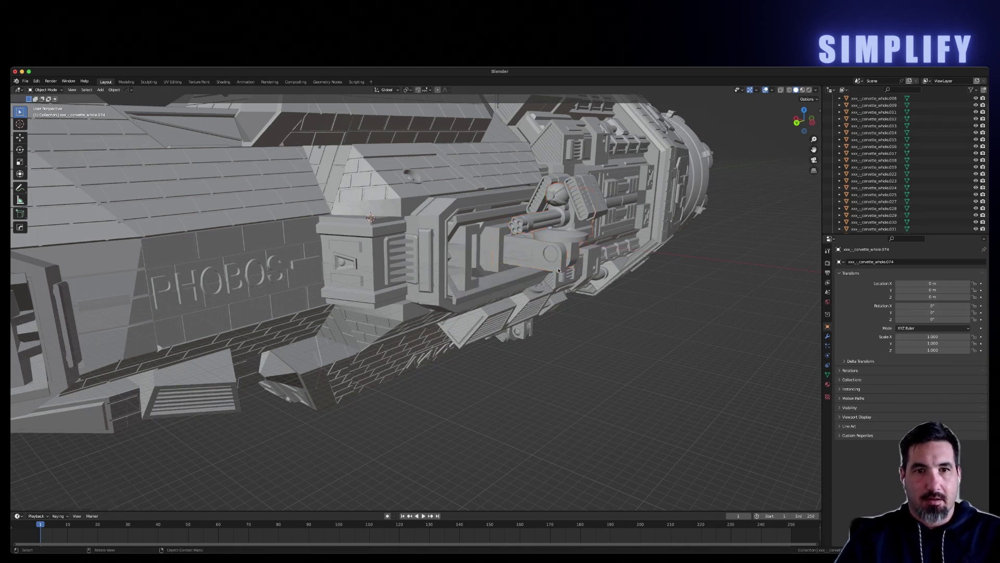
# - Move the turret bay housing with its parented turret about -5.53 m along global X and inspect its child objects
pyautogui.click(464, 223)
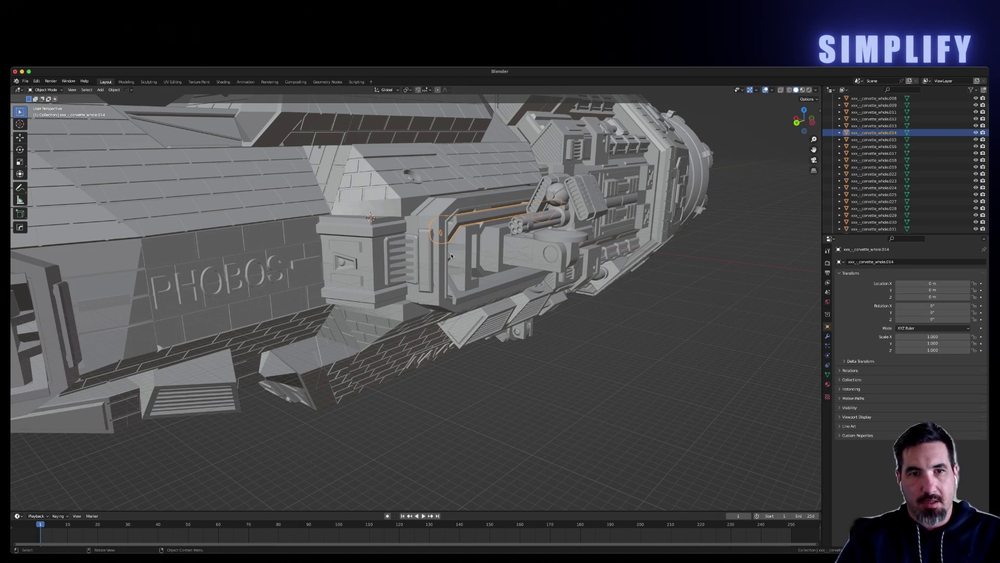
pyautogui.moveTo(476, 228); pyautogui.dragTo(532, 267, button='middle')
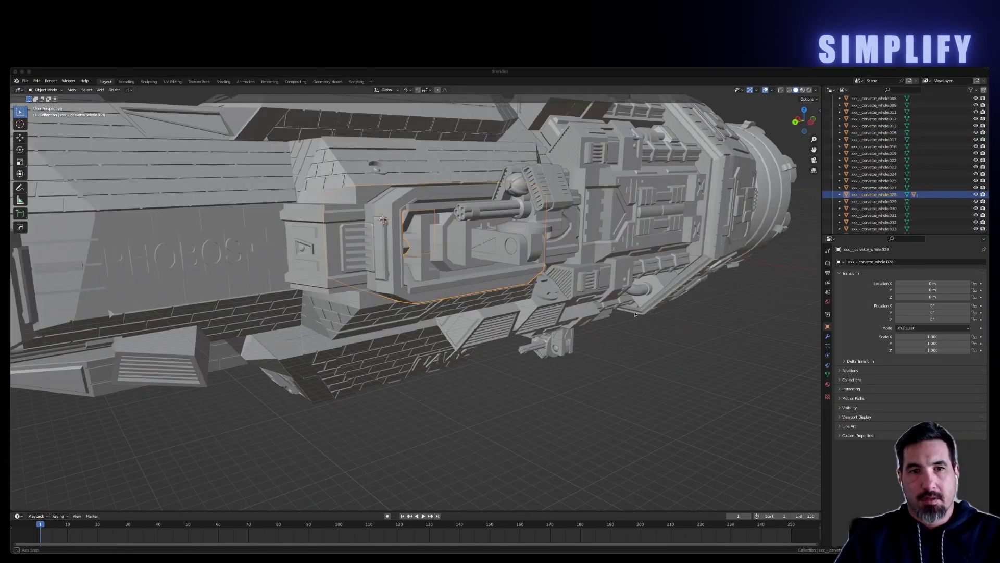
pyautogui.scroll(3, 479, 227)
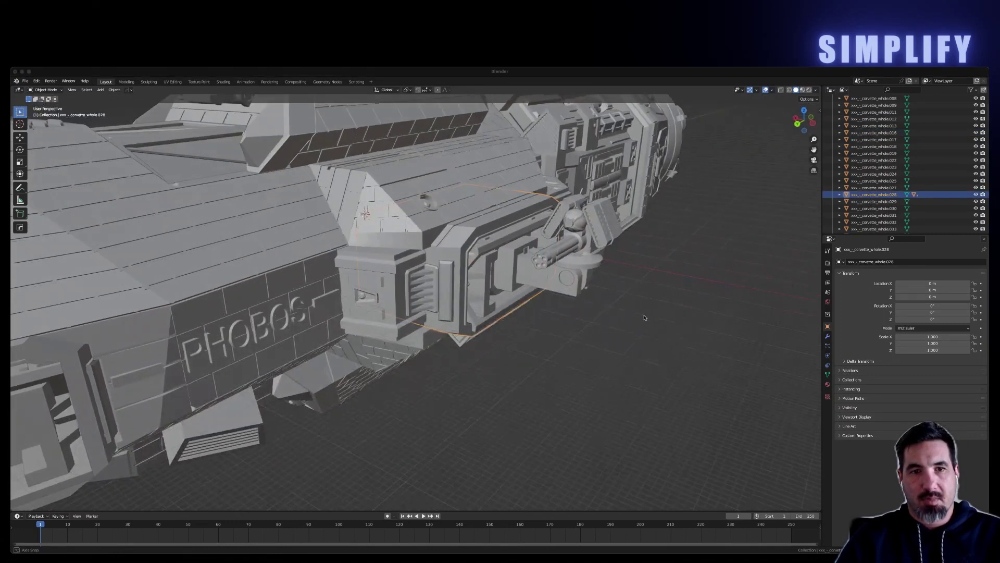
pyautogui.click(448, 238)
pyautogui.press('g')
pyautogui.press('x')
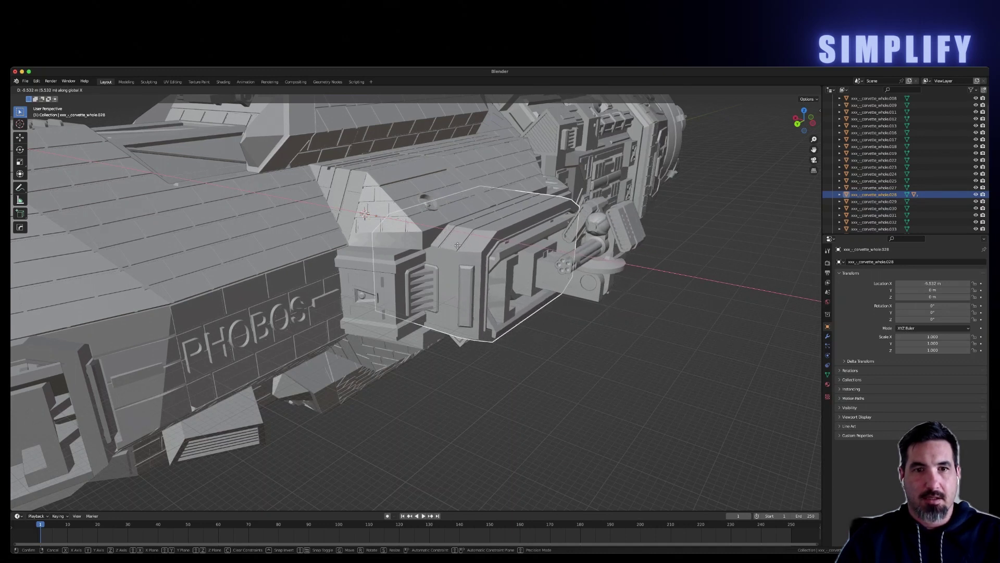
pyautogui.click(707, 252)
pyautogui.click(839, 195)
pyautogui.click(847, 208)
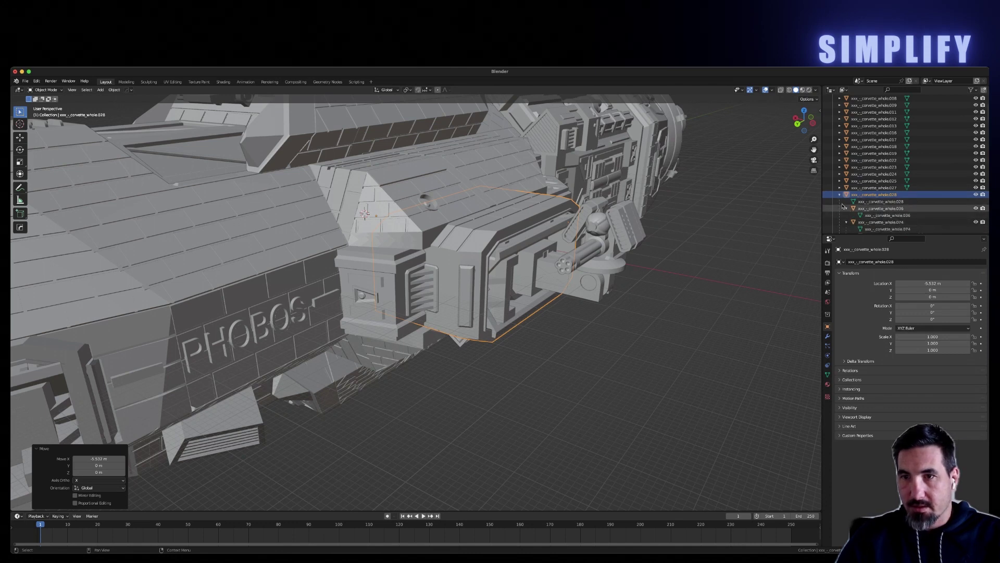
pyautogui.click(840, 196)
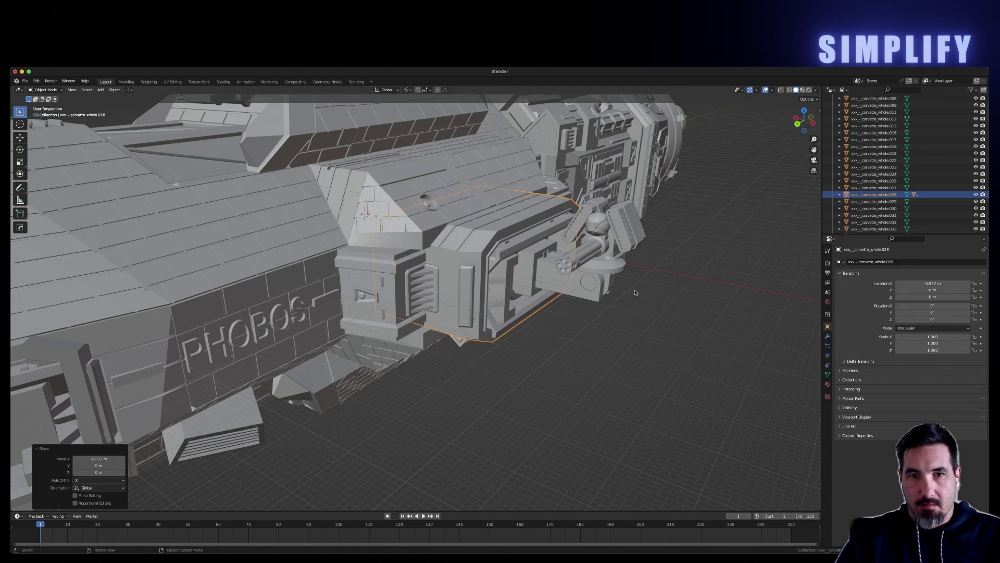
# - Rename the turret bay housing to PDC and check the child objects under it
pyautogui.moveTo(669, 292); pyautogui.dragTo(700, 295, button='middle')
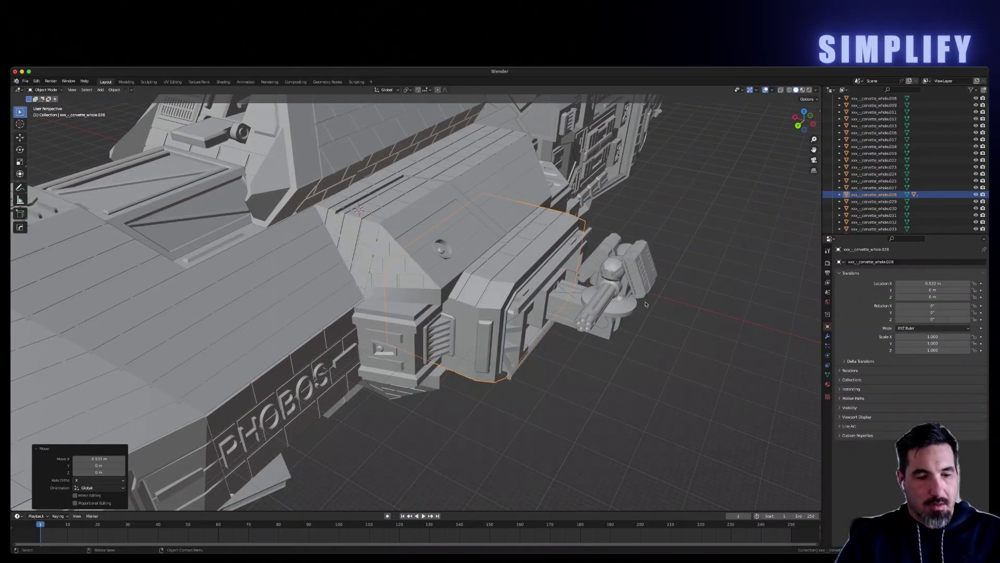
pyautogui.press('F2')
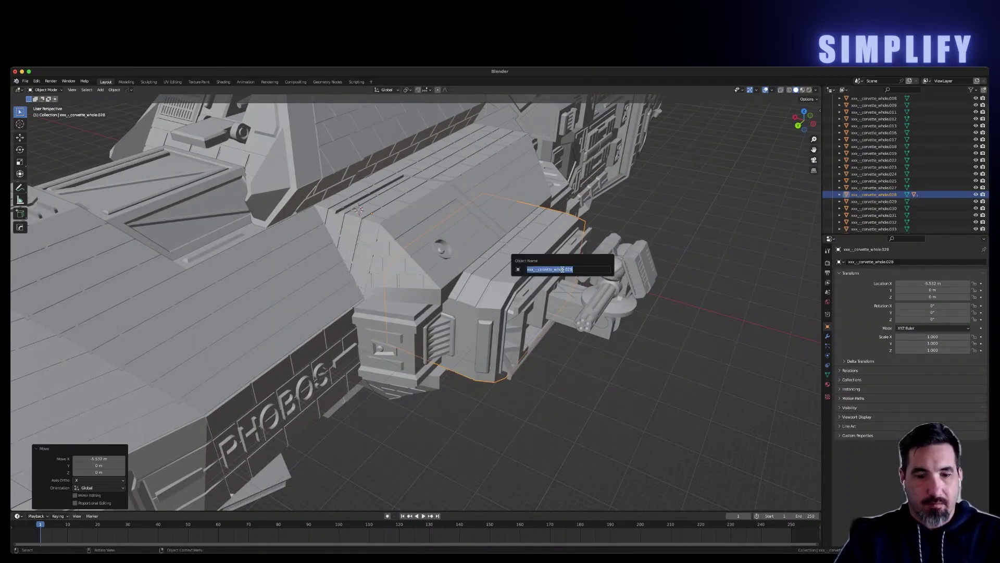
pyautogui.write('PDC')
pyautogui.press('Return')
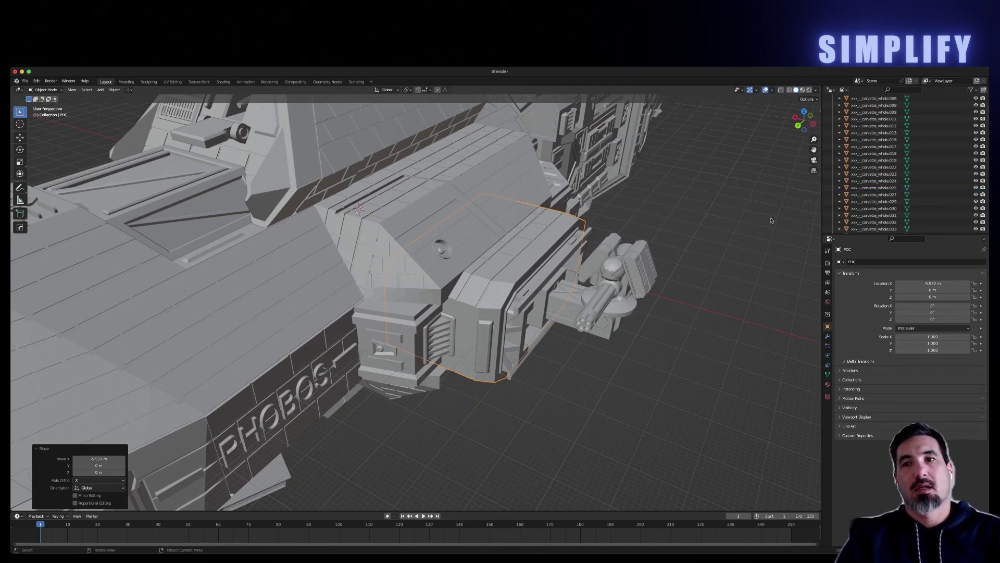
pyautogui.scroll(3, 925, 174)
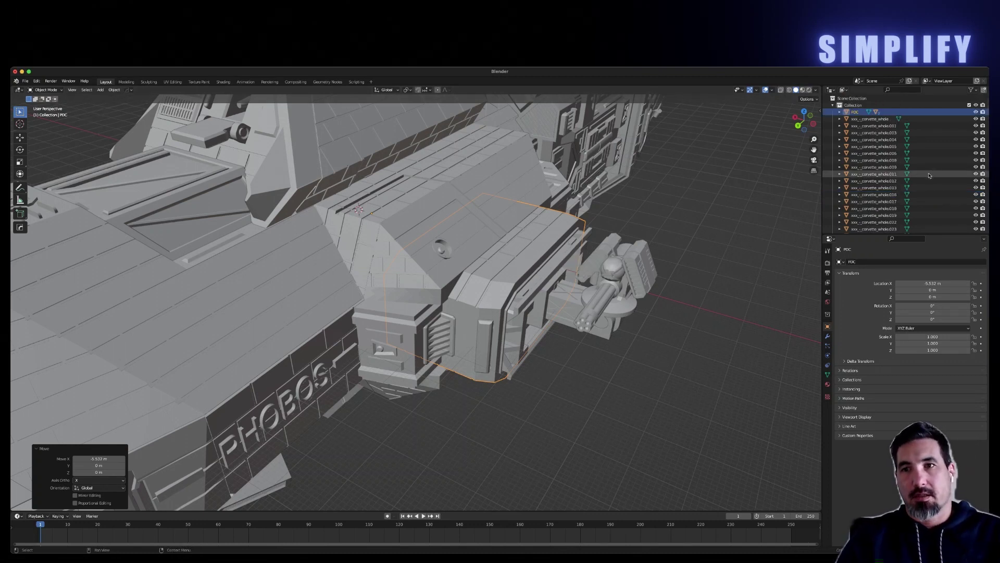
pyautogui.click(840, 112)
pyautogui.click(840, 112)
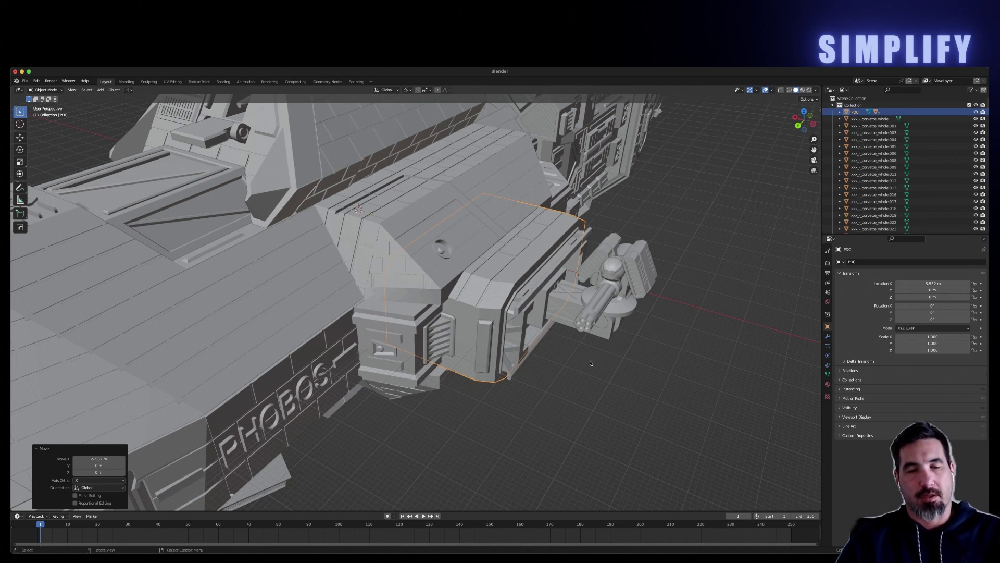
# - Select the PDC housing, its turret parts and the adjoining bay panel and move them to a new collection named PDC
pyautogui.scroll(-8, 592, 363)
pyautogui.moveTo(599, 315); pyautogui.dragTo(595, 337, button='middle')
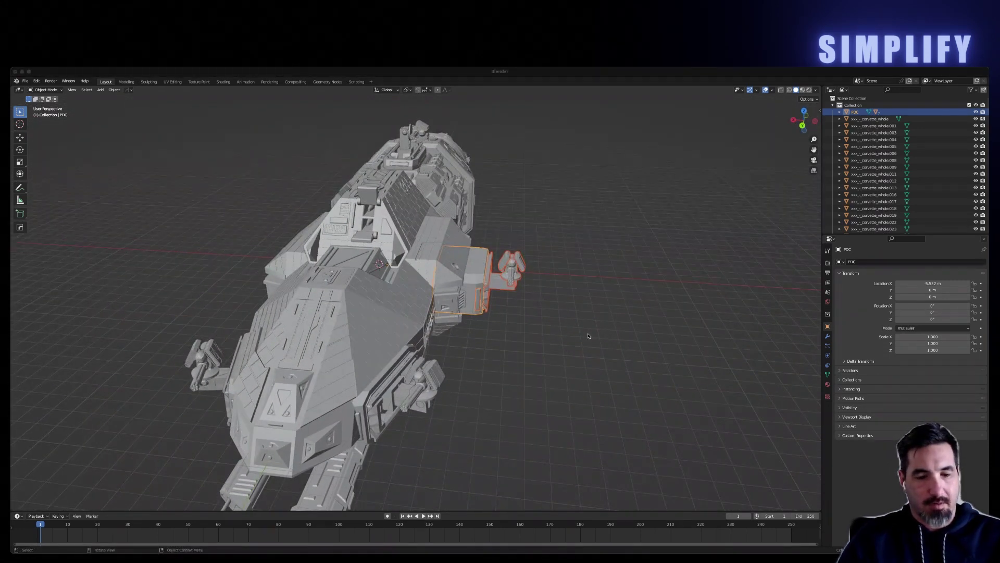
pyautogui.moveTo(530, 311); pyautogui.dragTo(560, 322, button='middle')
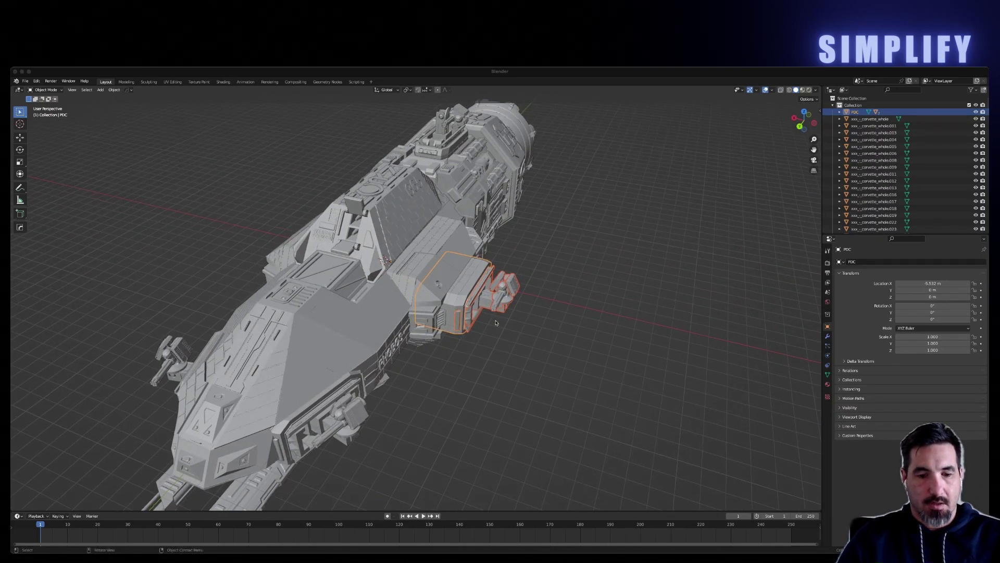
pyautogui.click(526, 331)
pyautogui.moveTo(524, 331); pyautogui.dragTo(464, 288)
pyautogui.keyDown('alt'); pyautogui.keyDown('shift'); pyautogui.click(466, 289); pyautogui.keyUp('shift'); pyautogui.keyUp('alt')
pyautogui.click(459, 290)
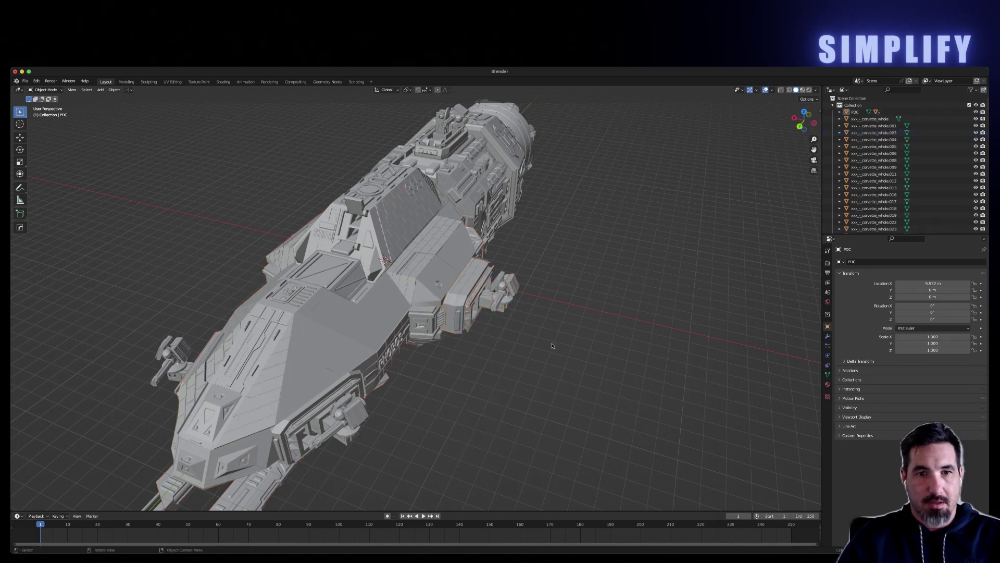
pyautogui.press('KP_Decimal')
pyautogui.press('m')
pyautogui.click(540, 325)
pyautogui.write('PDC')
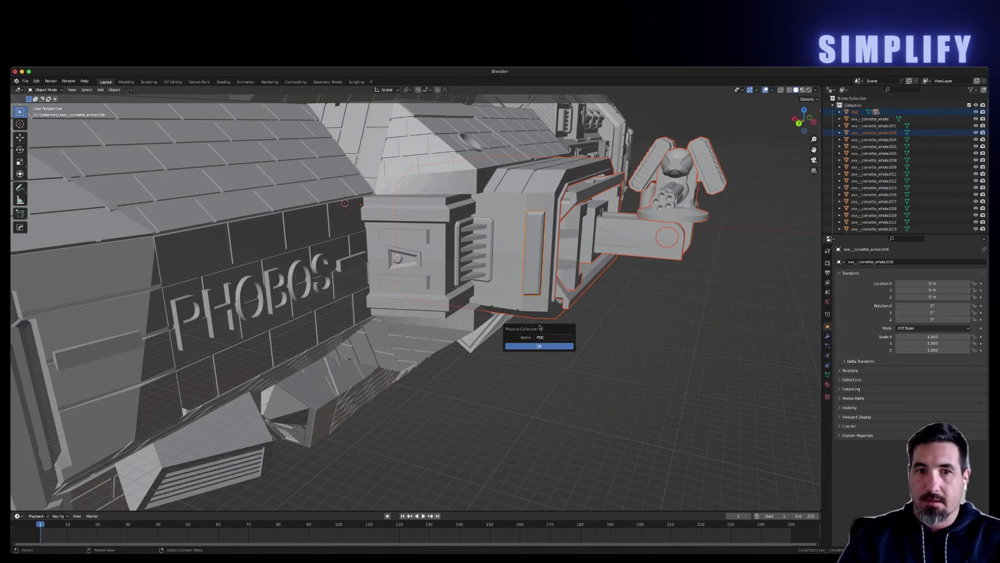
pyautogui.click(542, 346)
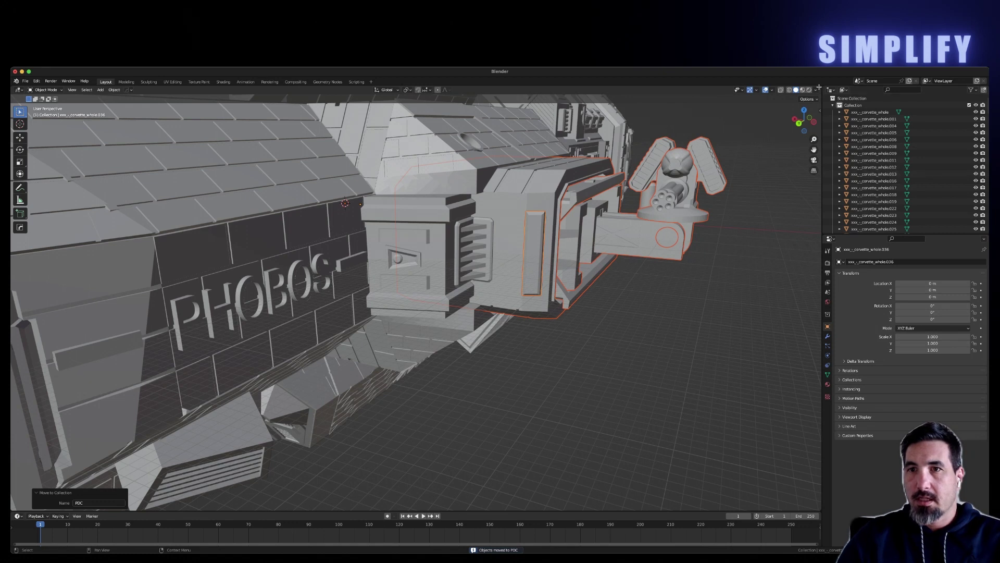
# - Create a linked duplicate of the PDC collection
pyautogui.click(834, 105)
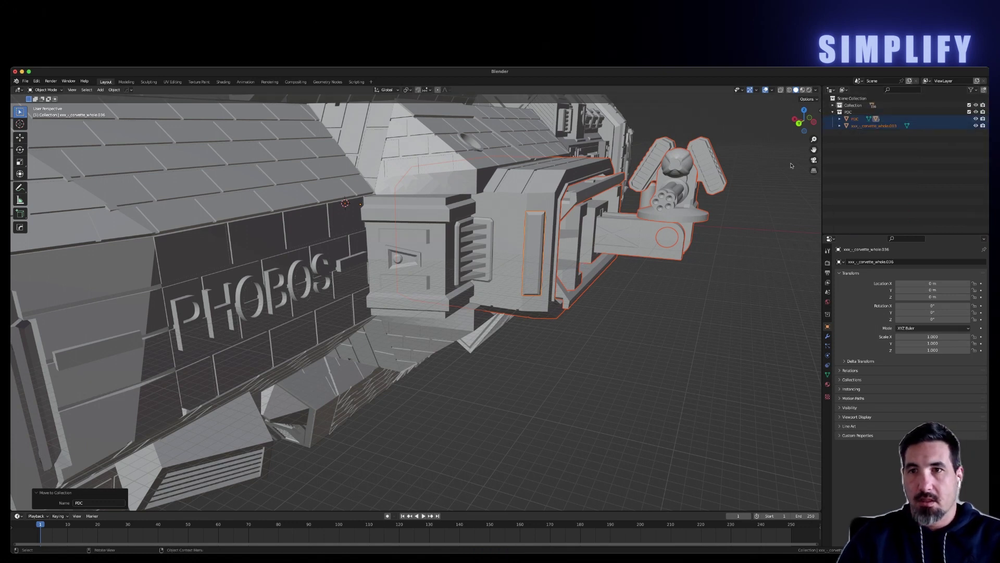
pyautogui.click(847, 112)
pyautogui.rightClick(847, 114)
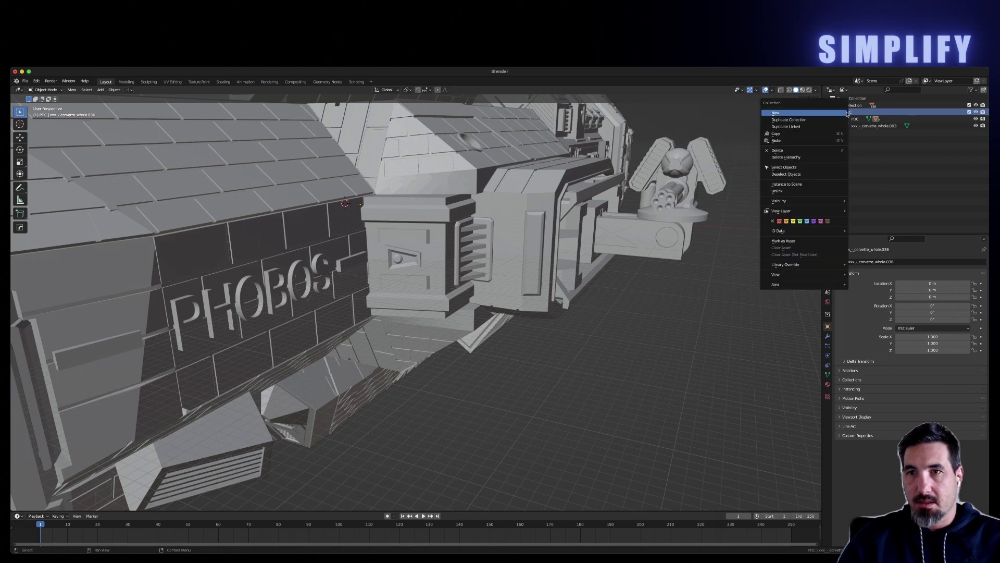
pyautogui.click(808, 126)
pyautogui.moveTo(808, 126); pyautogui.dragTo(849, 133)
# - Select all objects of the duplicated PDC collection and move them along the X axis past the ship's opposite flank
pyautogui.click(852, 133)
pyautogui.rightClick(853, 134)
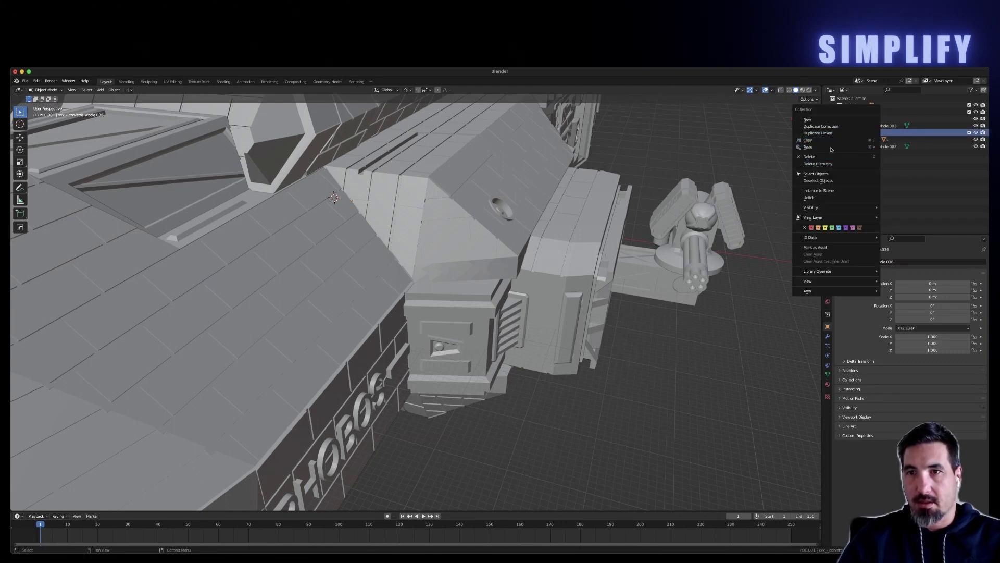
pyautogui.click(834, 173)
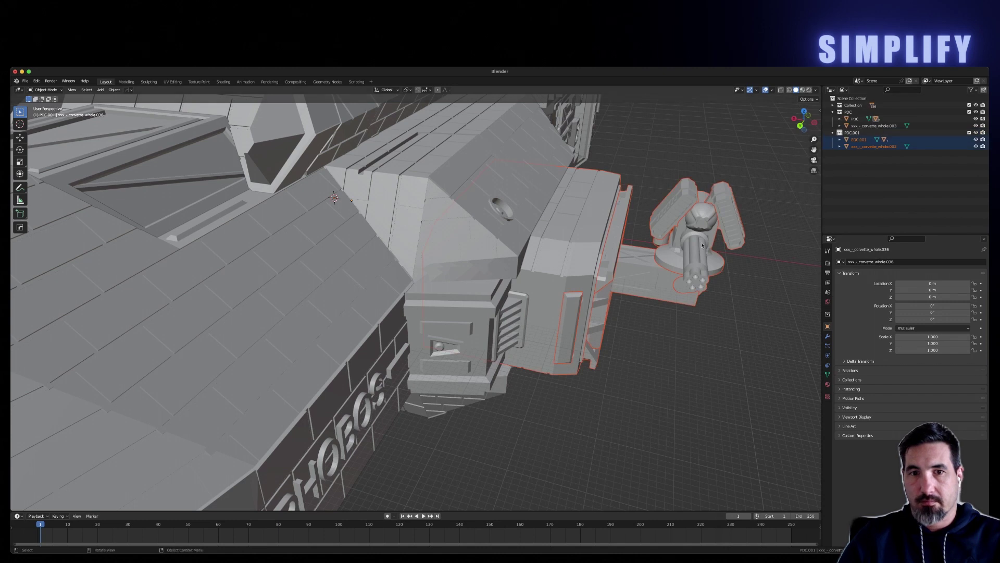
pyautogui.scroll(-6, 644, 264)
pyautogui.moveTo(645, 264); pyautogui.dragTo(665, 263, button='middle')
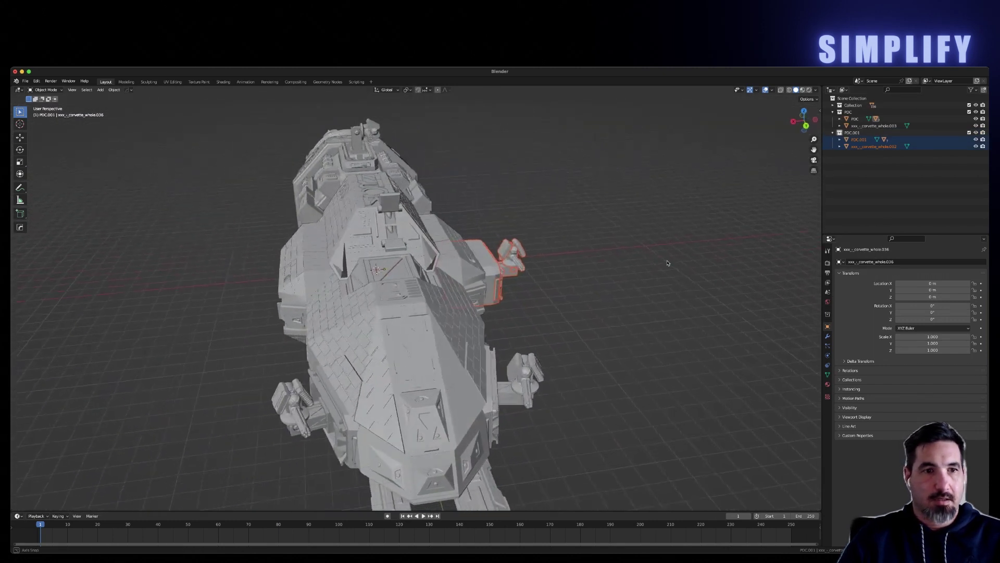
pyautogui.press('g')
pyautogui.press('x')
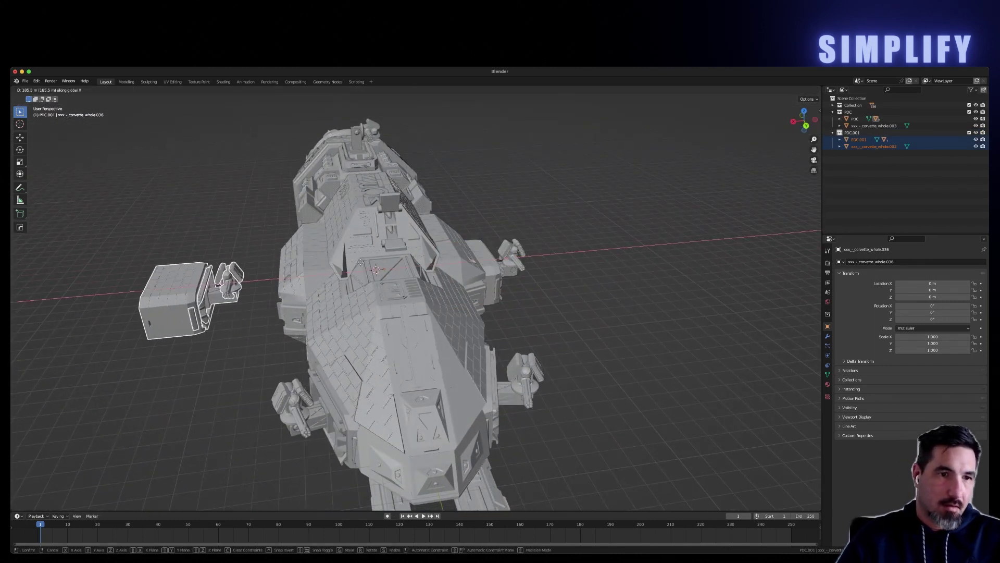
pyautogui.click(361, 265)
# - Mirror the duplicated PDC assembly along global X and move it along X into the empty bay on the opposite flank
pyautogui.rightClick(156, 304)
pyautogui.click(156, 386)
pyautogui.click(218, 386)
pyautogui.press('g')
pyautogui.press('x')
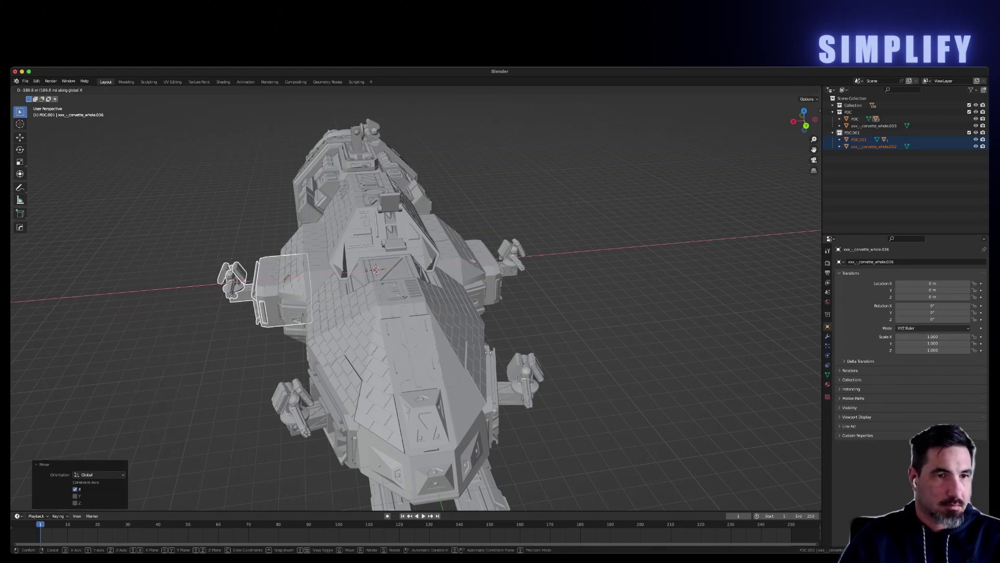
pyautogui.click(493, 353)
pyautogui.click(207, 372)
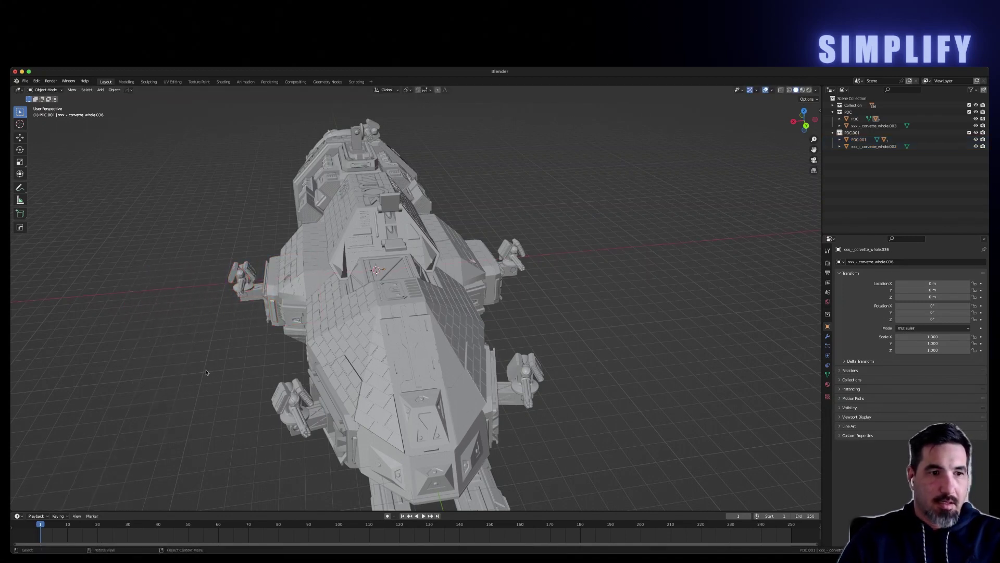
# - Try moving the PDC housing on each flank to test its parented turret parts, cancelling both moves
pyautogui.moveTo(207, 377)
pyautogui.mouseDown(button='middle')
pyautogui.moveTo(224, 361)
pyautogui.moveTo(195, 383)
pyautogui.mouseUp(button='middle')
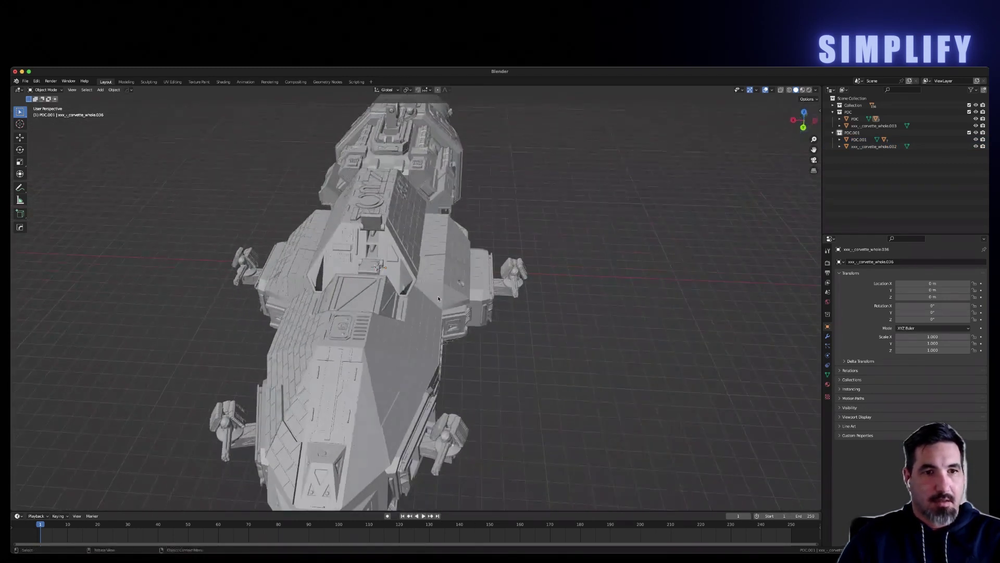
pyautogui.click(478, 292)
pyautogui.press('g')
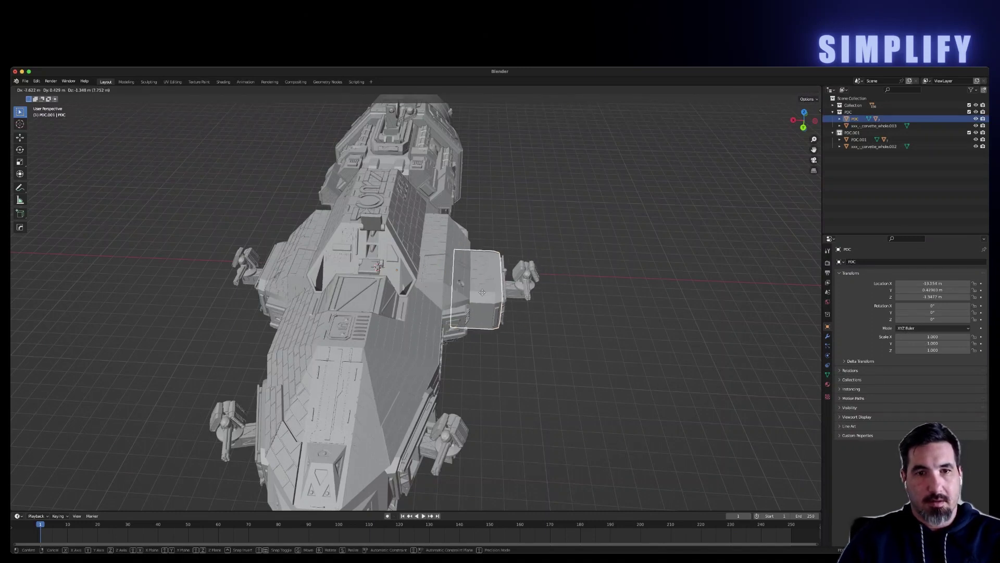
pyautogui.rightClick(495, 291)
pyautogui.moveTo(252, 301); pyautogui.dragTo(261, 305, button='middle')
pyautogui.click(263, 305)
pyautogui.press('g')
pyautogui.rightClick(222, 305)
pyautogui.click(669, 272)
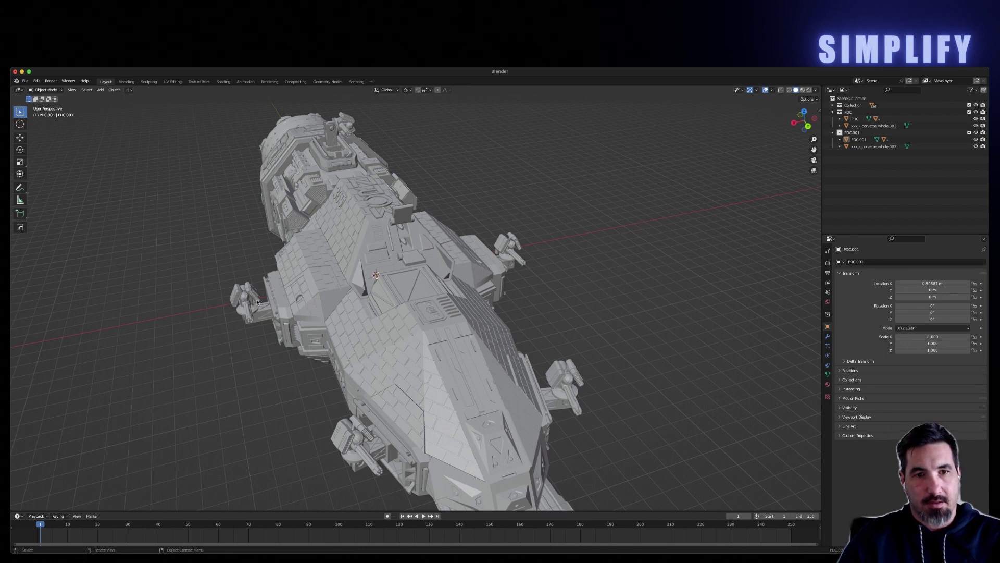
pyautogui.moveTo(627, 284); pyautogui.dragTo(589, 285, button='middle')
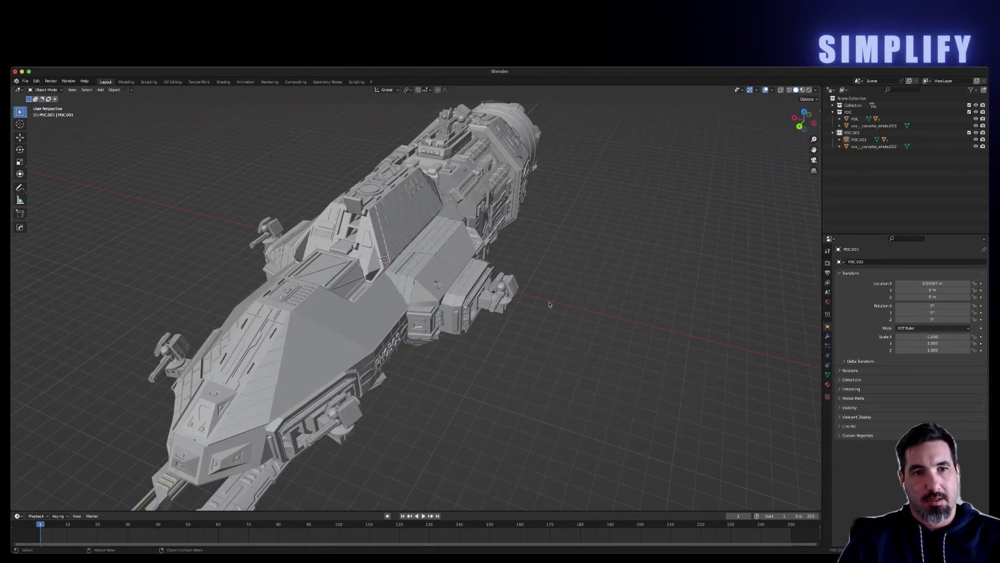
pyautogui.moveTo(538, 301); pyautogui.dragTo(611, 286, button='middle')
pyautogui.moveTo(604, 291); pyautogui.dragTo(314, 350, button='middle')
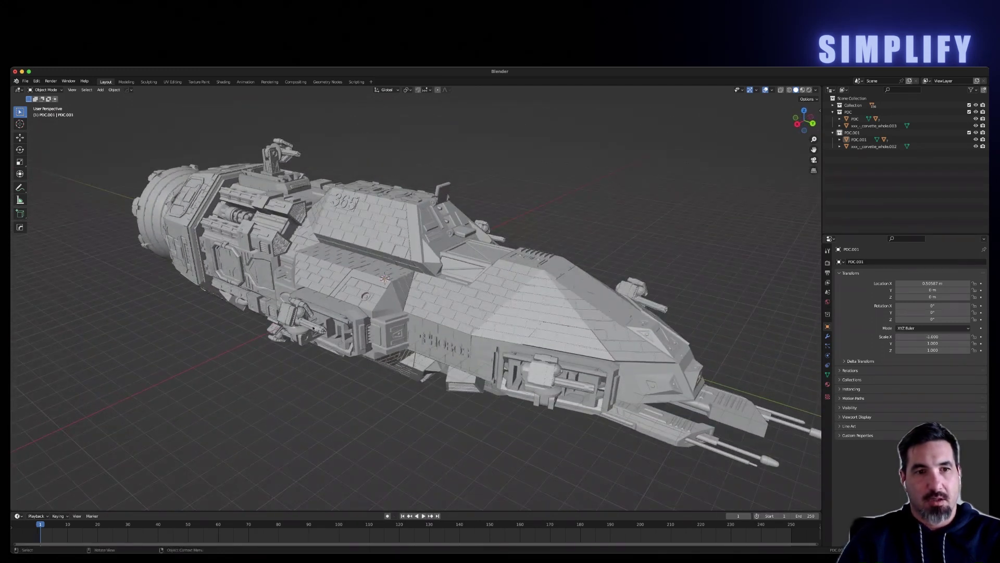
pyautogui.moveTo(623, 247); pyautogui.dragTo(292, 300, button='middle')
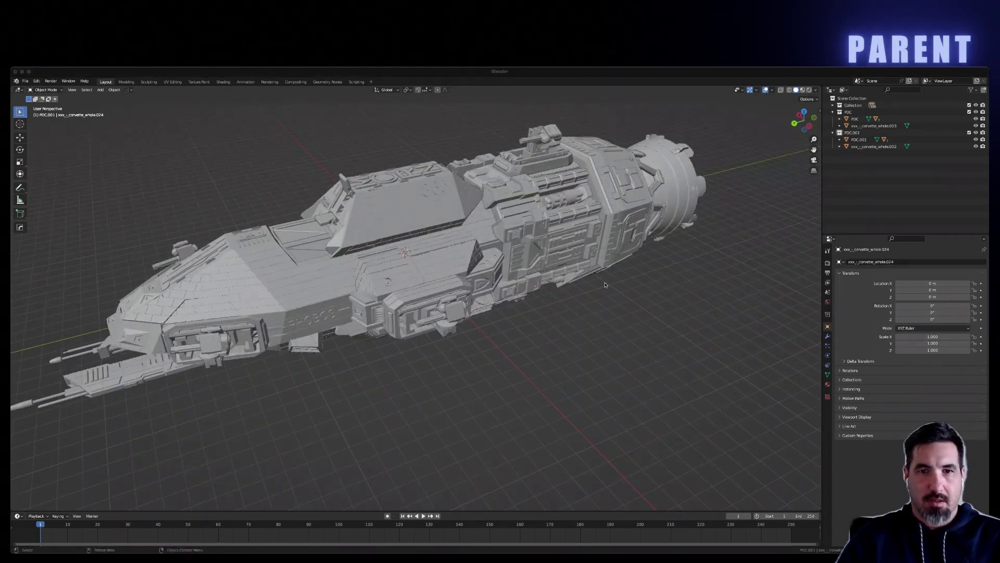
# - Select the main hull and the raised upper hull section and hide both
pyautogui.click(588, 272)
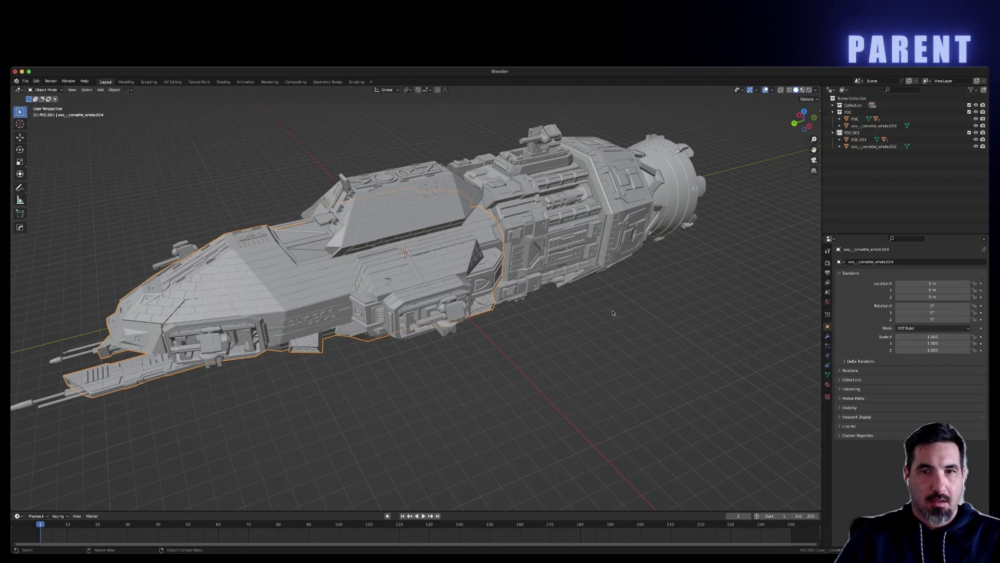
pyautogui.click(674, 298)
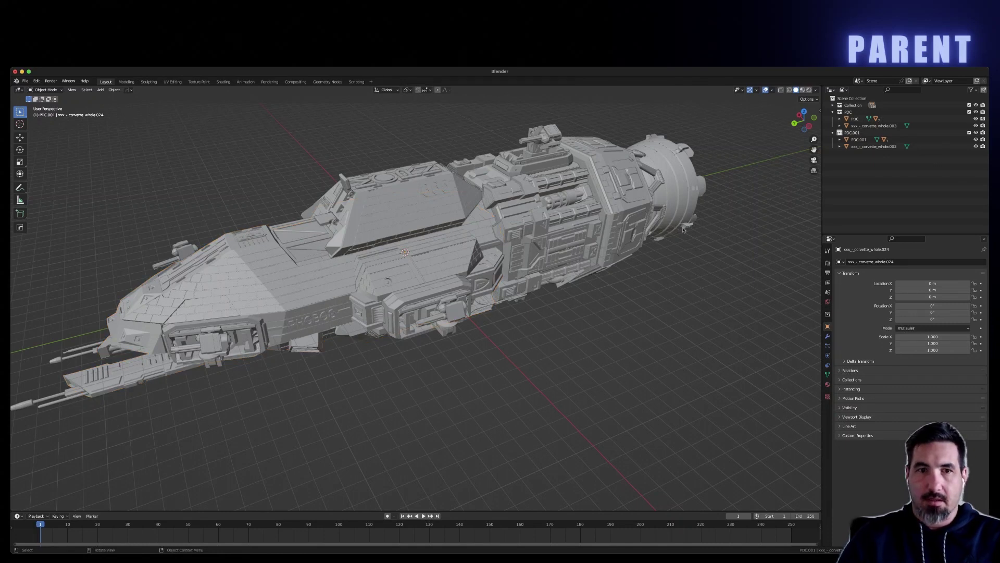
pyautogui.click(284, 282)
pyautogui.moveTo(399, 231); pyautogui.dragTo(501, 292, button='middle')
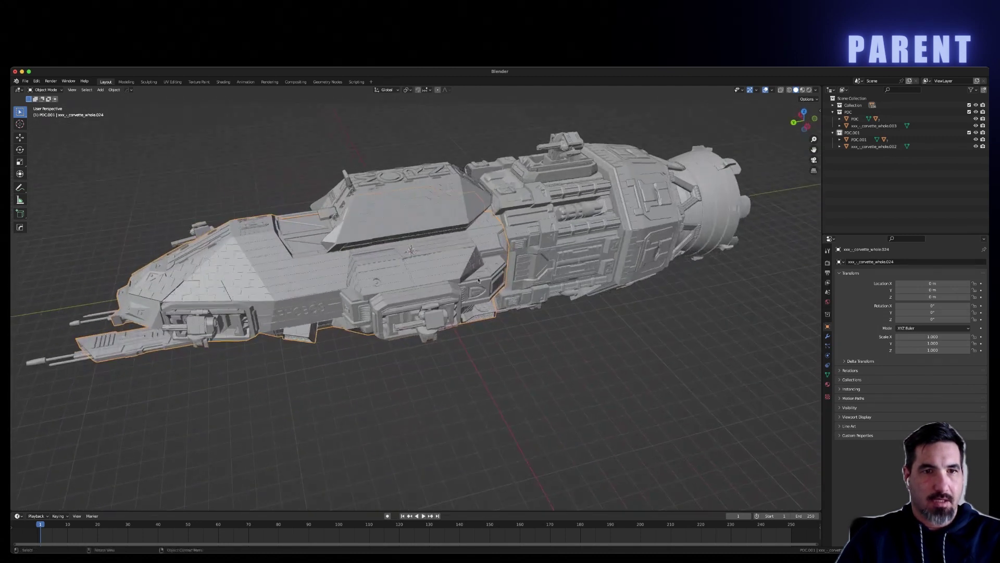
pyautogui.click(366, 239)
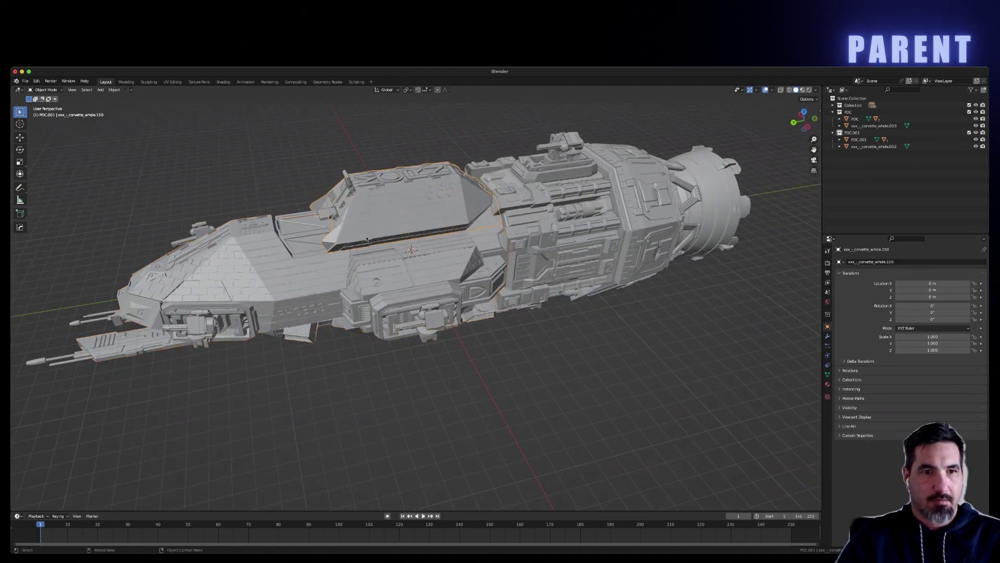
pyautogui.keyDown('shift'); pyautogui.click(308, 266); pyautogui.keyUp('shift')
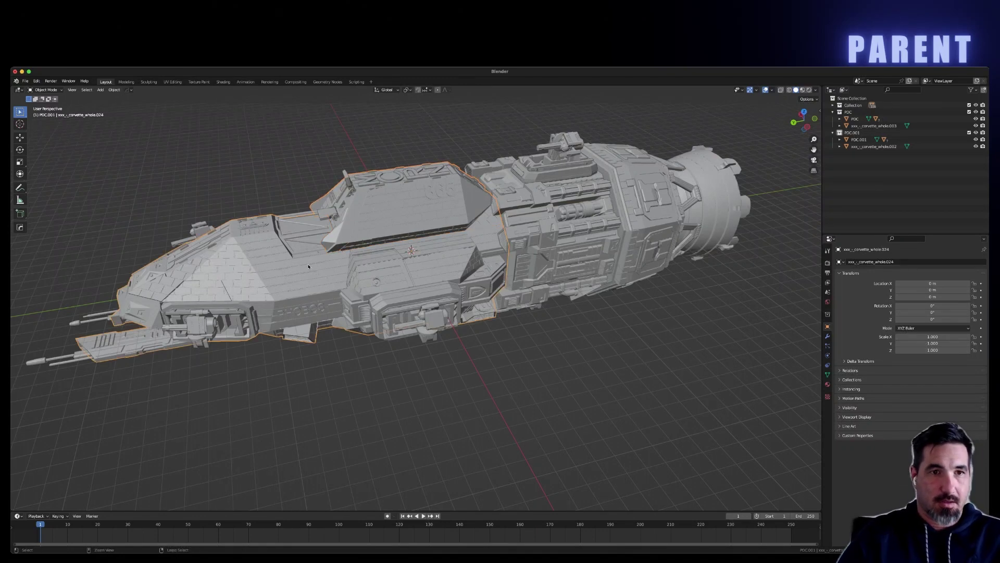
pyautogui.press('h')
# - Inspect the small cylinders exposed inside the ship and undo back to the hull sections being in place
pyautogui.moveTo(486, 331); pyautogui.dragTo(311, 339, button='middle')
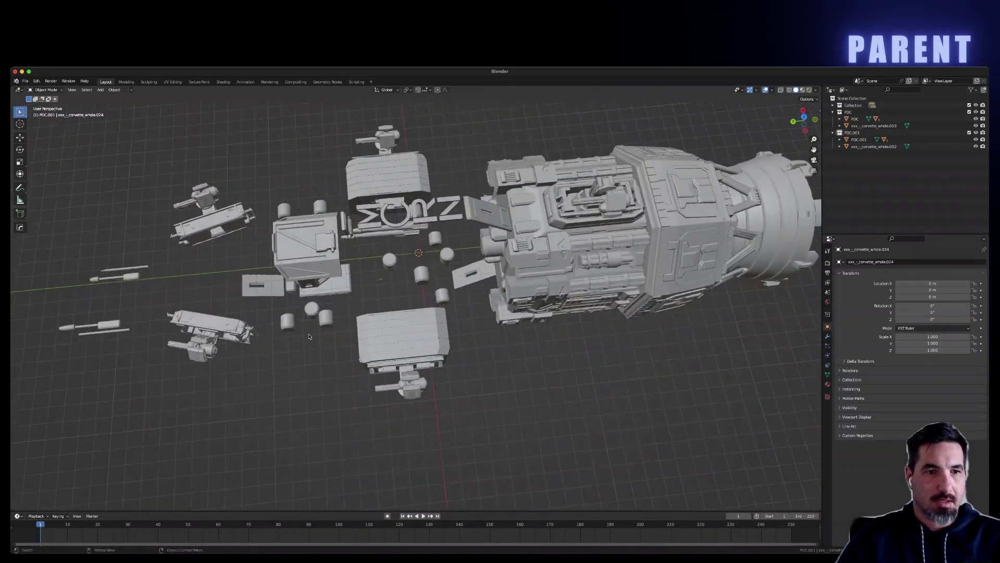
pyautogui.moveTo(279, 311); pyautogui.dragTo(327, 342)
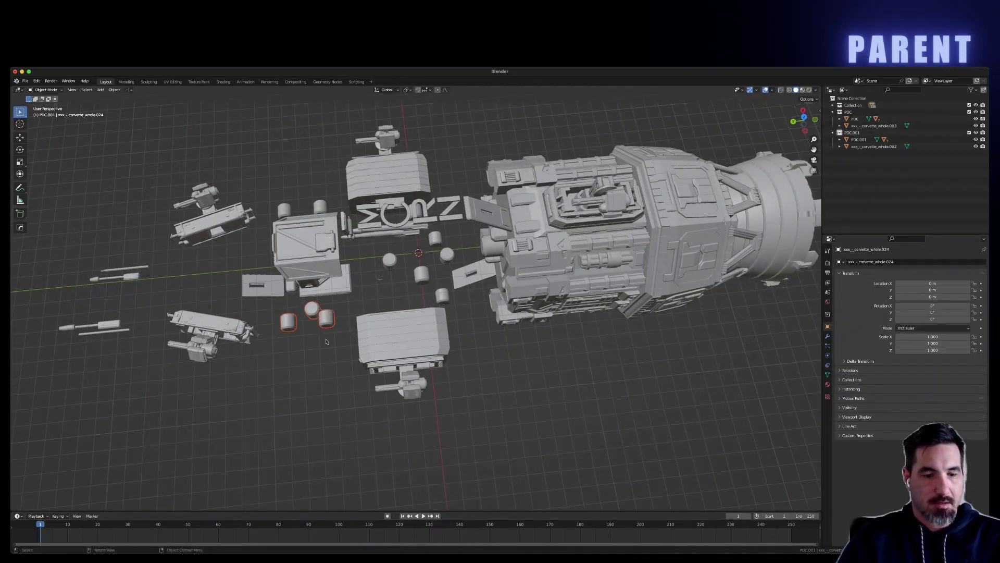
pyautogui.click(321, 321)
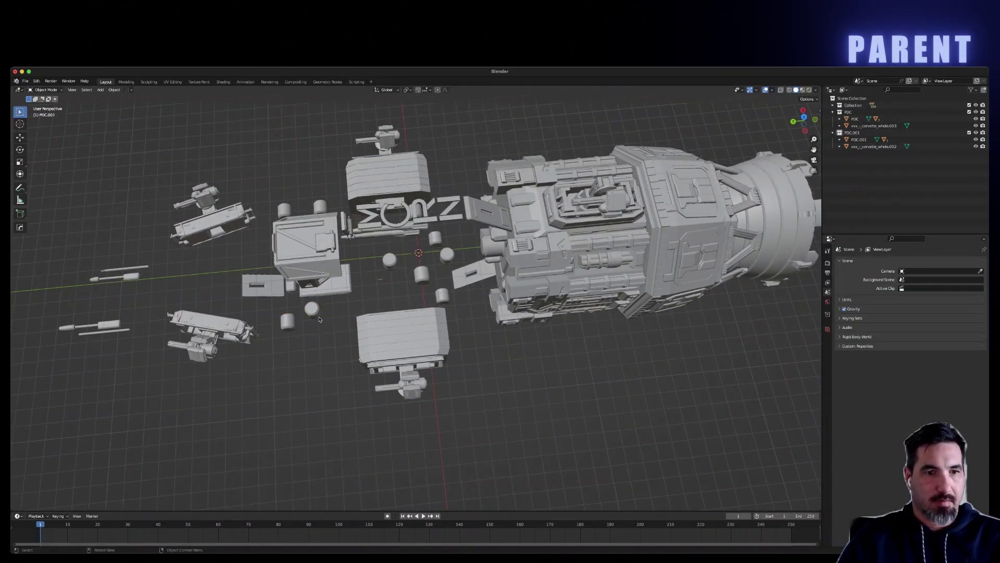
pyautogui.moveTo(321, 320); pyautogui.dragTo(465, 340, button='middle')
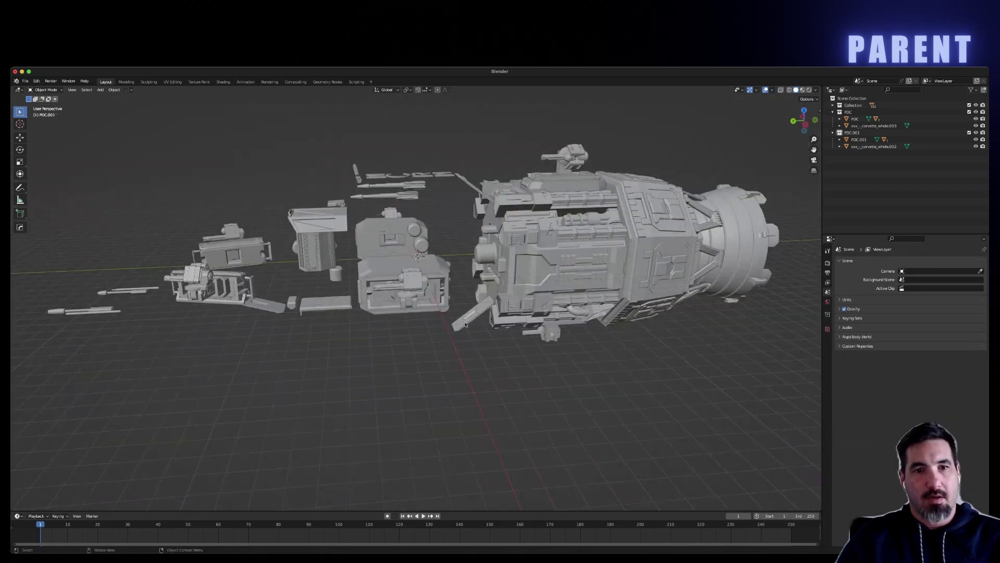
pyautogui.moveTo(379, 394); pyautogui.dragTo(415, 384, button='middle')
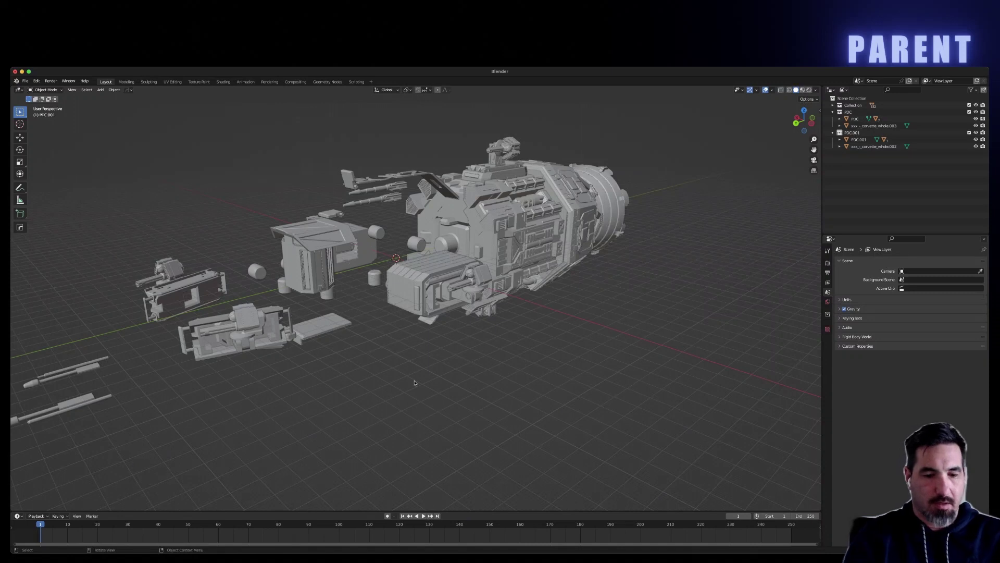
pyautogui.hotkey('ctrl', 'z')
pyautogui.hotkey('ctrl', 'shift', 'z')
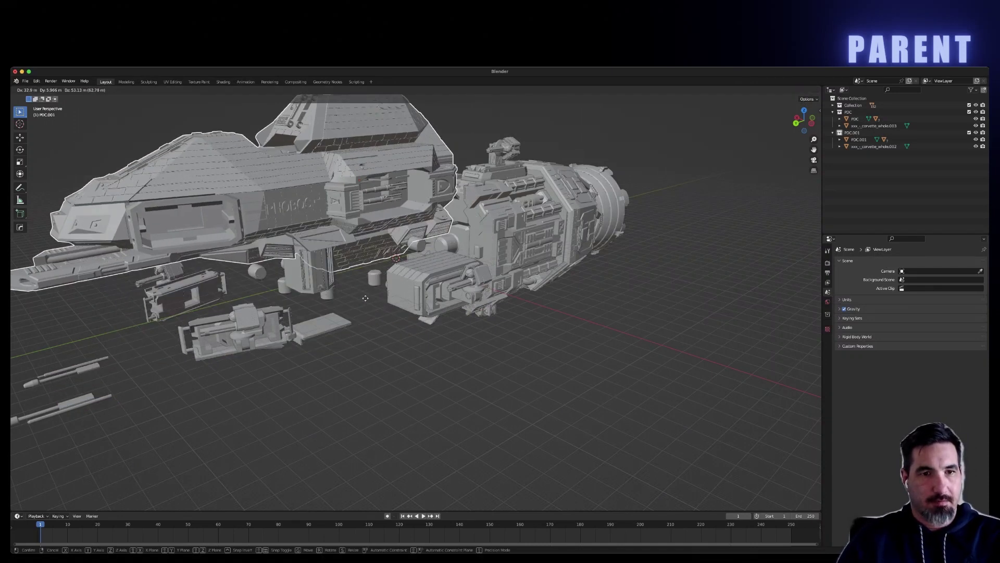
pyautogui.hotkey('ctrl', 'z')
pyautogui.moveTo(411, 384); pyautogui.dragTo(368, 302, button='middle')
# - Try moving the main hull and upper hull section together away from the ship, cancelling the move
pyautogui.click(331, 227)
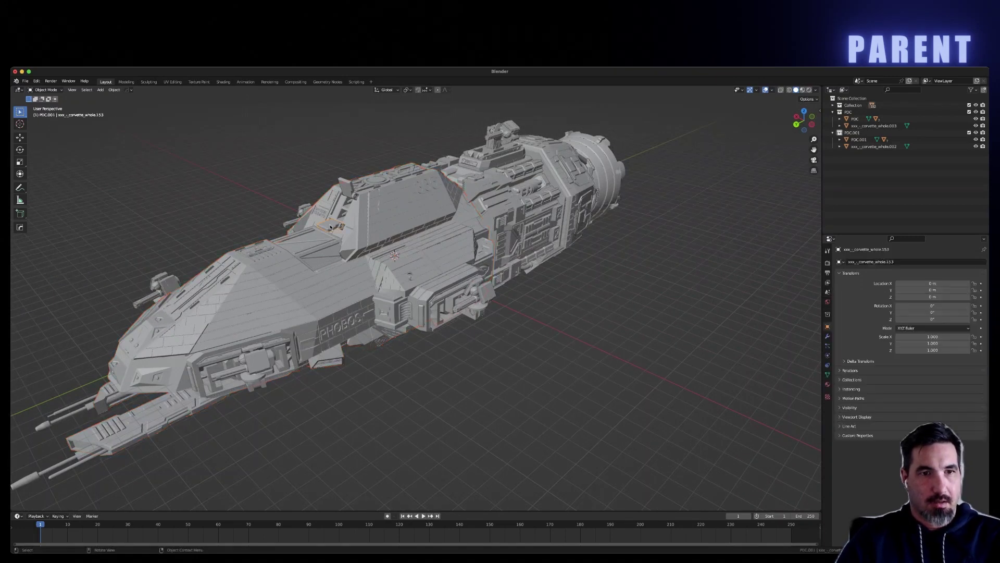
pyautogui.keyDown('shift'); pyautogui.click(344, 190); pyautogui.keyUp('shift')
pyautogui.keyDown('shift'); pyautogui.click(373, 212); pyautogui.keyUp('shift')
pyautogui.rightClick(374, 213)
pyautogui.press('Escape')
pyautogui.press('g')
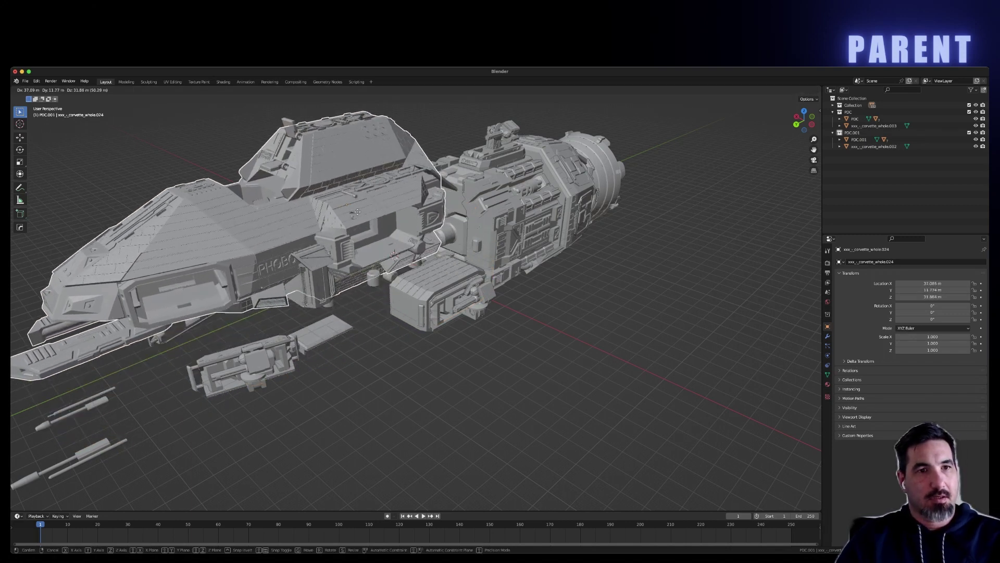
pyautogui.press('Escape')
pyautogui.moveTo(533, 285); pyautogui.dragTo(572, 288, button='middle')
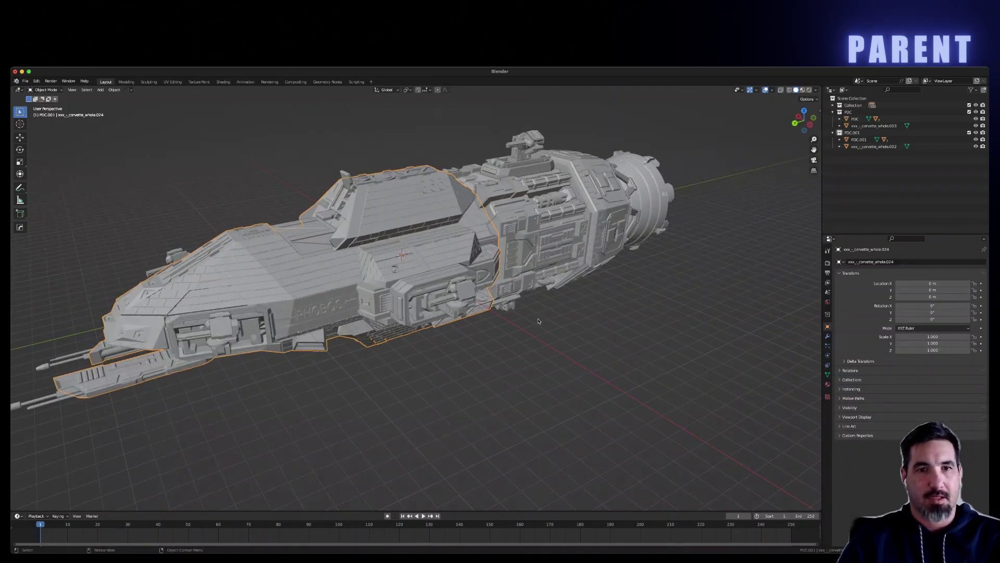
pyautogui.moveTo(564, 326); pyautogui.dragTo(363, 299, button='middle')
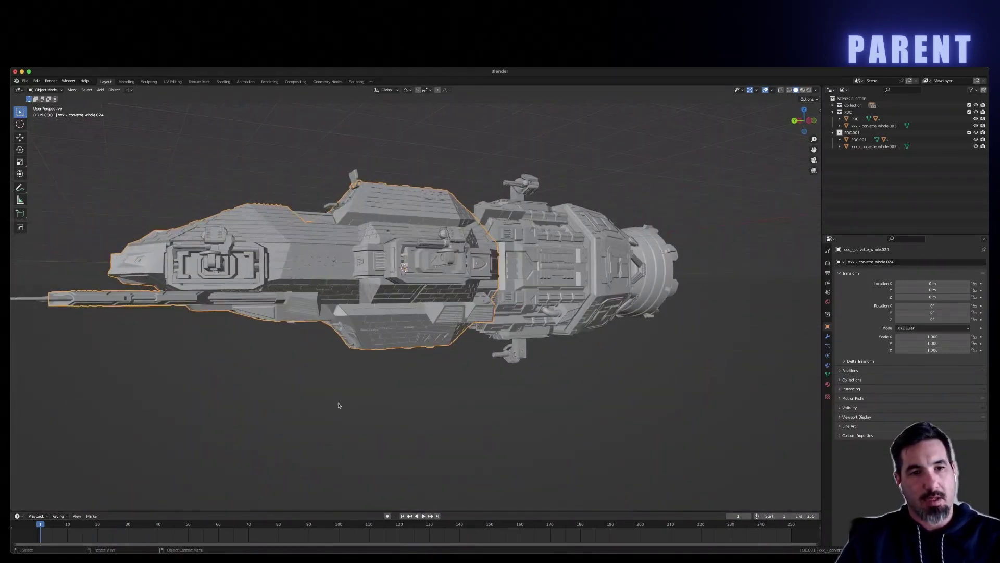
pyautogui.moveTo(386, 370); pyautogui.dragTo(378, 397, button='middle')
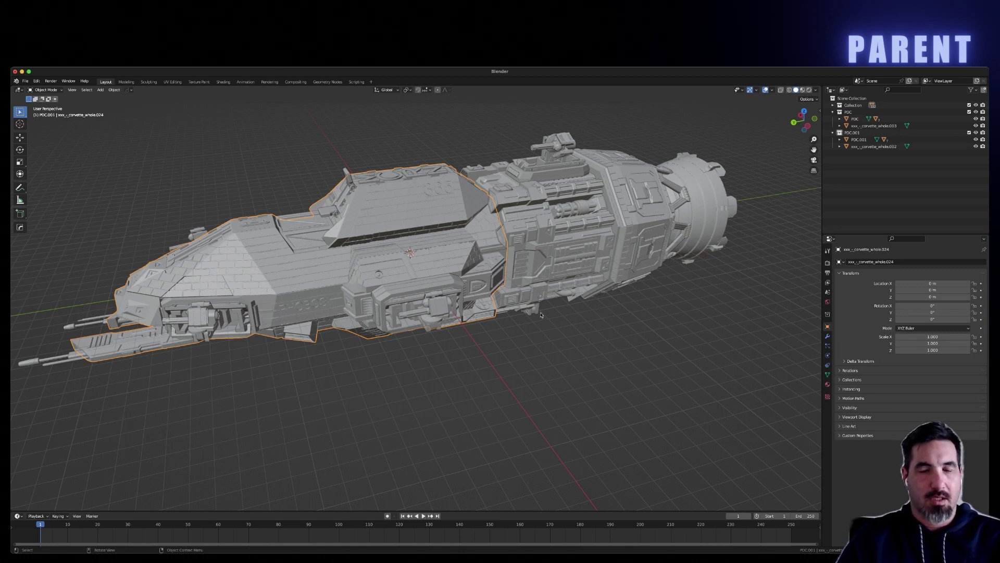
pyautogui.moveTo(354, 375); pyautogui.dragTo(375, 383, button='middle')
pyautogui.click(375, 383)
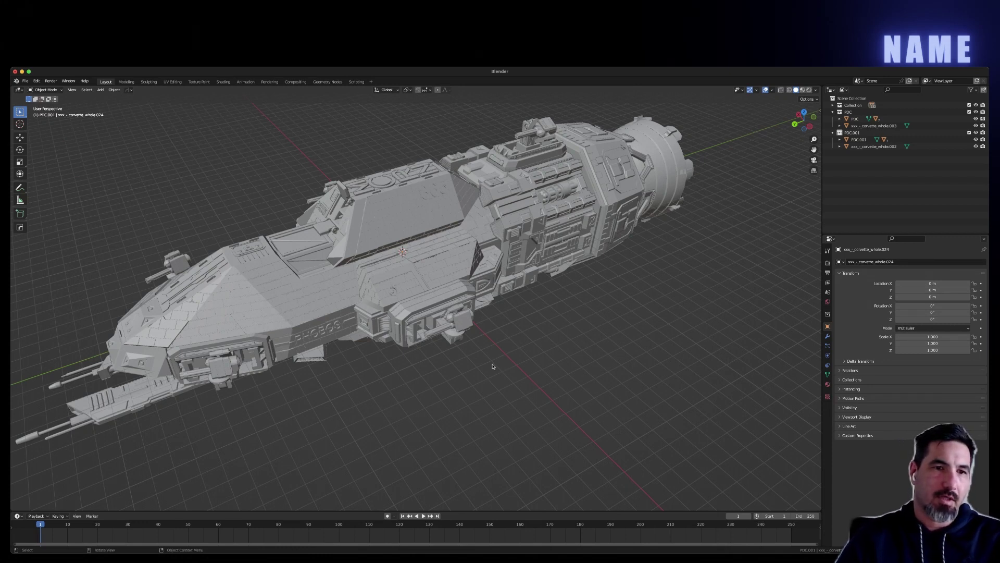
# - Rename the original PDC housing object as PDC-housing-port
pyautogui.moveTo(502, 361); pyautogui.dragTo(480, 337, button='middle')
pyautogui.click(475, 315)
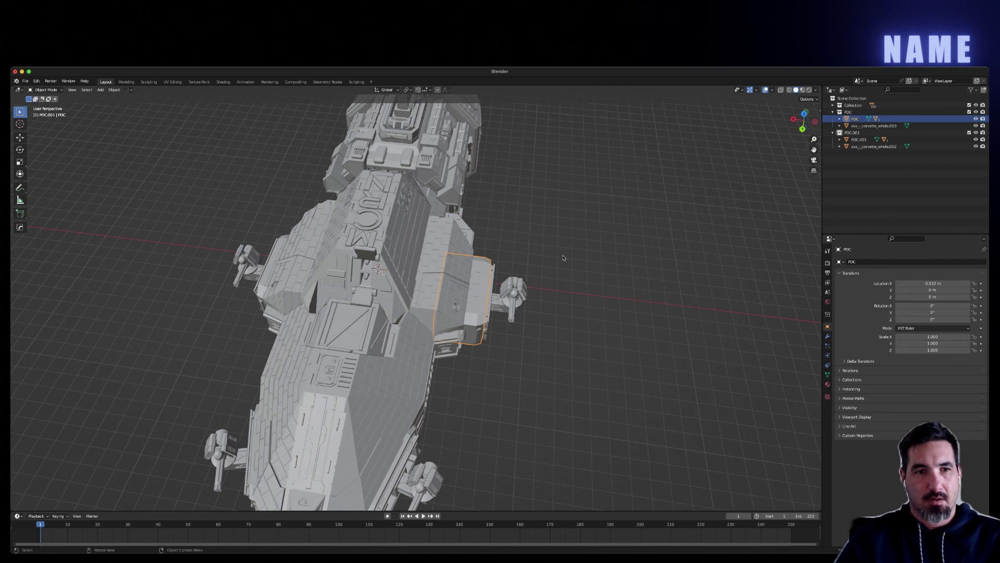
pyautogui.moveTo(571, 248); pyautogui.dragTo(570, 245, button='middle')
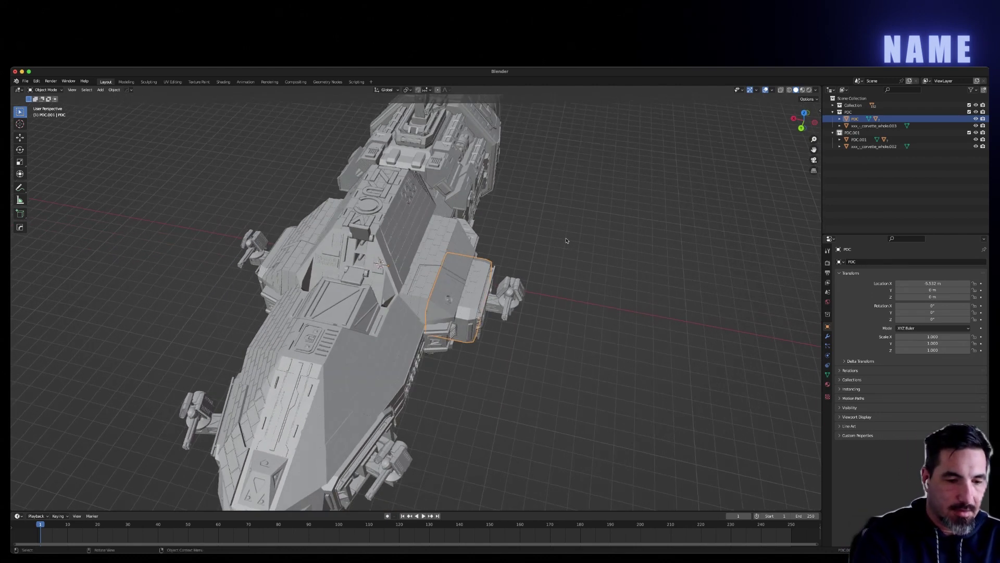
pyautogui.press('F2')
pyautogui.click(567, 238)
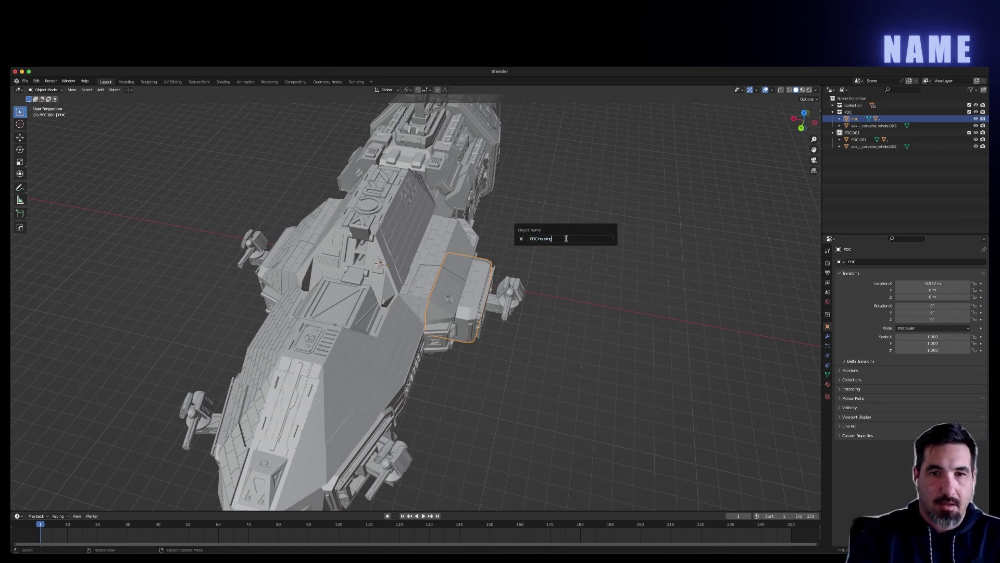
pyautogui.write('-housing-port')
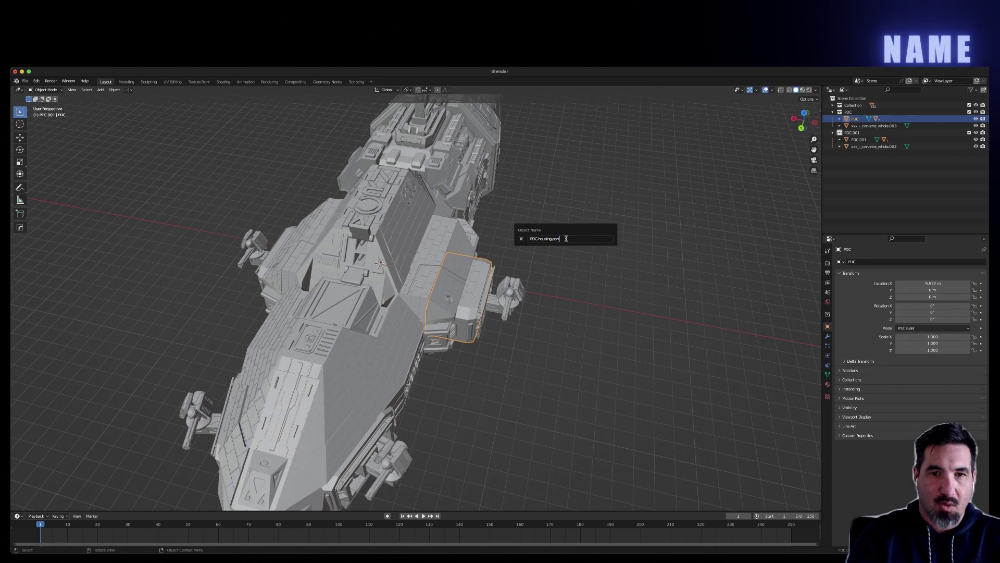
pyautogui.press('Return')
# - Examine the child objects nested under PDC-housing-port and the parts attached to the housing
pyautogui.hscroll(-5, 562, 239)
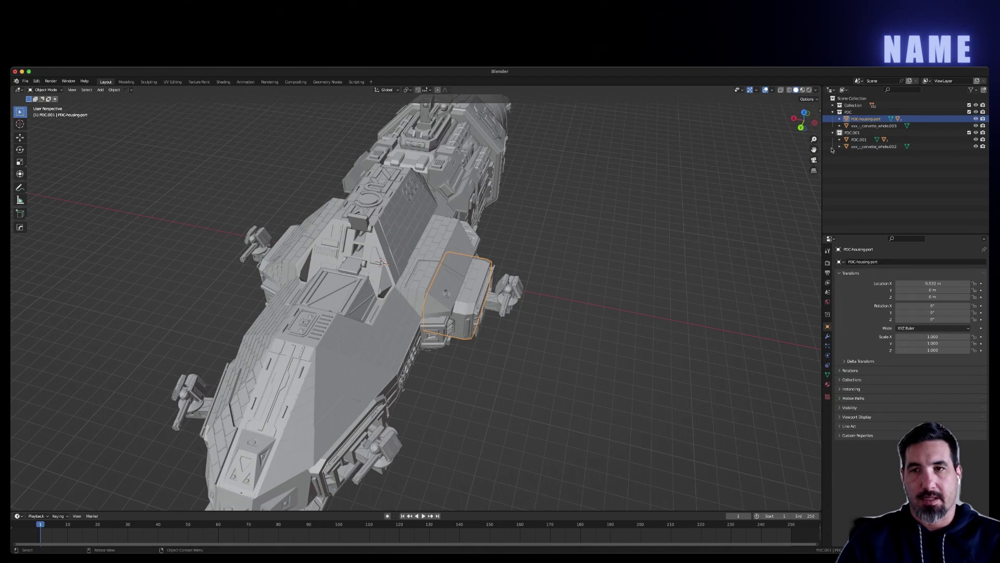
pyautogui.click(840, 119)
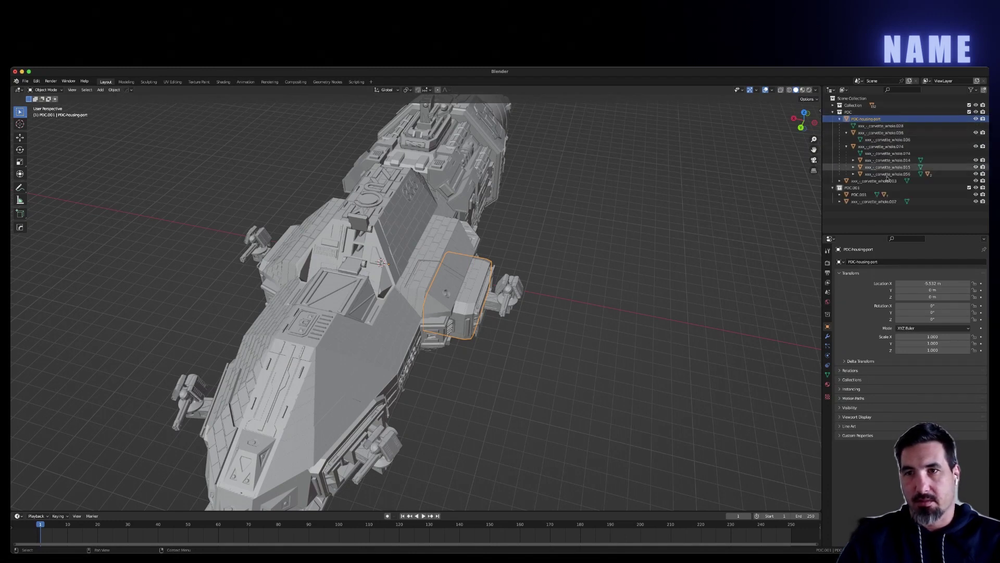
pyautogui.click(840, 119)
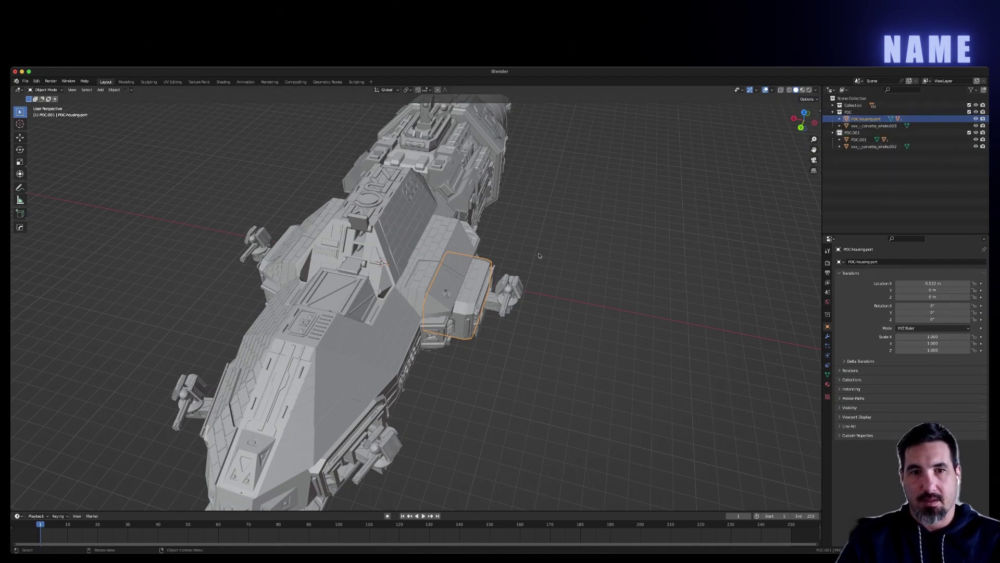
pyautogui.moveTo(539, 252); pyautogui.dragTo(527, 248, button='middle')
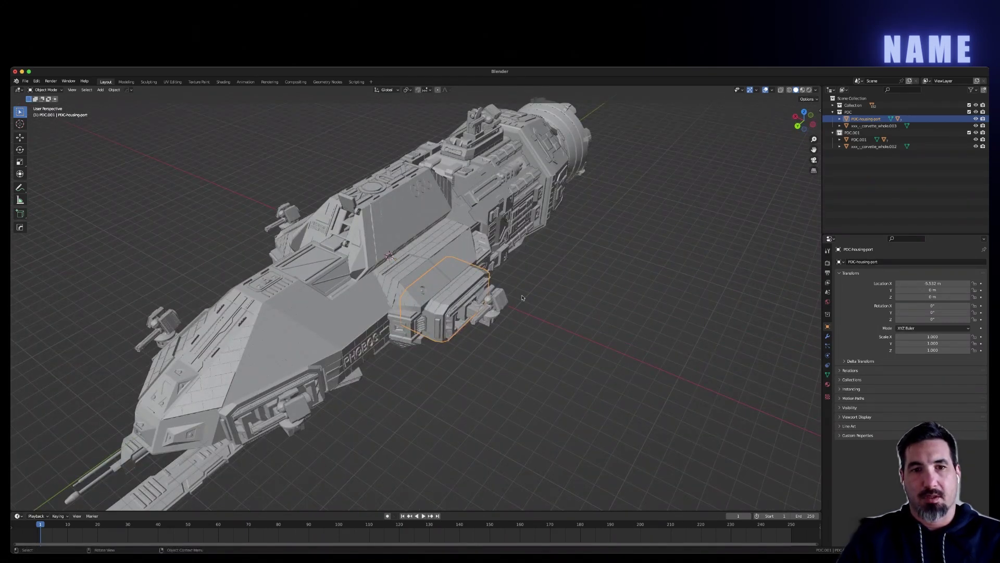
pyautogui.click(470, 299)
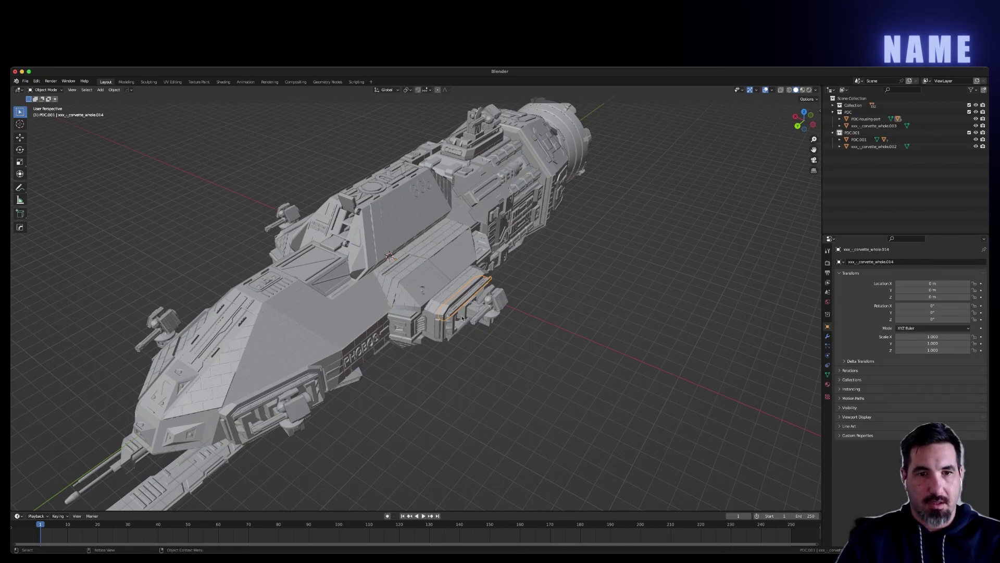
pyautogui.moveTo(560, 298); pyautogui.dragTo(601, 315, button='middle')
pyautogui.click(491, 284)
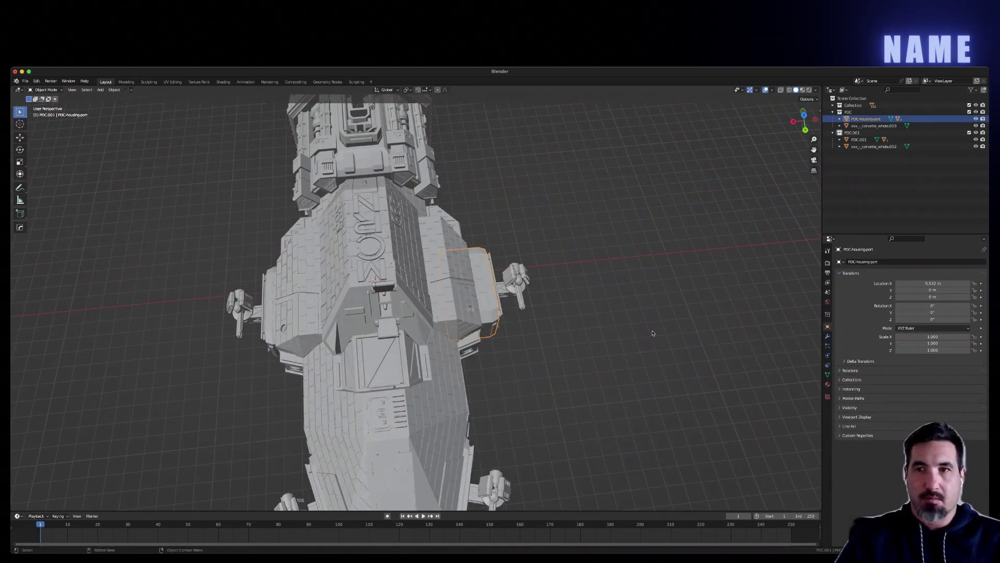
# - Rename the opposite PDC housing, PDC.001, as PDC-housing-starboard
pyautogui.moveTo(652, 332); pyautogui.dragTo(564, 314, button='middle')
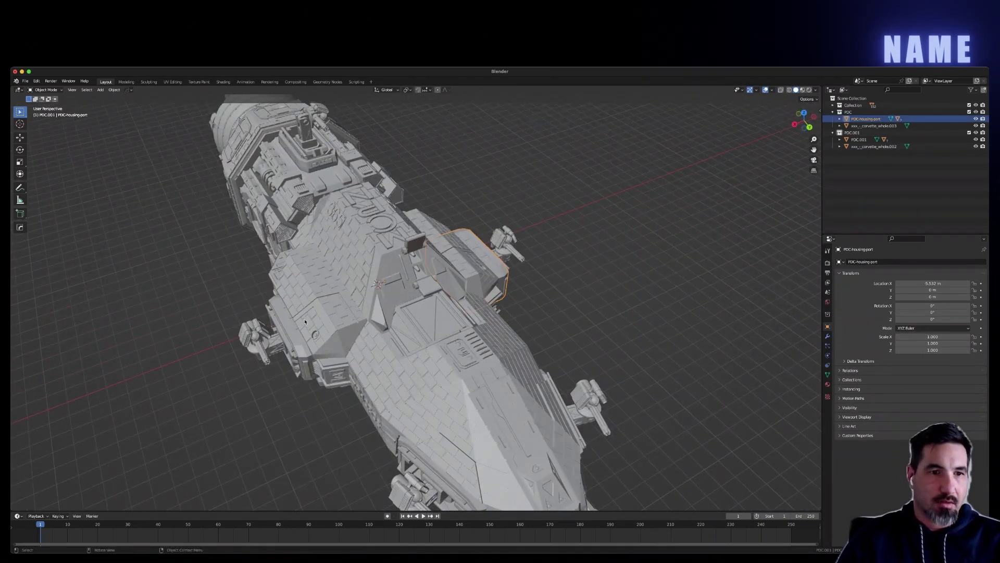
pyautogui.click(294, 333)
pyautogui.press('F2')
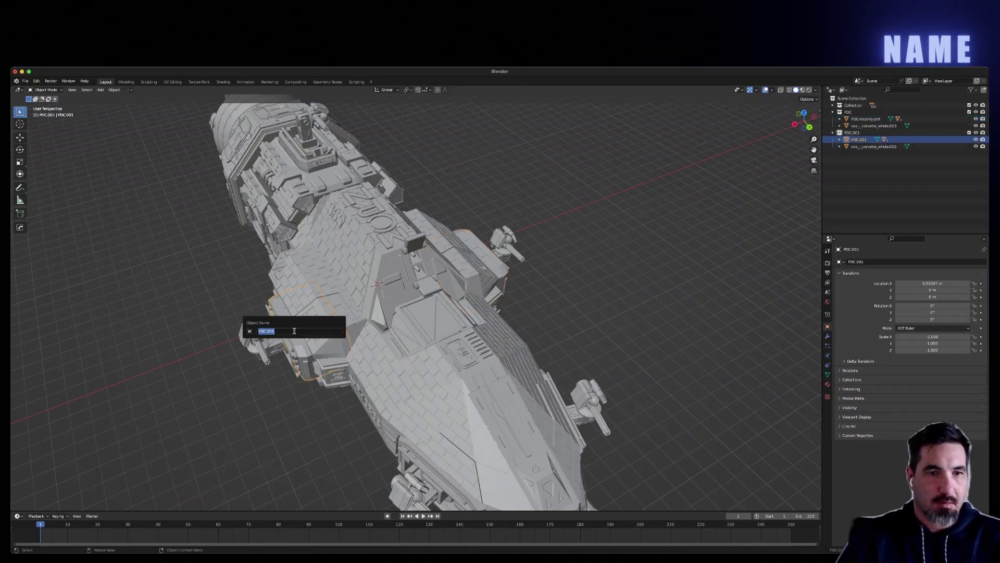
pyautogui.write('PDC-housing-starboard')
pyautogui.press('Return')
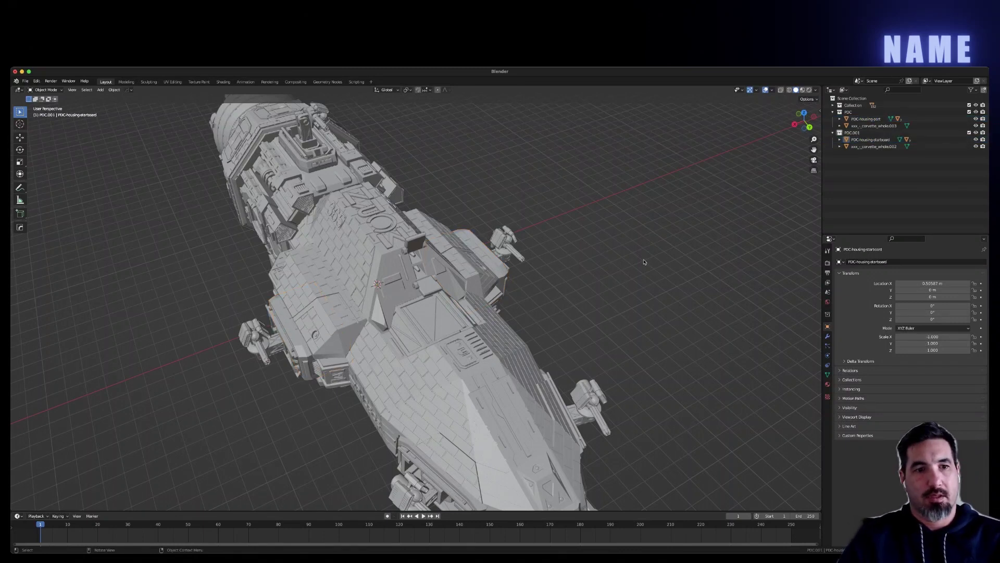
pyautogui.moveTo(645, 261); pyautogui.dragTo(574, 232, button='middle')
pyautogui.moveTo(613, 307)
pyautogui.mouseDown(button='middle')
pyautogui.moveTo(593, 327)
pyautogui.moveTo(644, 306)
pyautogui.moveTo(586, 300)
pyautogui.moveTo(630, 304)
pyautogui.mouseUp(button='middle')
pyautogui.scroll(2, 630, 303)
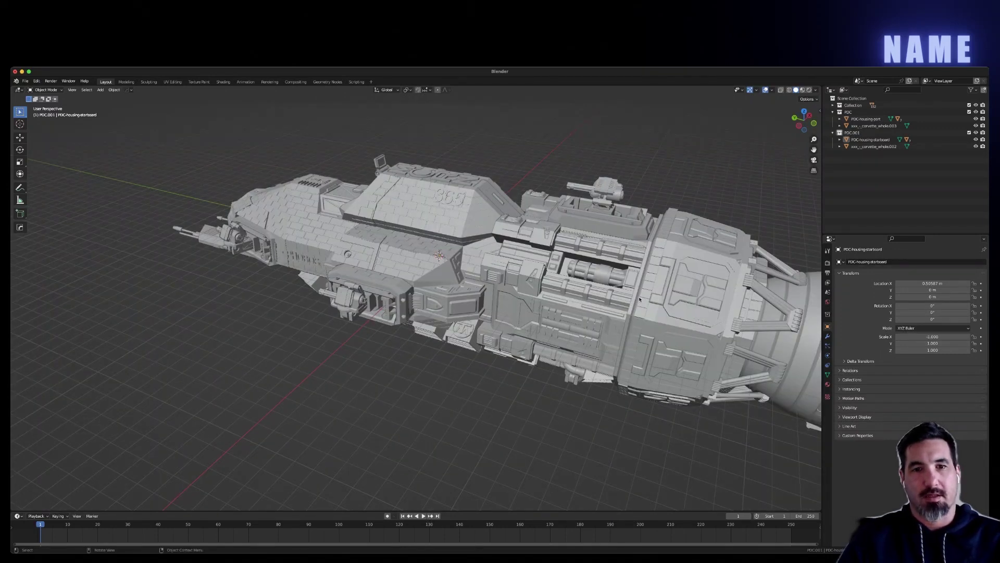
pyautogui.moveTo(568, 295); pyautogui.dragTo(637, 297, button='middle')
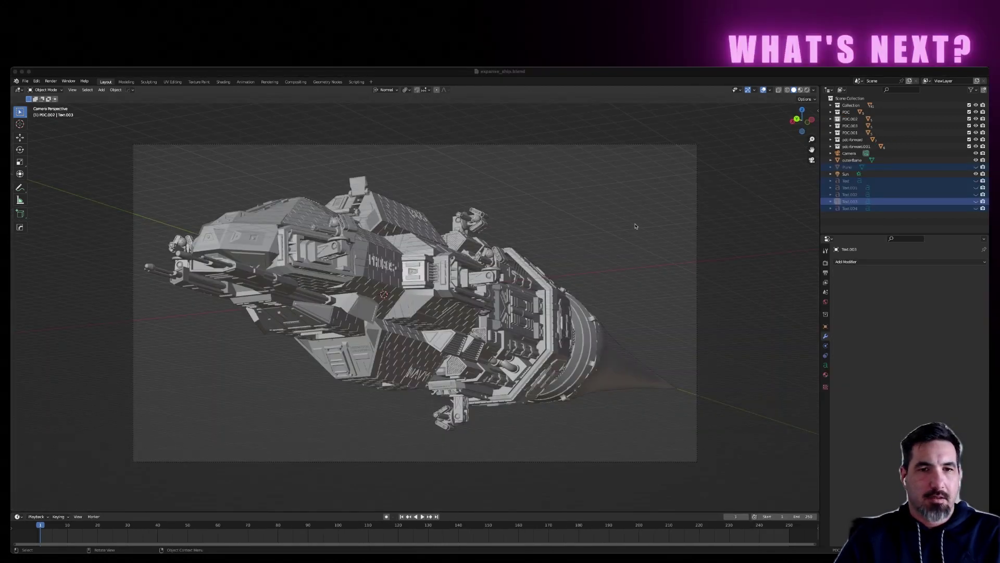
# - Switch expanse_ship.blend to Material Preview shading, leave the camera view and examine the textured ship and engine flame from several angles
pyautogui.click(802, 90)
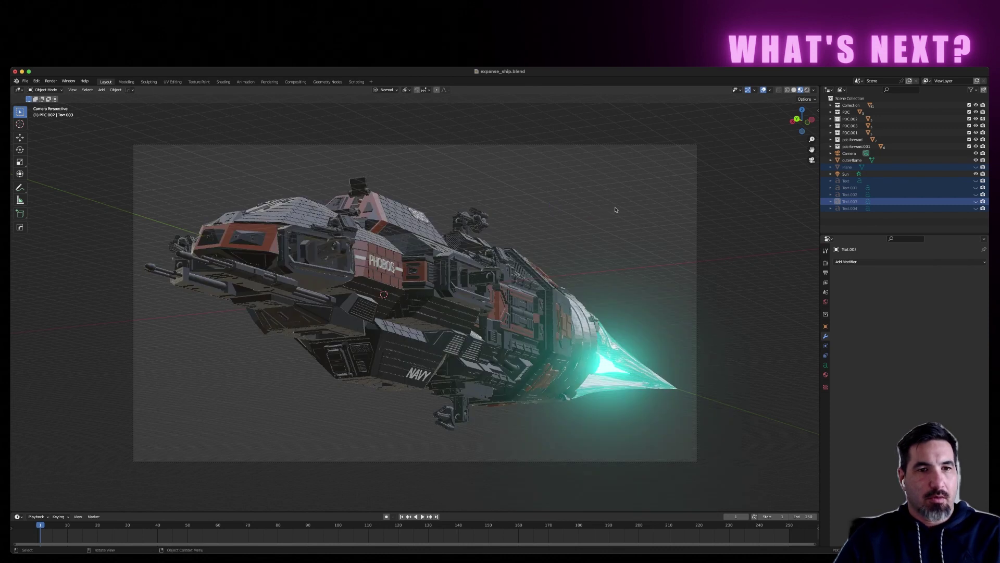
pyautogui.press('KP_0')
pyautogui.scroll(-10, 606, 220)
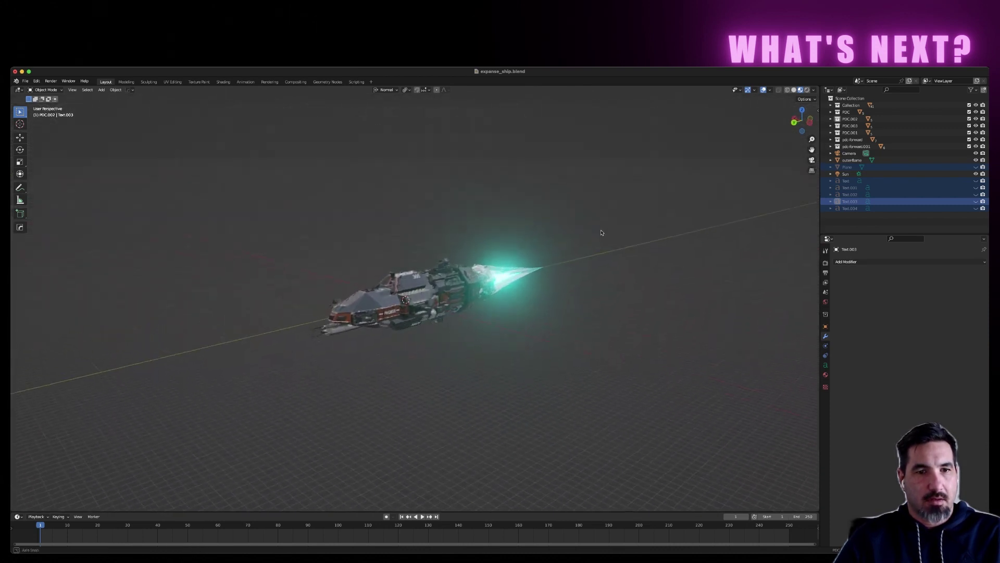
pyautogui.scroll(6, 599, 245)
pyautogui.moveTo(596, 245); pyautogui.dragTo(605, 225, button='middle')
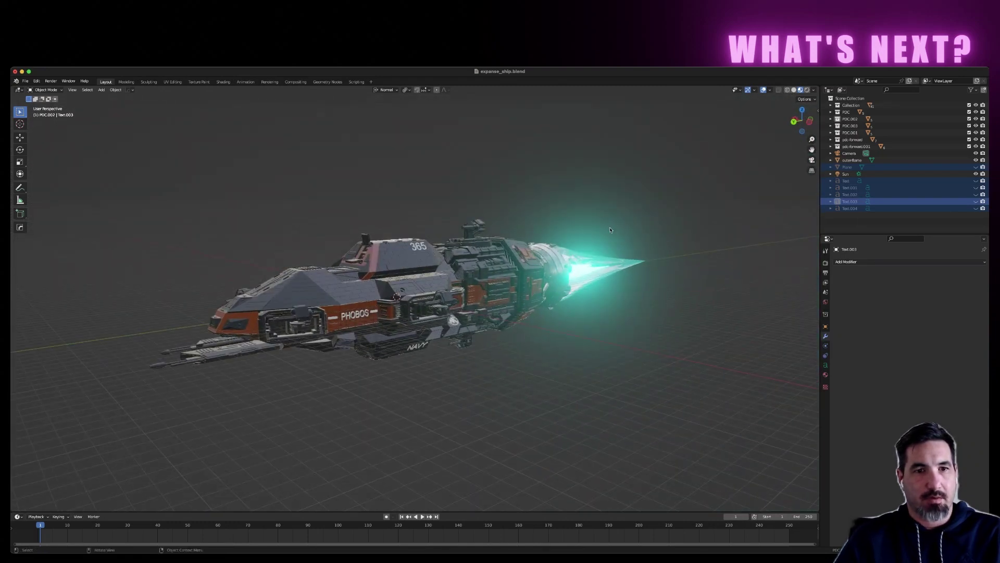
pyautogui.scroll(2, 610, 230)
pyautogui.scroll(2, 609, 230)
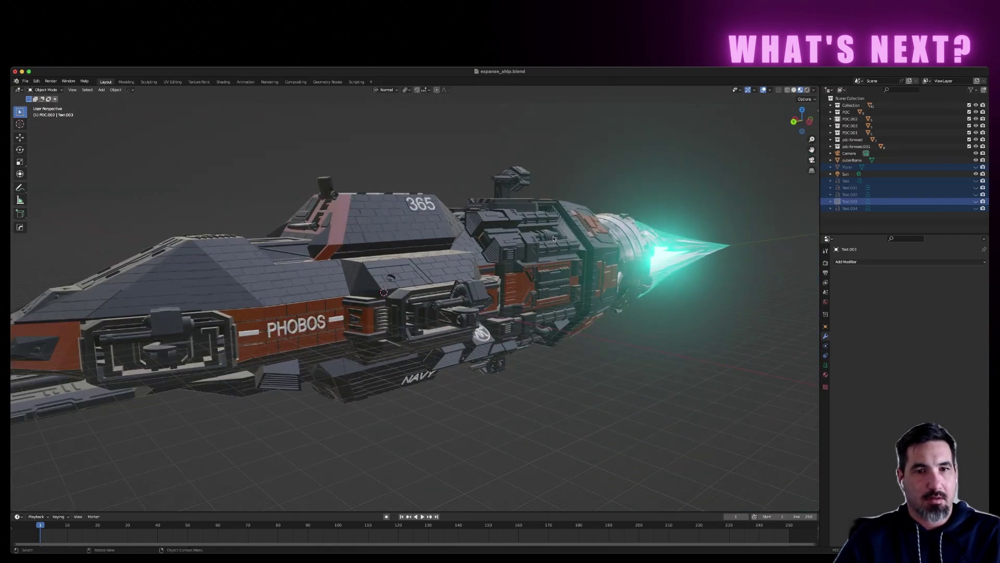
pyautogui.scroll(-3, 554, 239)
pyautogui.moveTo(544, 237); pyautogui.dragTo(544, 237, button='middle')
pyautogui.moveTo(561, 239)
pyautogui.mouseDown(button='middle')
pyautogui.moveTo(542, 241)
pyautogui.moveTo(528, 277)
pyautogui.moveTo(539, 220)
pyautogui.moveTo(544, 243)
pyautogui.mouseUp(button='middle')
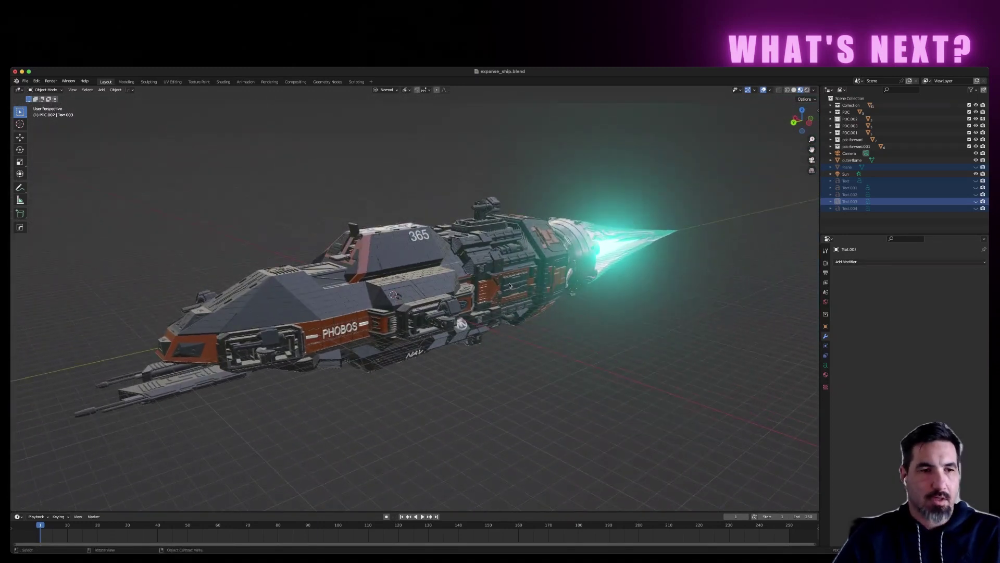
pyautogui.scroll(2, 516, 311)
pyautogui.scroll(1, 516, 312)
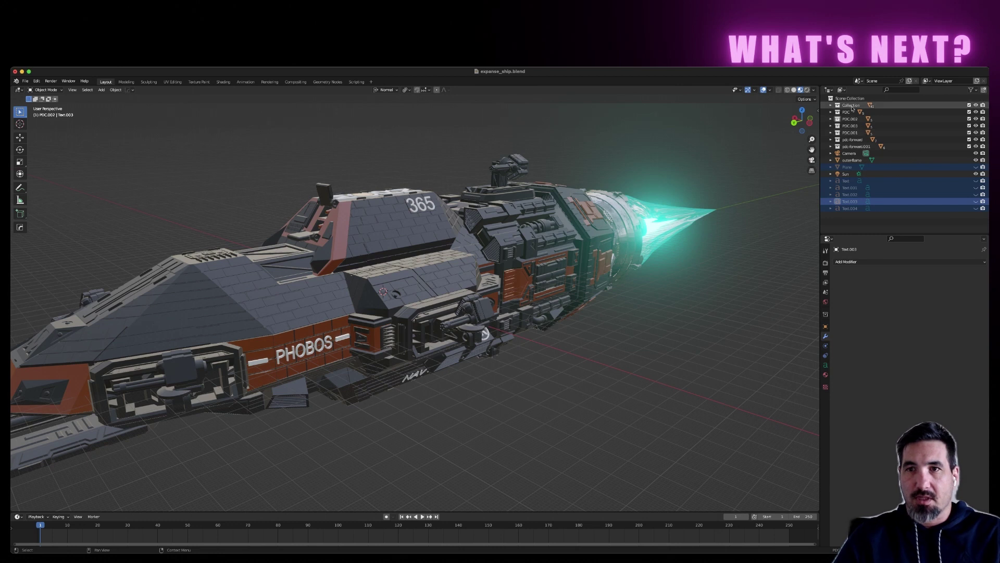
# - Try moving the hull to check which parts travel with it, cancelling the move
pyautogui.click(249, 309)
pyautogui.scroll(-3, 388, 310)
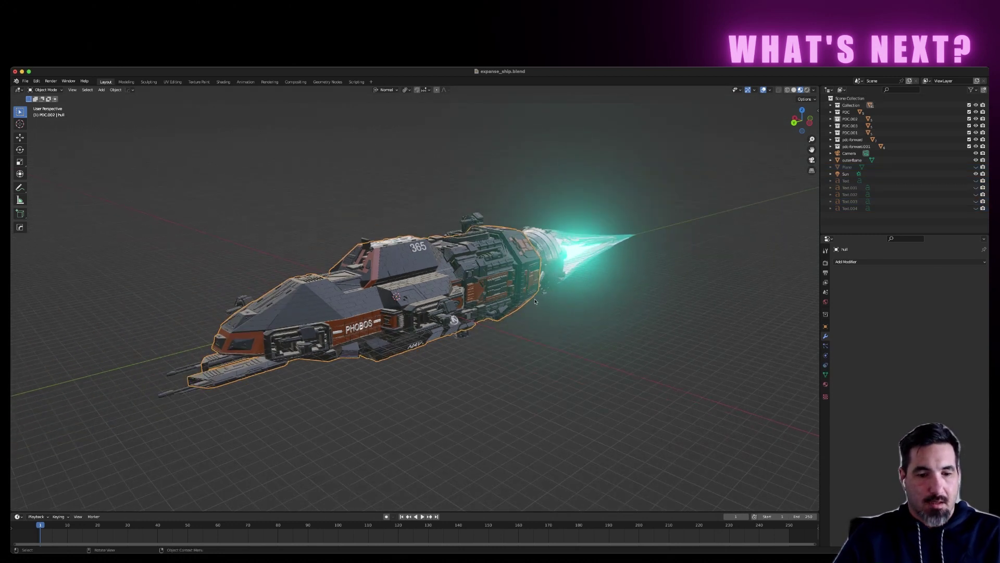
pyautogui.press('g')
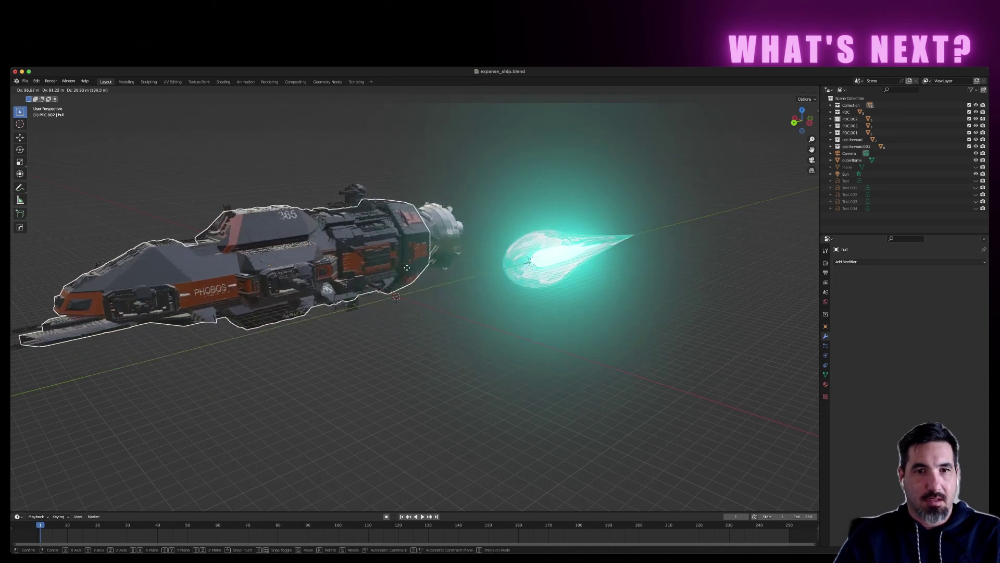
pyautogui.press('Escape')
# - Parent the outer flame to the engine and test-move the hull to check the attachment, leaving the ship in its original place
pyautogui.moveTo(403, 270); pyautogui.dragTo(743, 316, button='middle')
pyautogui.click(752, 295)
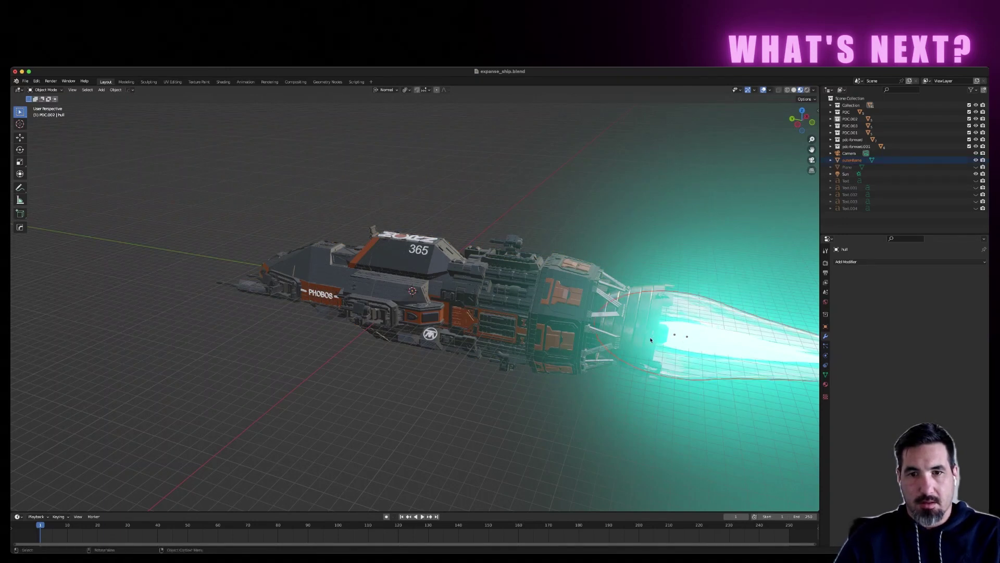
pyautogui.click(625, 334)
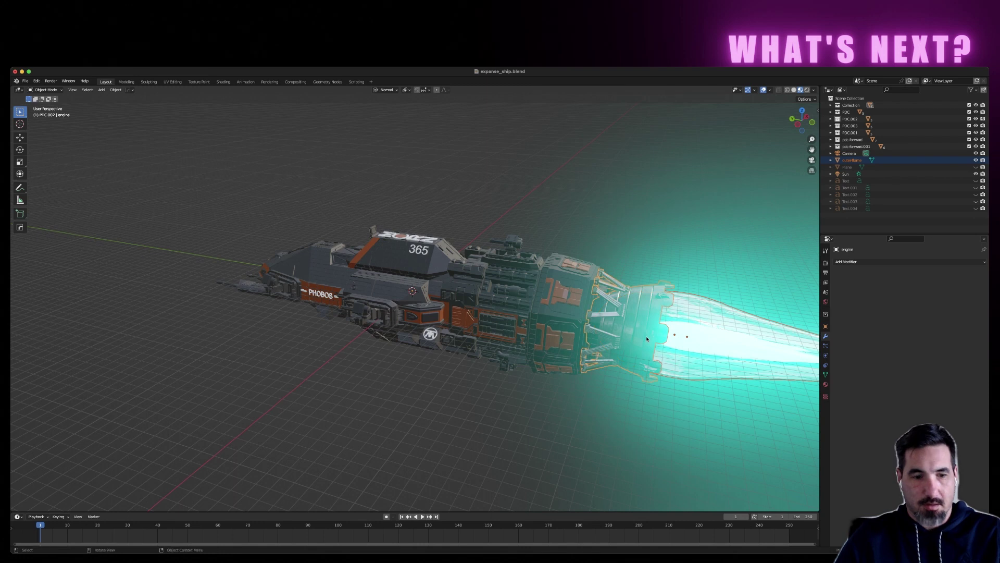
pyautogui.press('g')
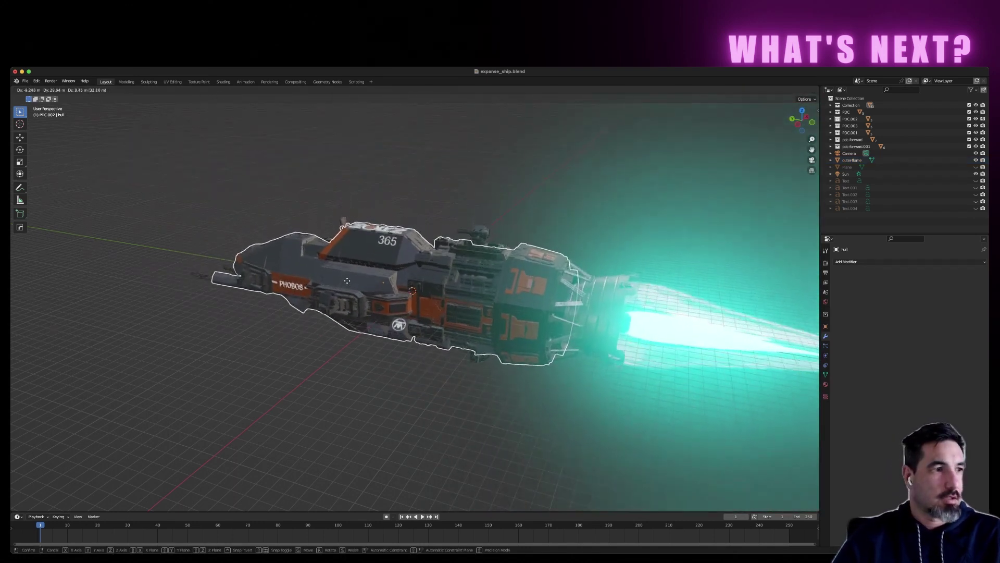
pyautogui.click(537, 300)
# - Examine the named child objects nested under the hull, then collapse the hull's hierarchy again
pyautogui.moveTo(517, 397); pyautogui.dragTo(545, 403, button='middle')
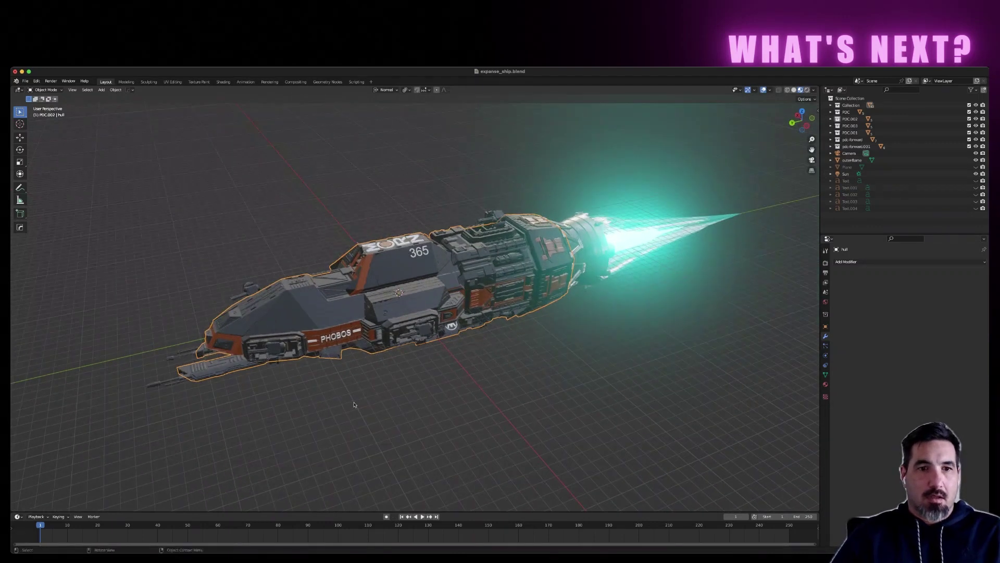
pyautogui.scroll(5, 540, 337)
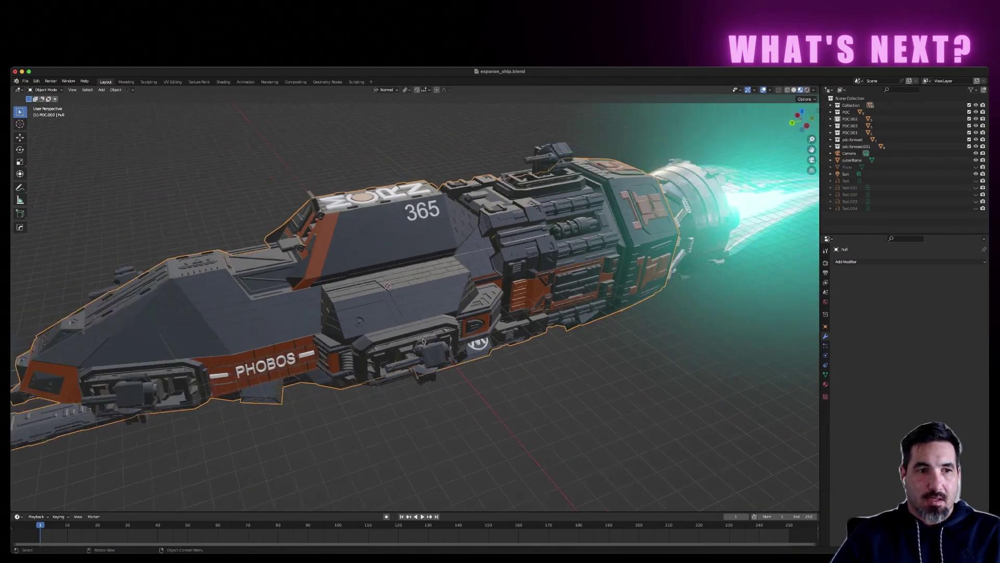
pyautogui.scroll(-4, 374, 350)
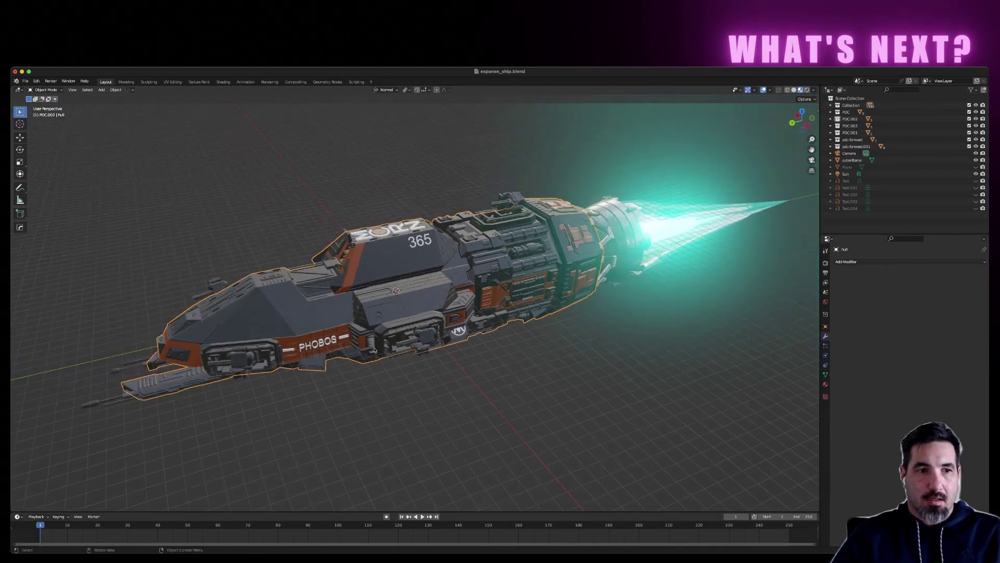
pyautogui.click(831, 105)
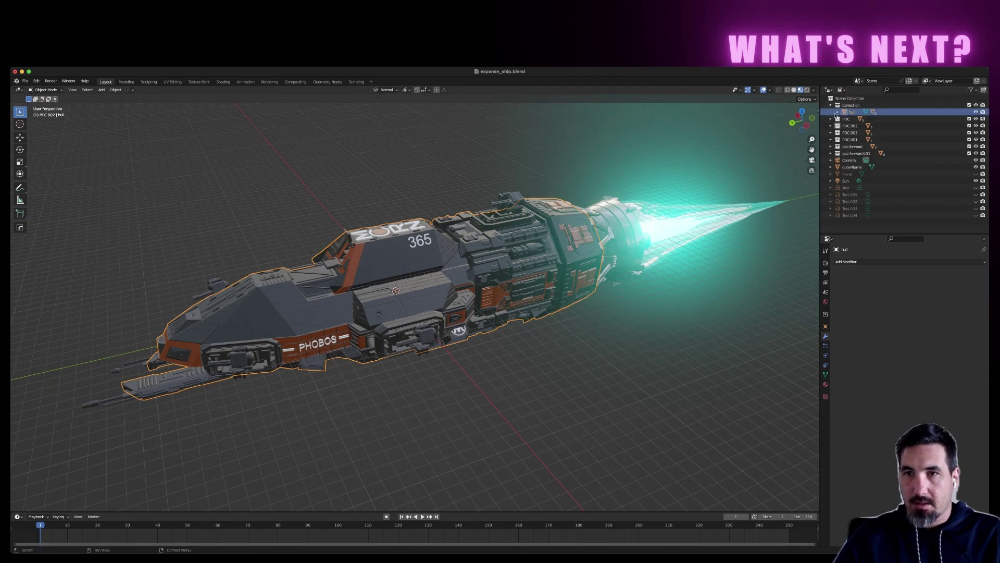
pyautogui.click(837, 112)
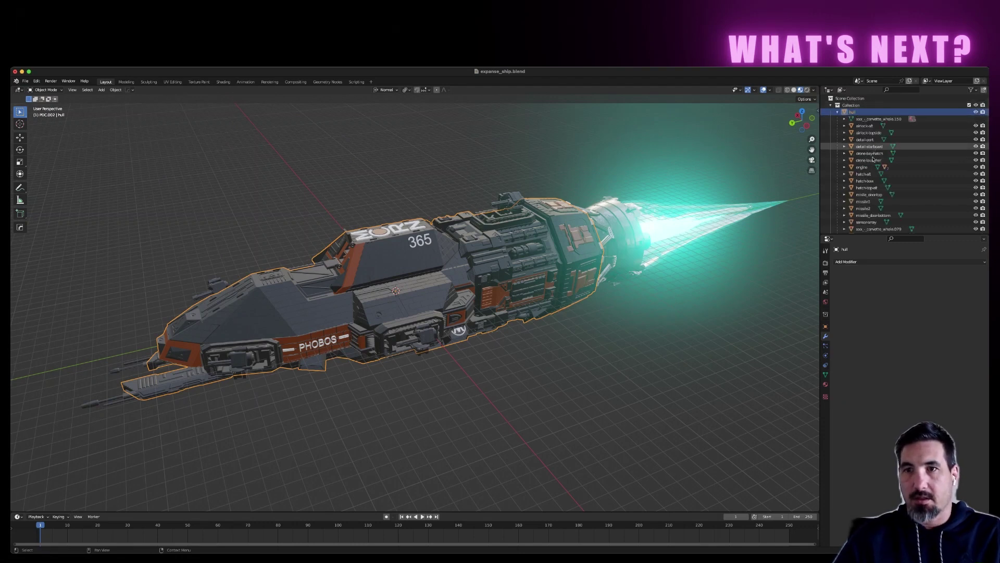
pyautogui.click(837, 112)
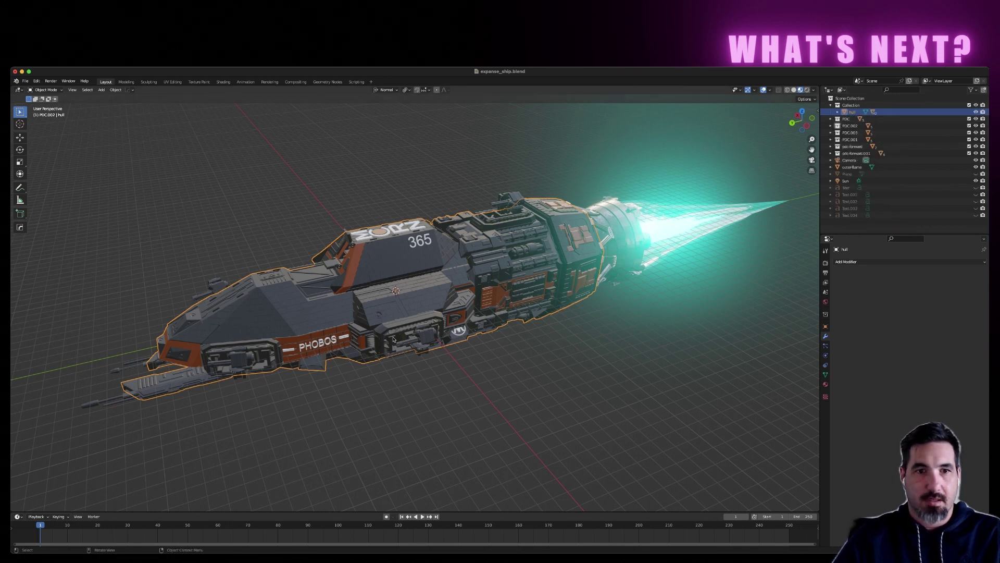
pyautogui.moveTo(521, 369)
pyautogui.mouseDown(button='middle')
pyautogui.moveTo(567, 349)
pyautogui.moveTo(551, 342)
pyautogui.moveTo(519, 358)
pyautogui.mouseUp(button='middle')
# - Try sliding the first missile out of the upper hull along the normal Y axis, cancel the move and select the second missile
pyautogui.click(335, 265)
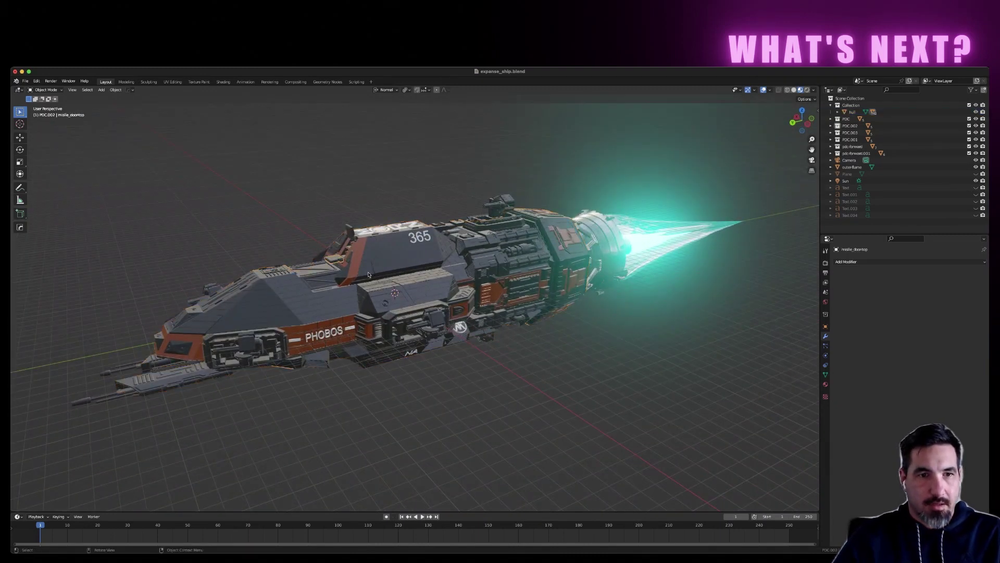
pyautogui.scroll(5, 367, 274)
pyautogui.moveTo(367, 273); pyautogui.dragTo(329, 260, button='middle')
pyautogui.click(330, 259)
pyautogui.press('g')
pyautogui.press('y')
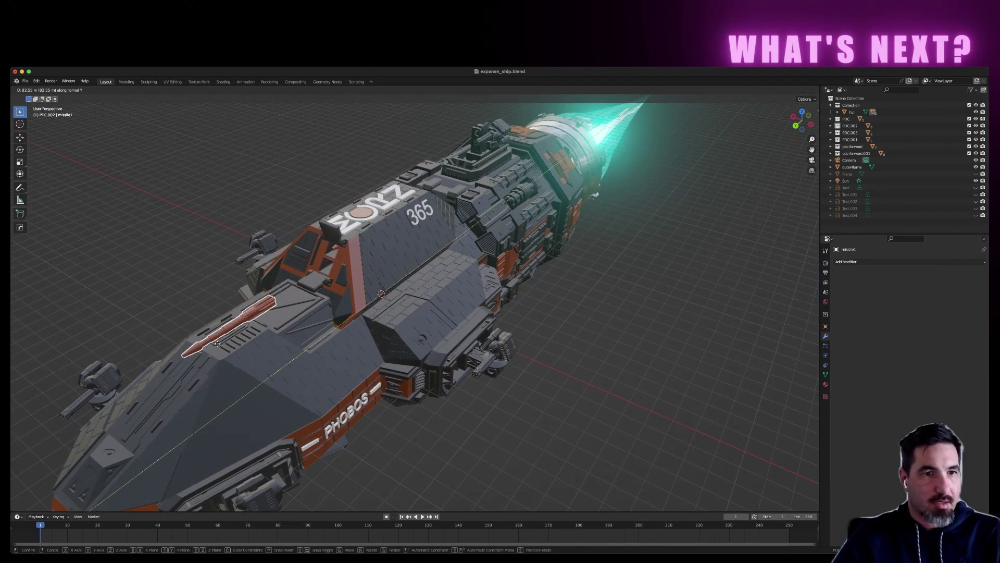
pyautogui.press('Escape')
pyautogui.moveTo(716, 285); pyautogui.dragTo(412, 214, button='middle')
pyautogui.click(387, 212)
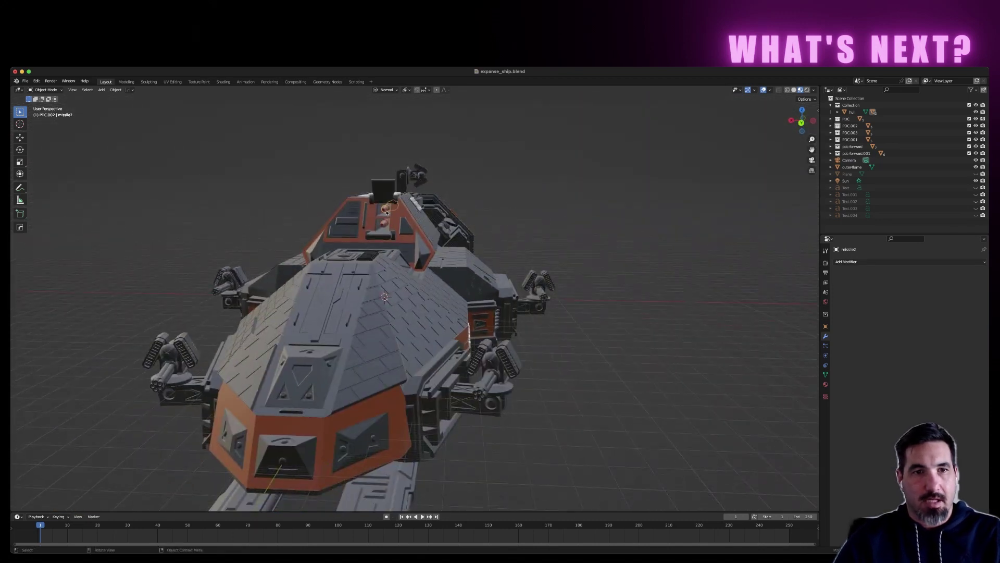
# - Try moving the port-side PDC housing along the X axis, cancelling the move
pyautogui.moveTo(536, 286); pyautogui.dragTo(648, 272, button='middle')
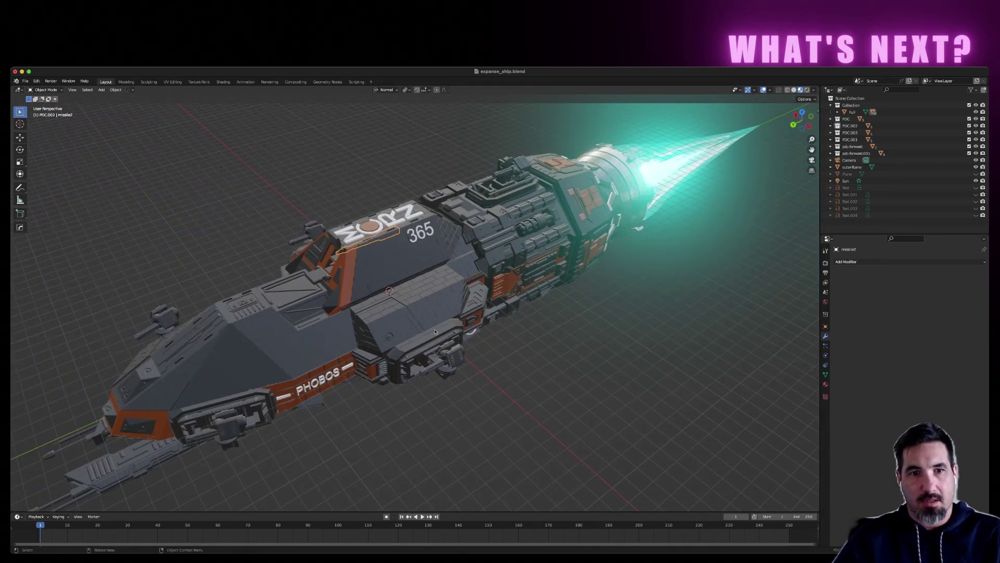
pyautogui.click(399, 360)
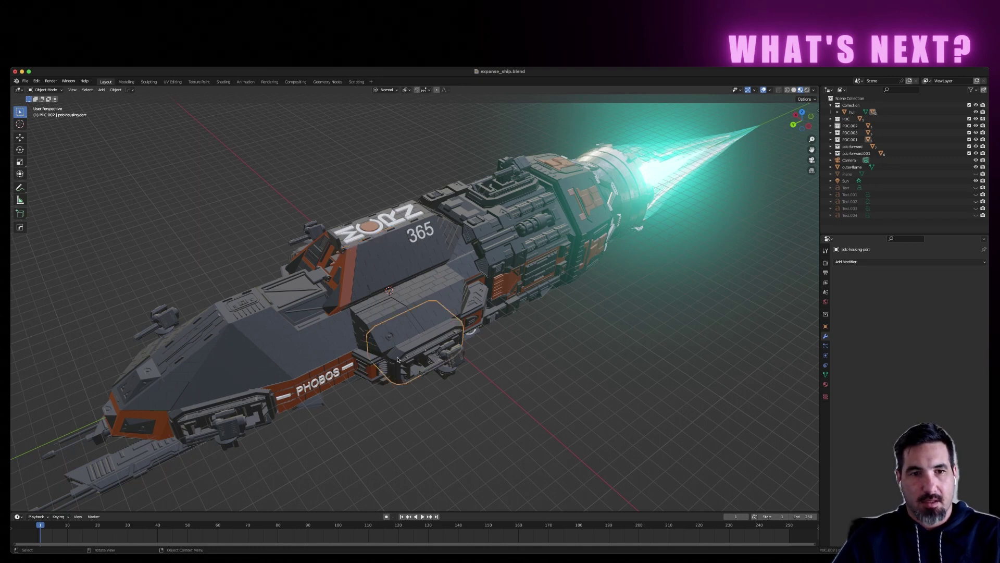
pyautogui.press('g')
pyautogui.press('x')
pyautogui.press('Escape')
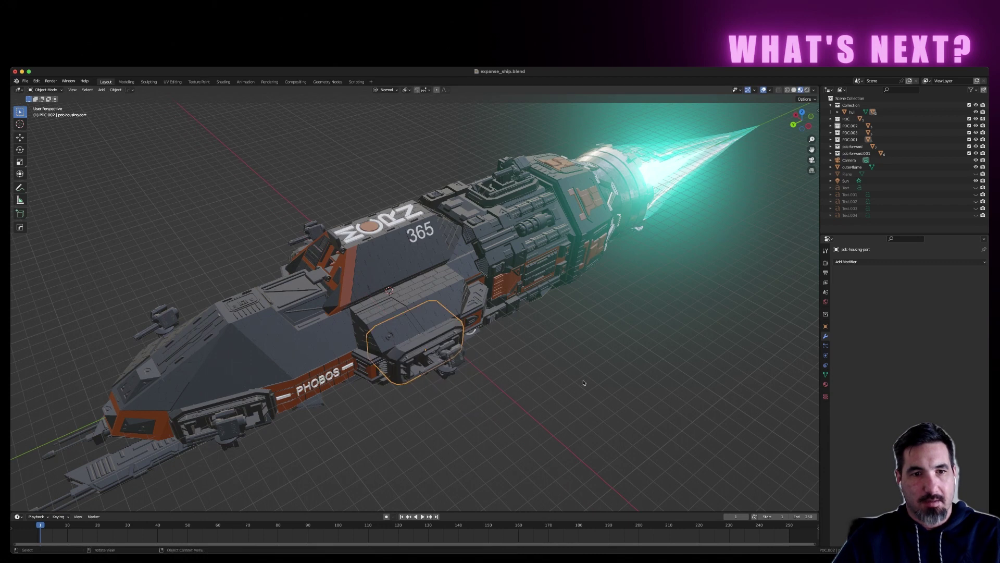
# - Switch the viewport to Rendered shading and inspect the ship against the nebula background from several angles
pyautogui.moveTo(569, 370); pyautogui.dragTo(577, 246, button='middle')
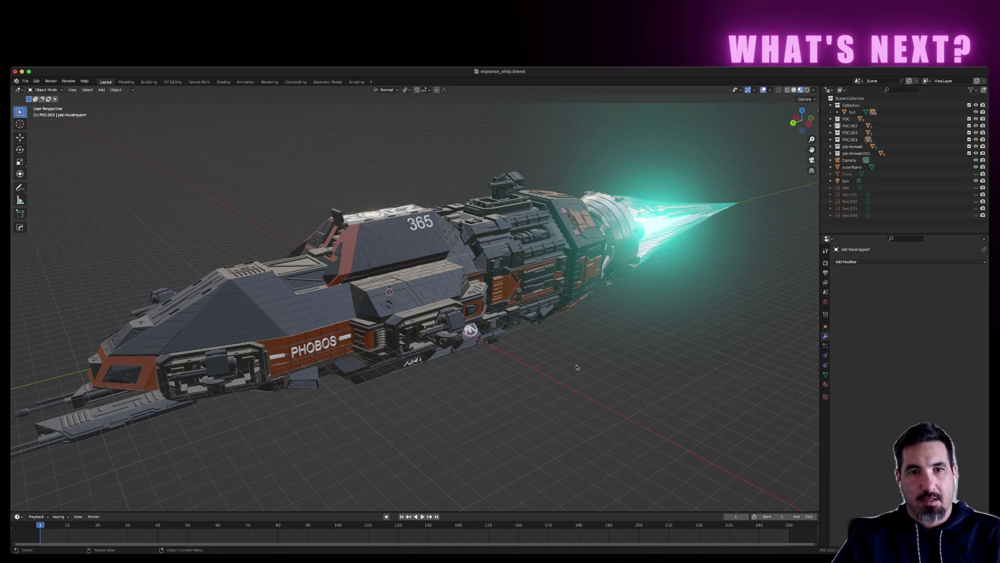
pyautogui.moveTo(431, 371); pyautogui.dragTo(744, 115, button='middle')
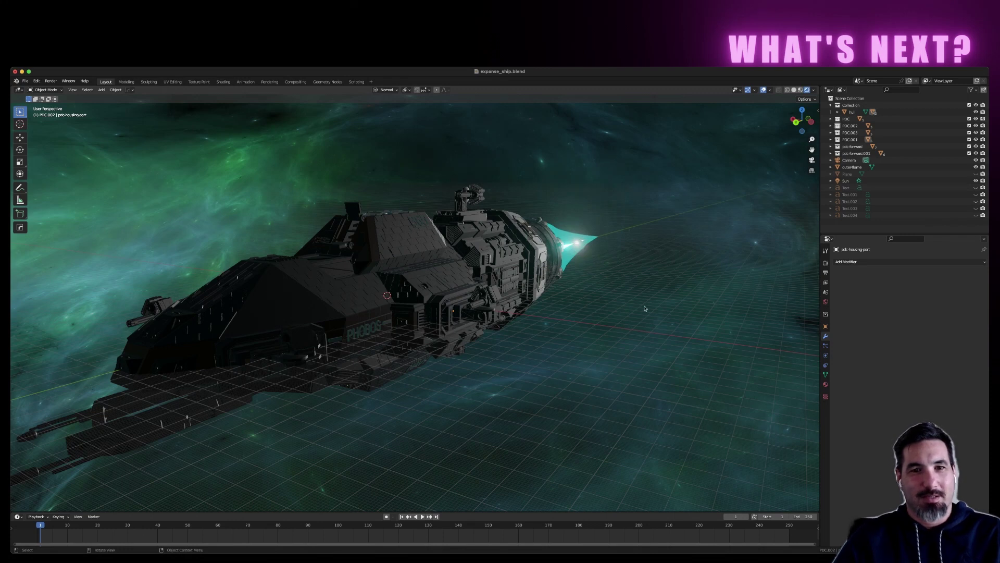
pyautogui.moveTo(644, 309)
pyautogui.mouseDown(button='middle')
pyautogui.moveTo(625, 314)
pyautogui.moveTo(633, 309)
pyautogui.mouseUp(button='middle')
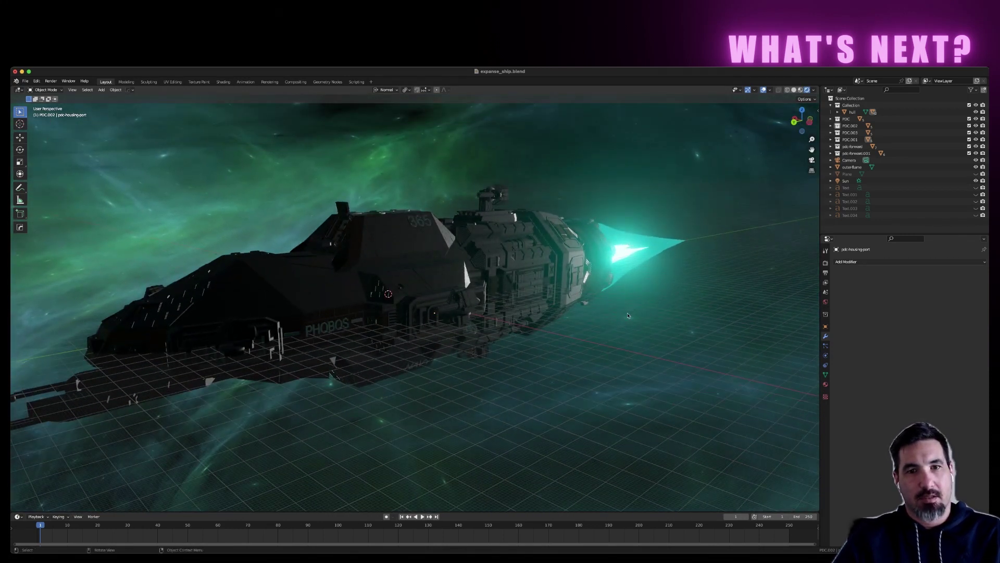
pyautogui.moveTo(637, 307); pyautogui.dragTo(631, 349, button='middle')
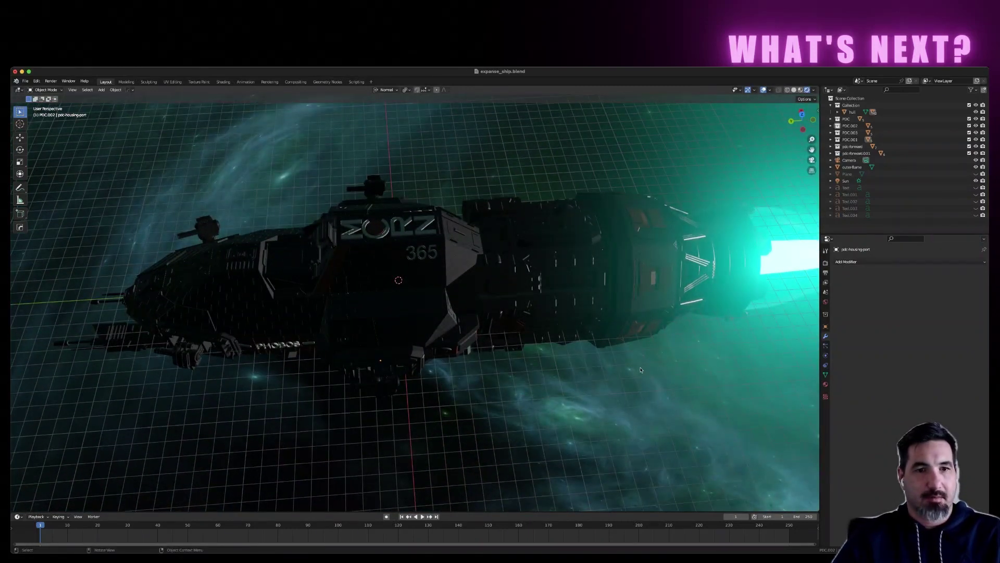
pyautogui.moveTo(641, 375); pyautogui.dragTo(266, 367, button='middle')
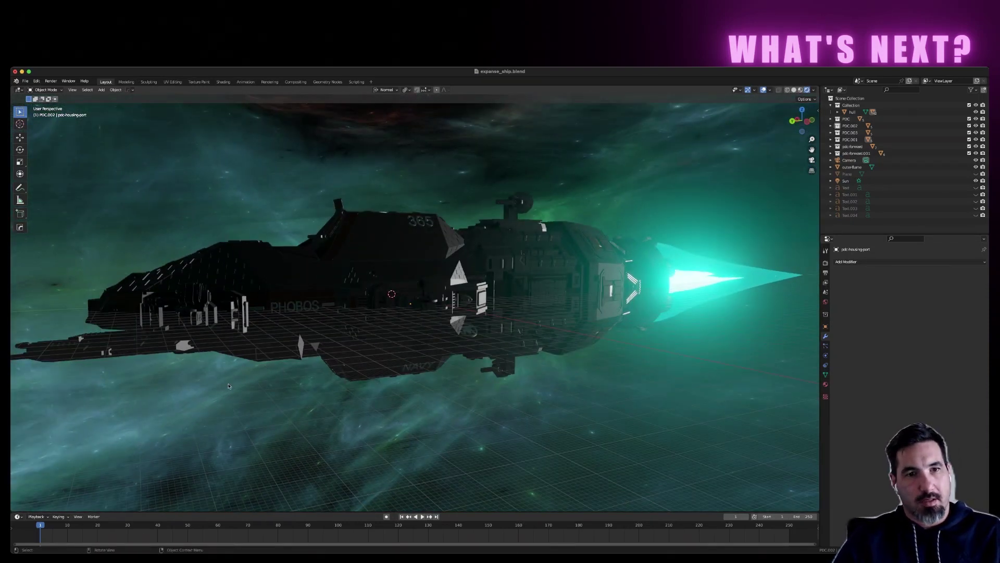
pyautogui.moveTo(570, 367); pyautogui.dragTo(594, 389, button='middle')
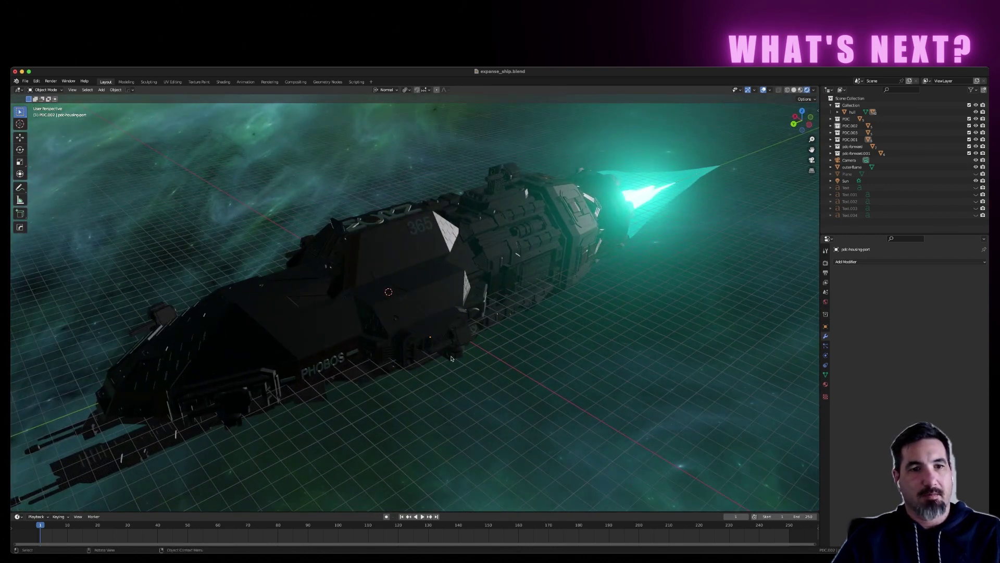